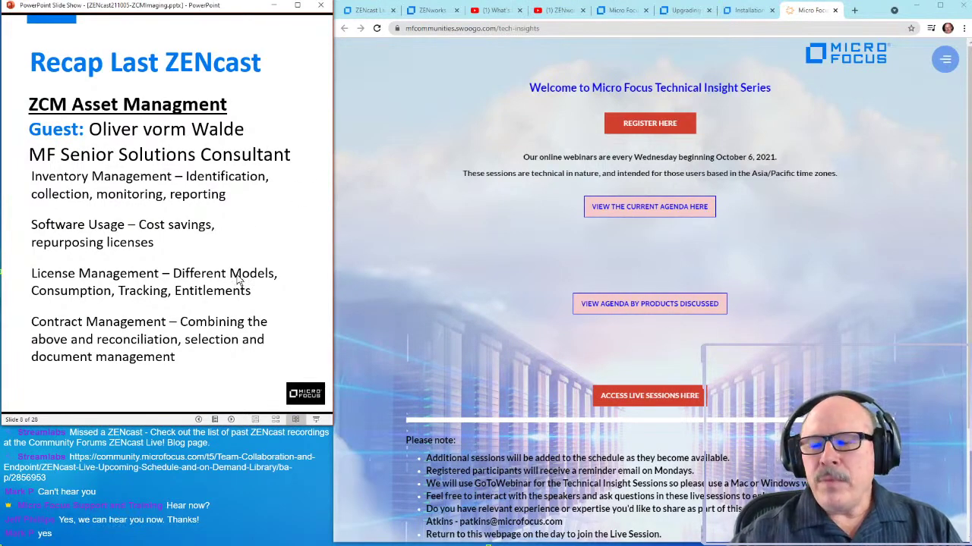
Show the shared desktop in the Cisco Webex meeting in full screen.
left_click(238, 280)
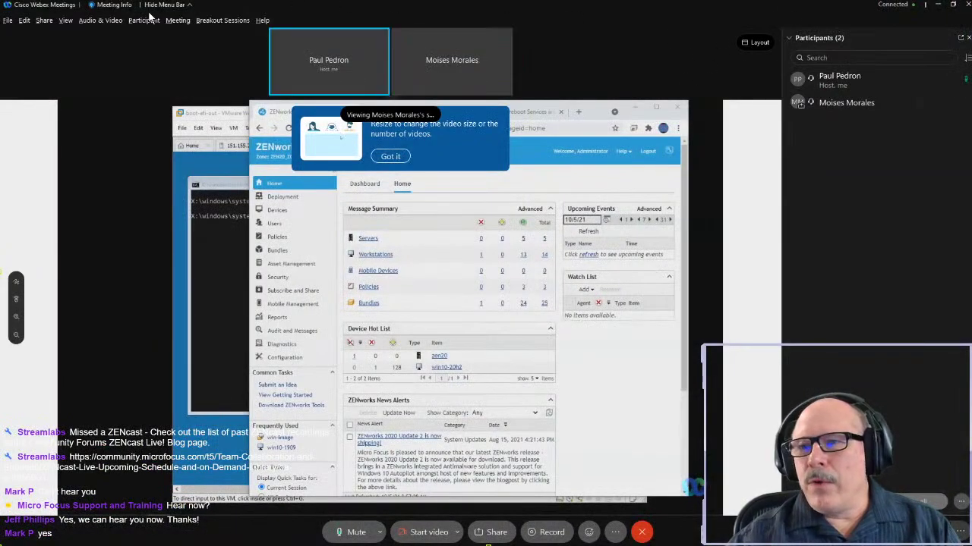
left_click(69, 20)
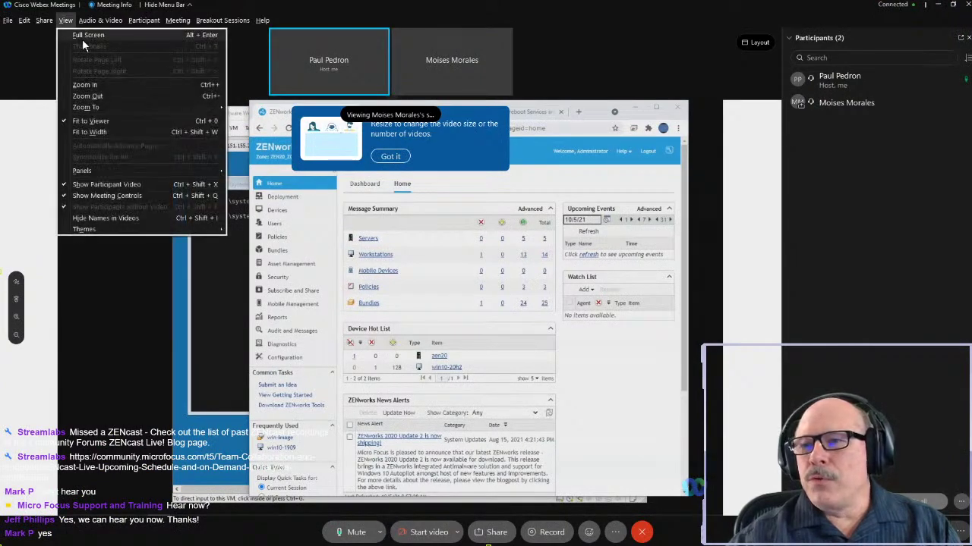
left_click(85, 37)
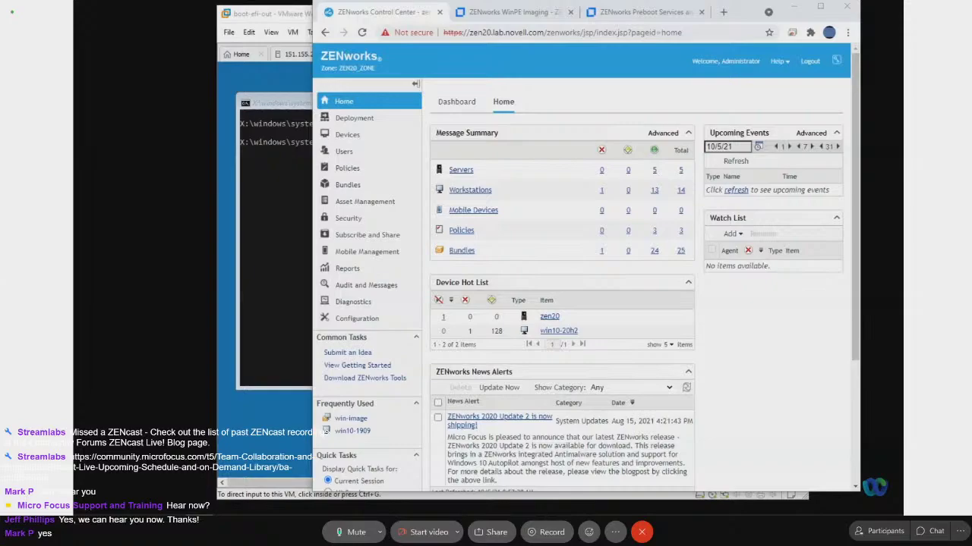
key("F10")
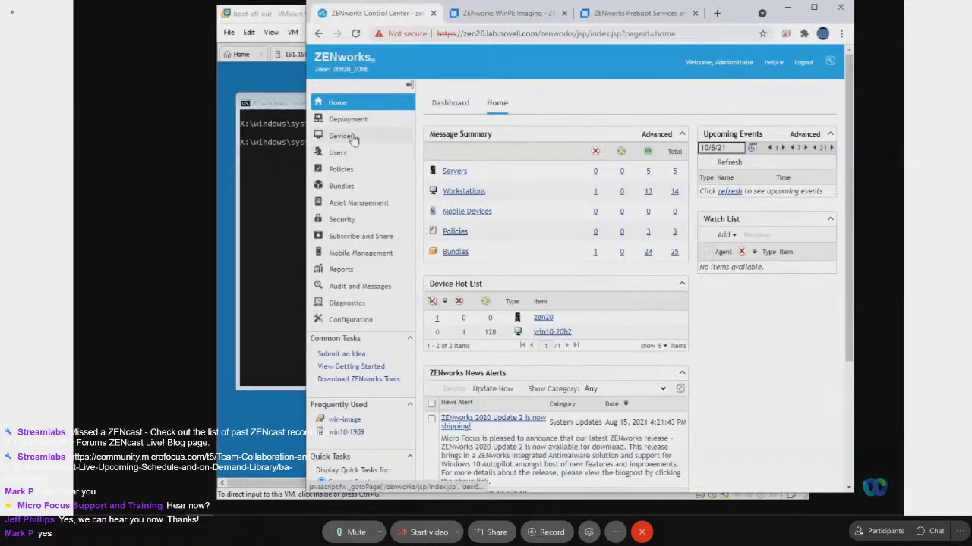
Open the ZENworks Image action of the win-image preboot bundle.
left_click(341, 186)
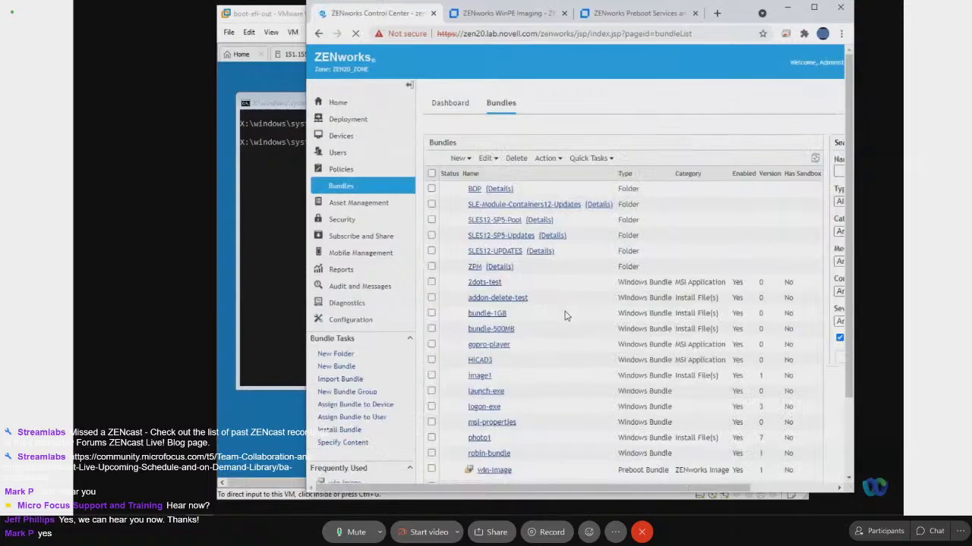
scroll(564, 314, "down", 2)
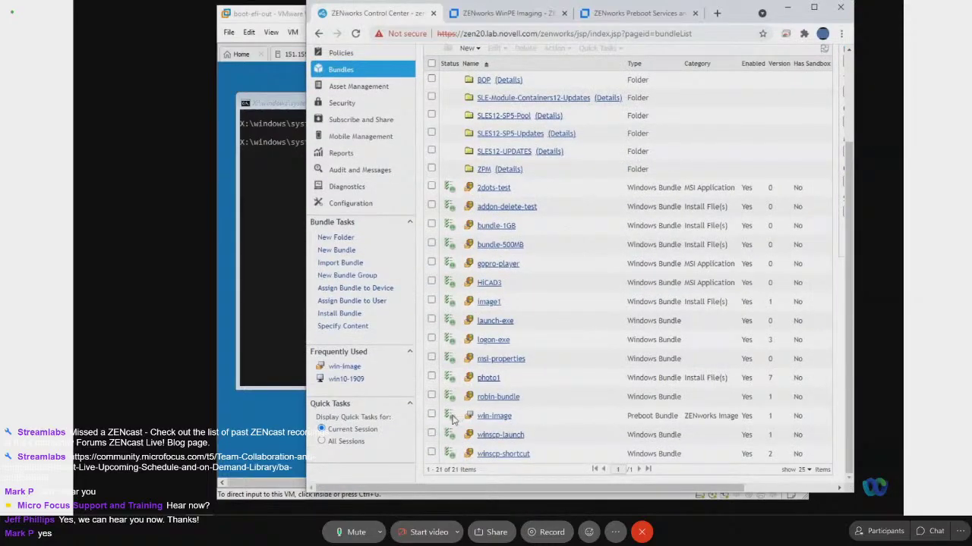
left_click(493, 417)
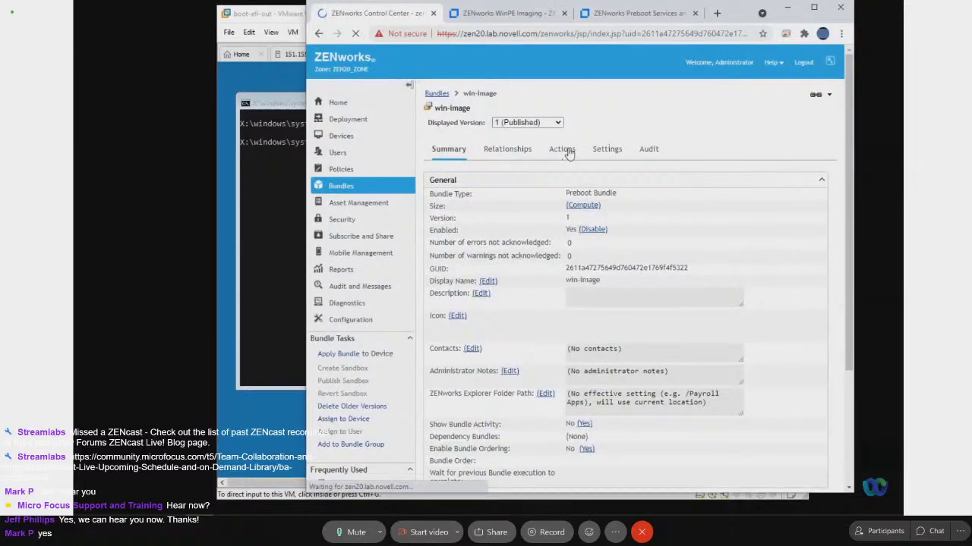
left_click(563, 150)
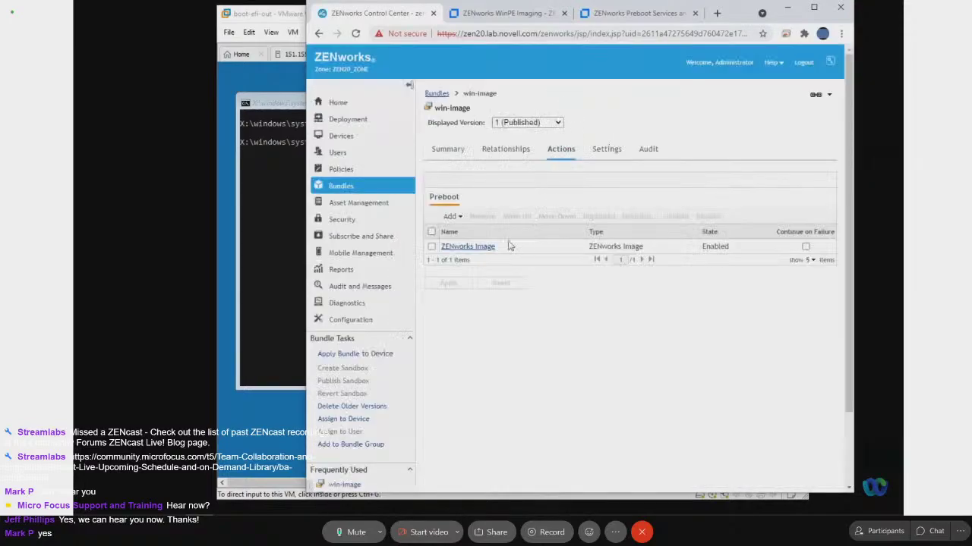
left_click(484, 247)
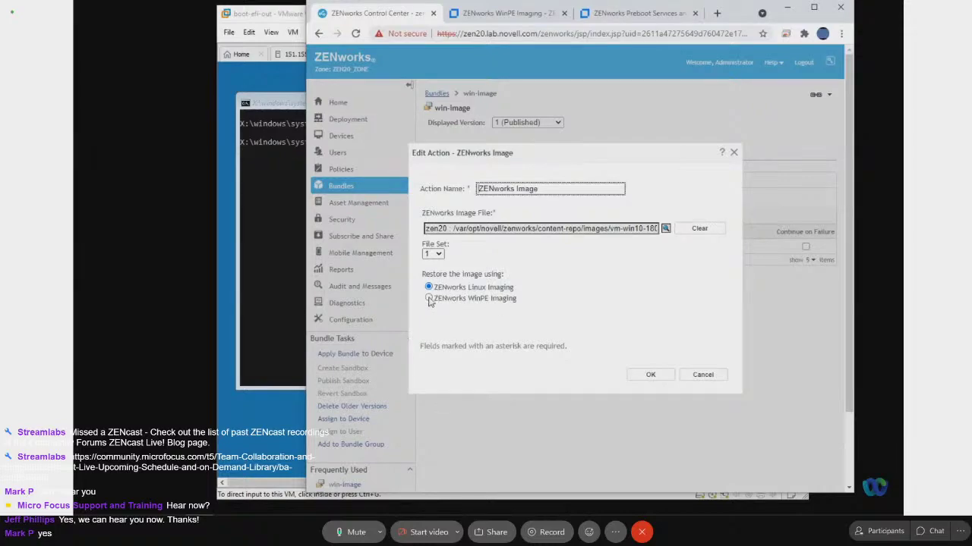
Examine the action's full image file path and its Linux and WinPE restore options, and close it without saving.
left_click_drag(562, 229, 660, 230)
left_click(607, 228)
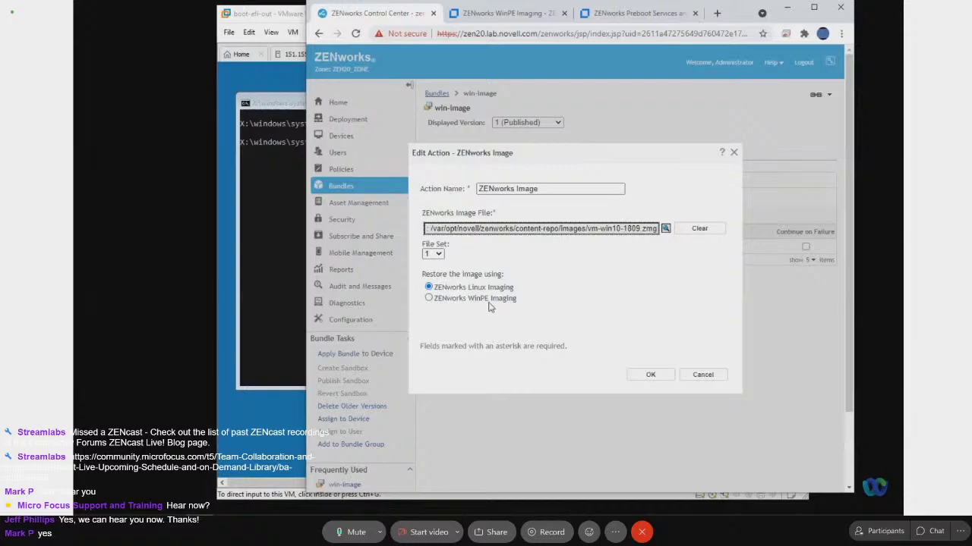
left_click(429, 298)
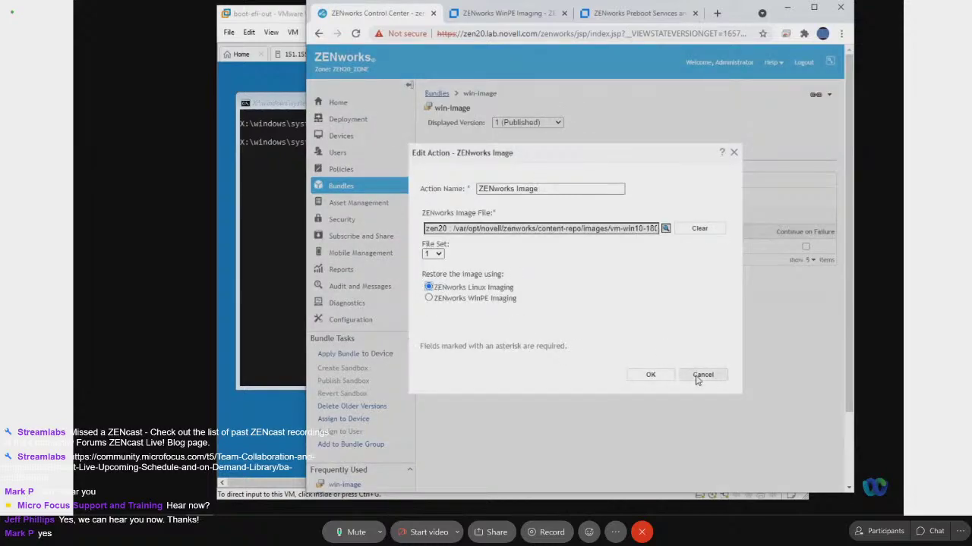
left_click(700, 375)
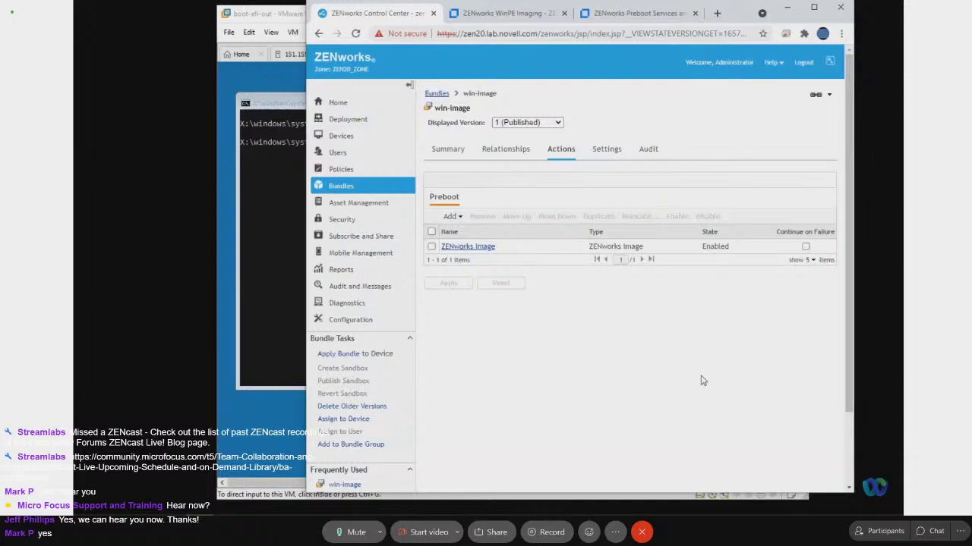
Open the zone's Preboot Services configuration under Device Management at the Third Party Imaging Settings.
left_click(357, 320)
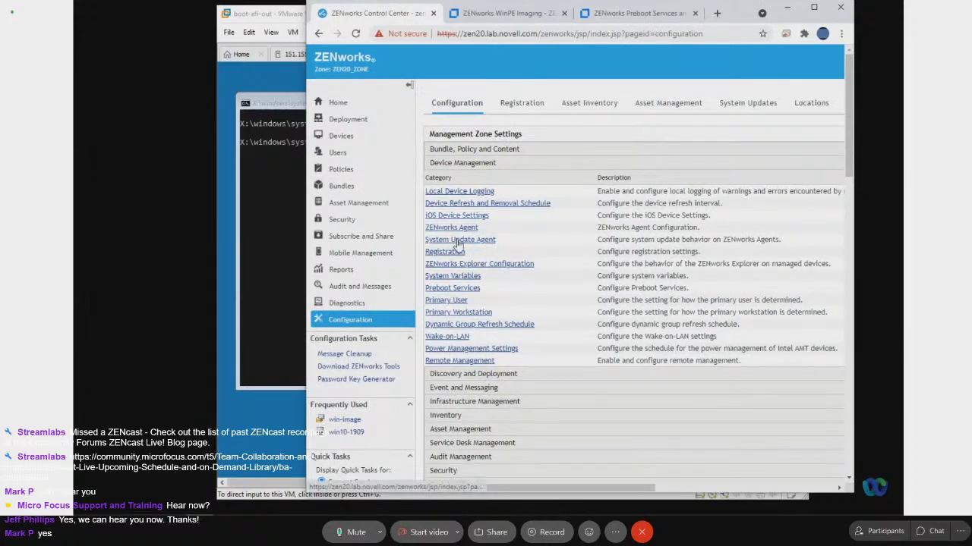
scroll(559, 323, "down", 2)
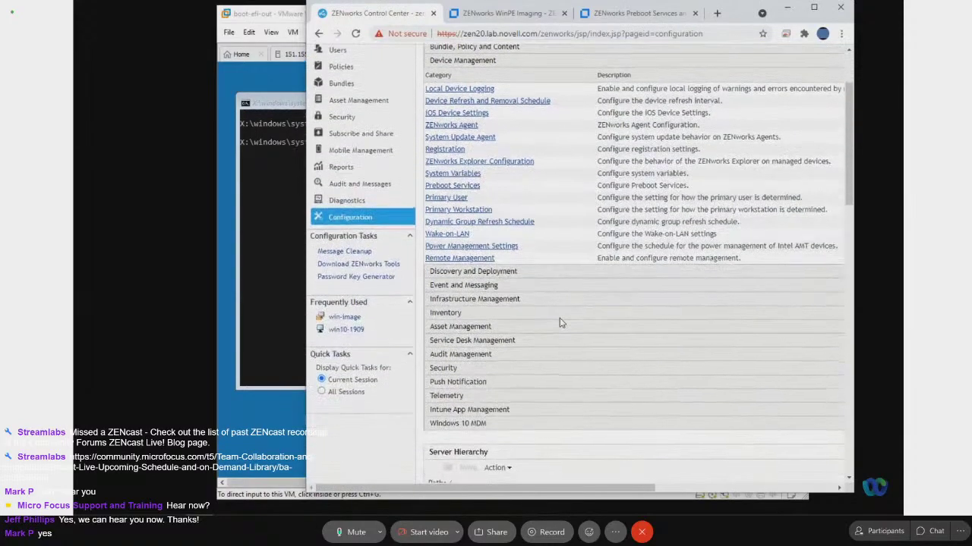
scroll(559, 322, "up", 1)
scroll(524, 296, "down", 1)
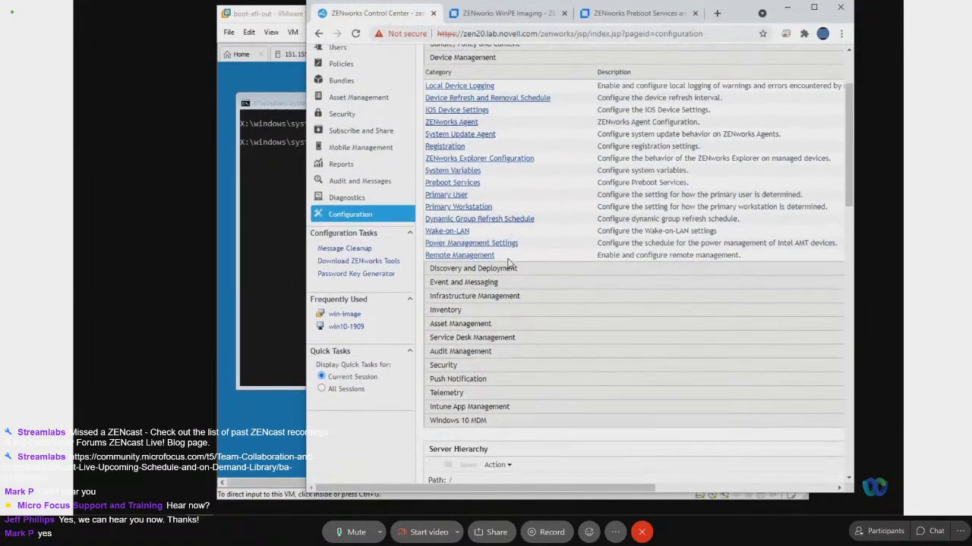
scroll(501, 261, "up", 1)
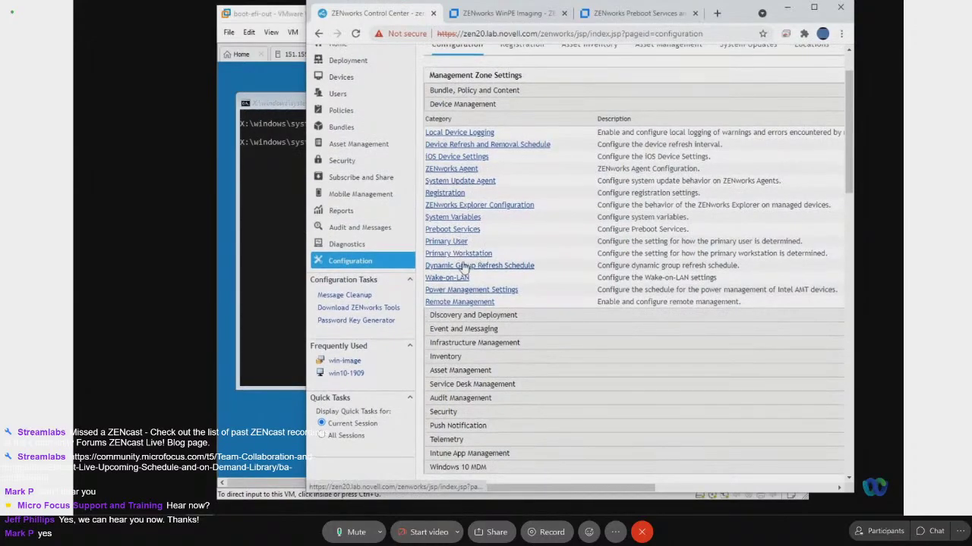
left_click(449, 230)
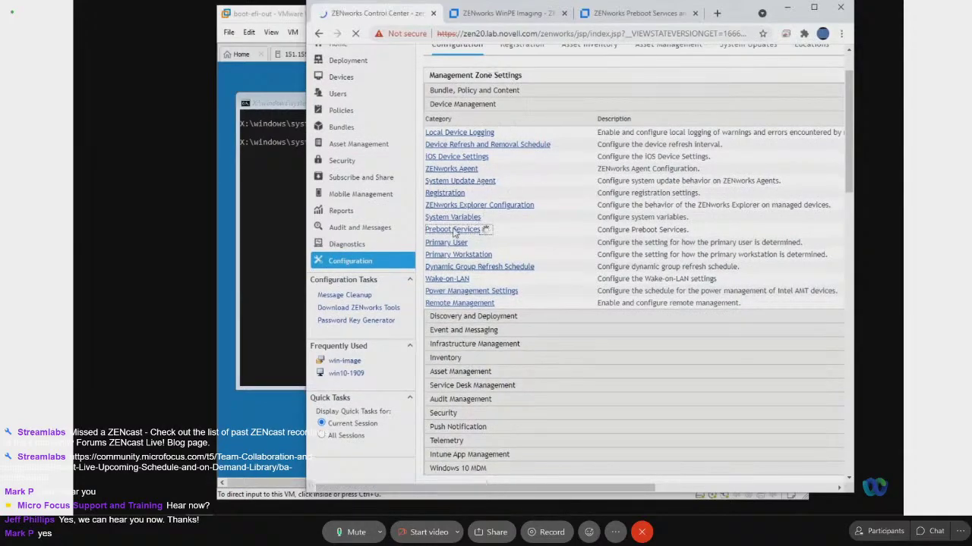
scroll(342, 209, "down", 4)
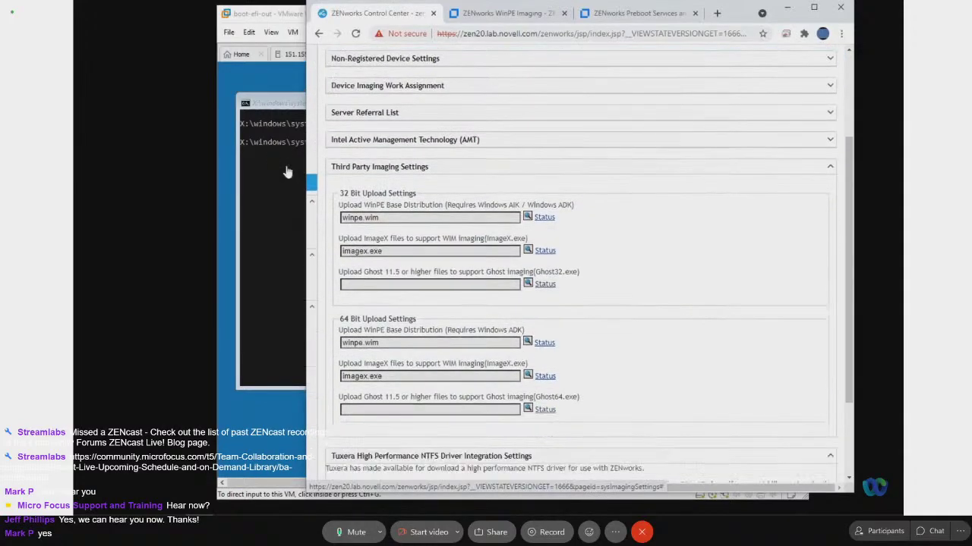
Examine the 32-bit and 64-bit WinPE and ImageX upload settings and the Tuxera NTFS driver setting.
double_click(371, 188)
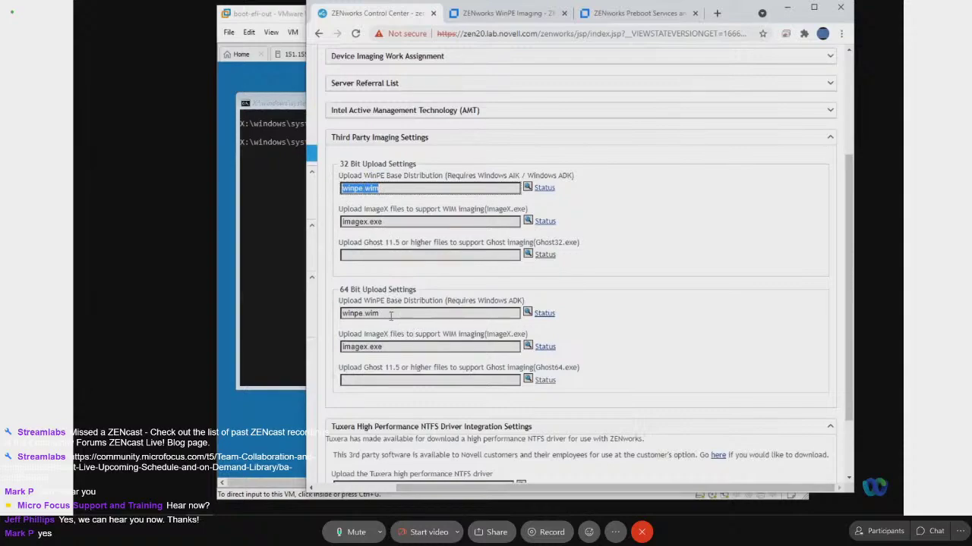
left_click_drag(387, 314, 328, 319)
left_click_drag(386, 223, 337, 230)
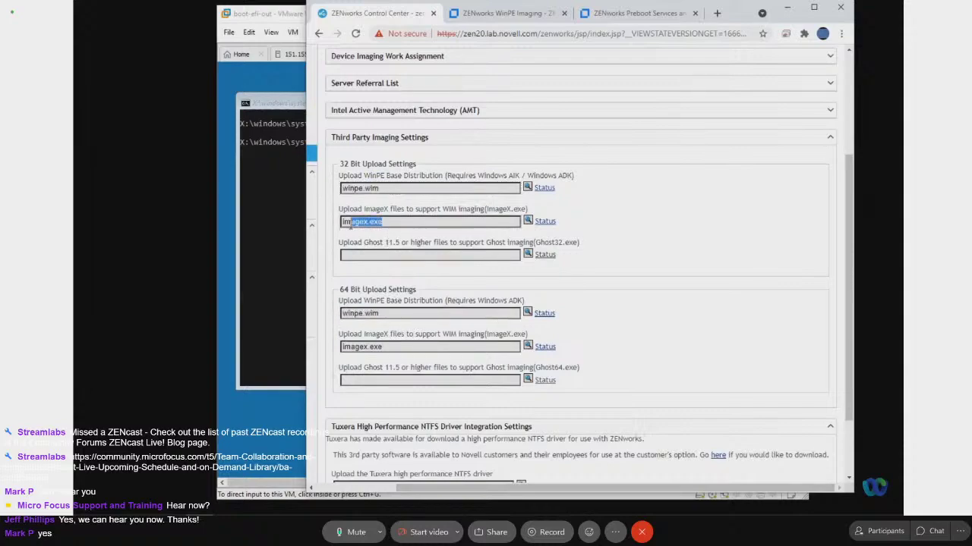
left_click_drag(386, 346, 336, 350)
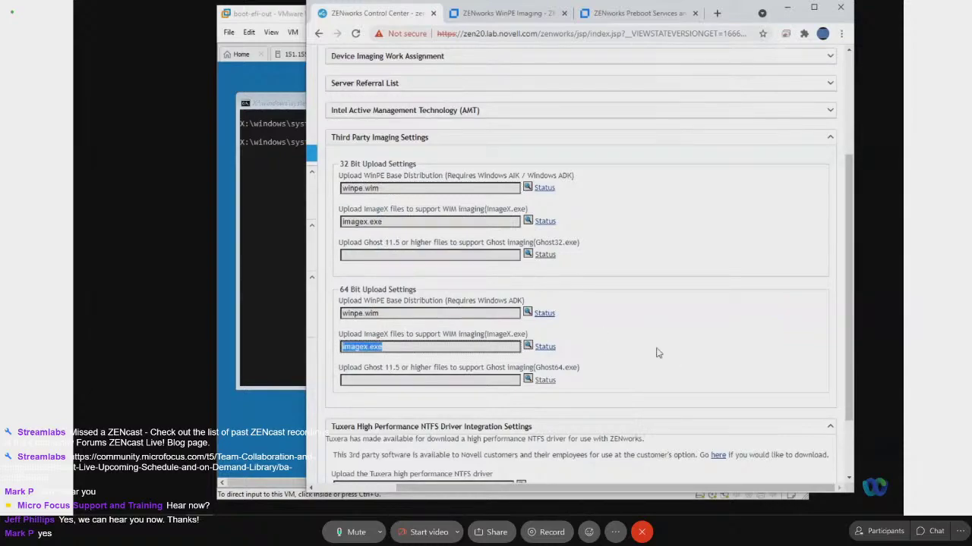
scroll(659, 352, "up", 1)
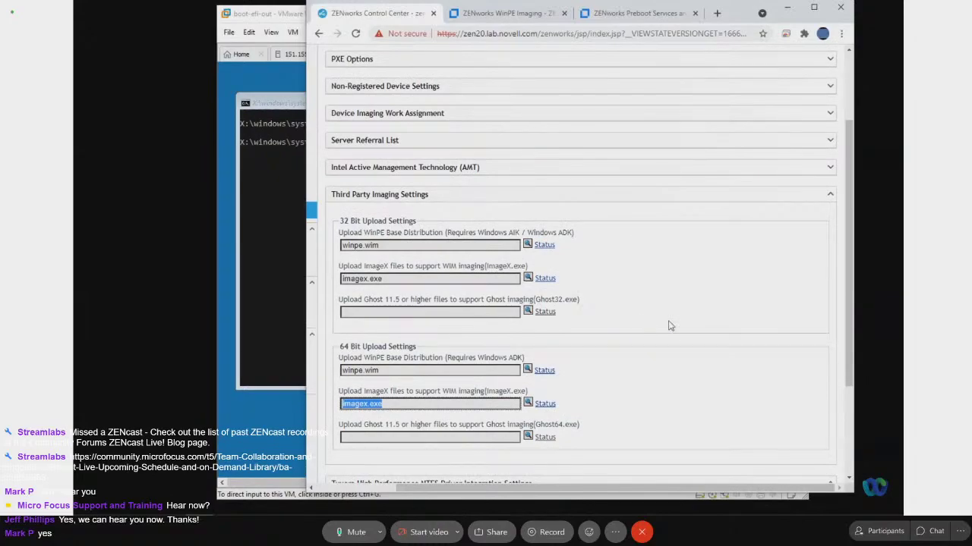
scroll(678, 330, "down", 1)
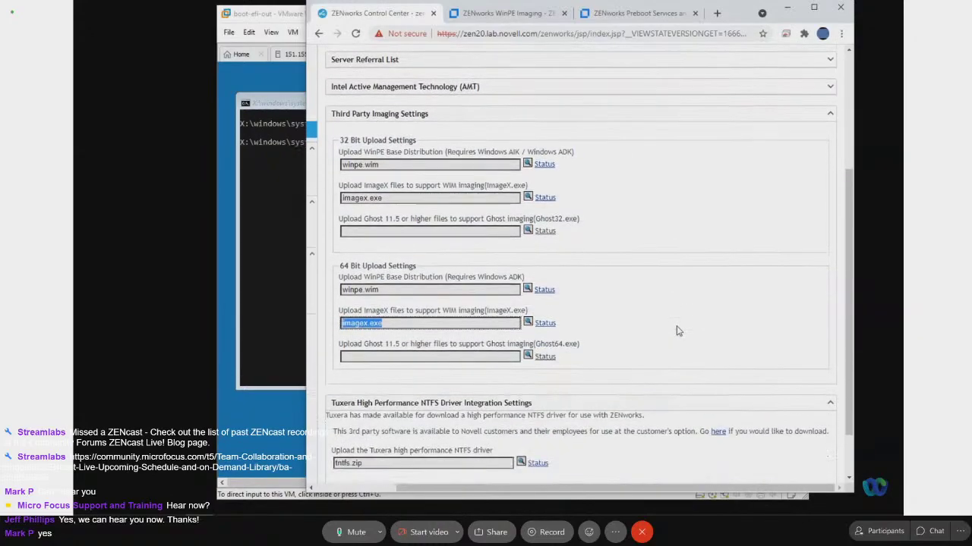
scroll(678, 331, "up", 2)
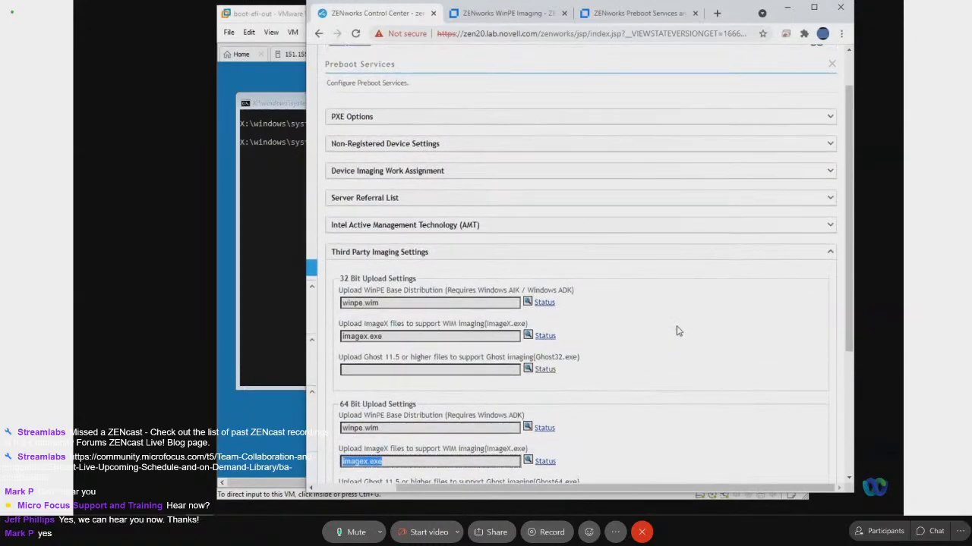
scroll(678, 331, "up", 1)
scroll(678, 331, "down", 5)
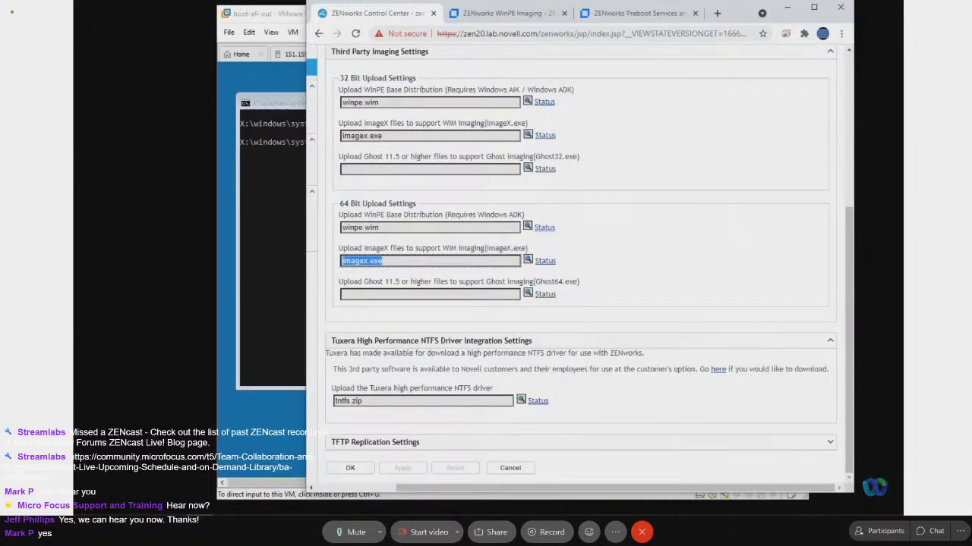
Switch from the boot-efi-out virtual machine to the zen20 root terminal and examine the .zmg files listed in content-repo/images.
left_click(283, 17)
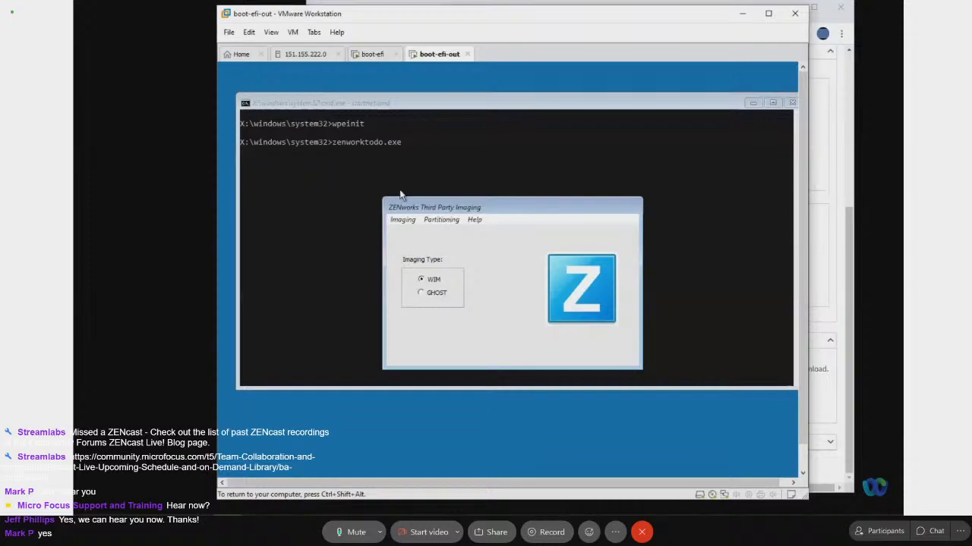
key("ctrl+shift+alt")
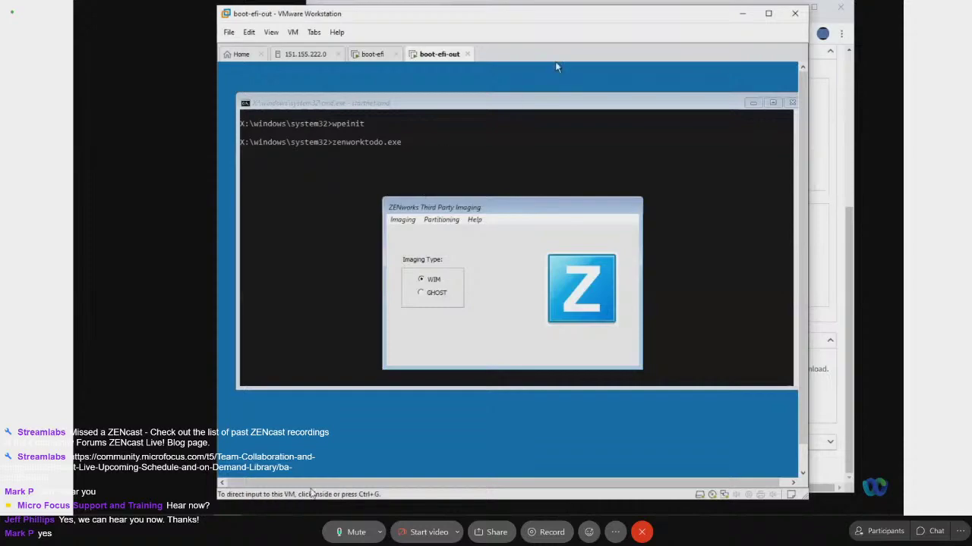
mouse_move(270, 507)
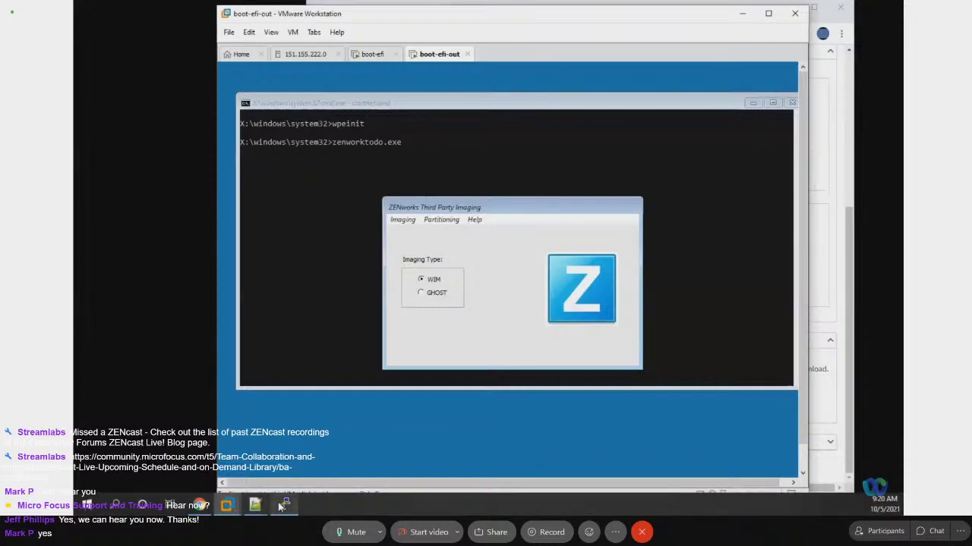
left_click(284, 505)
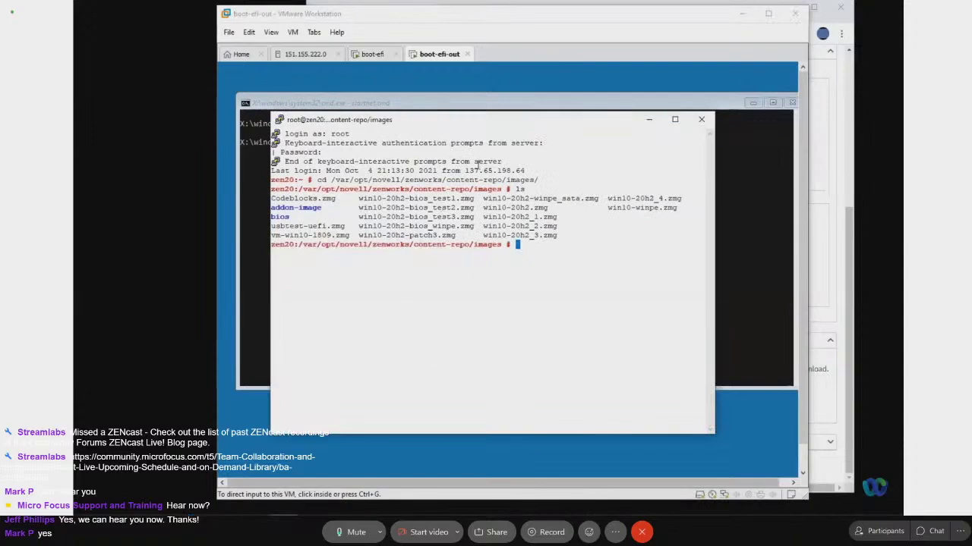
left_click_drag(359, 198, 481, 224)
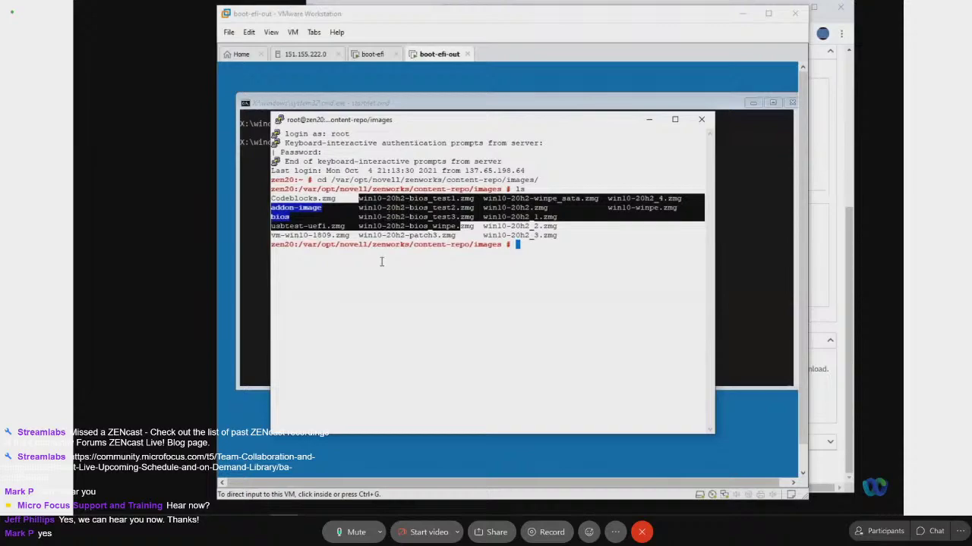
left_click(382, 301)
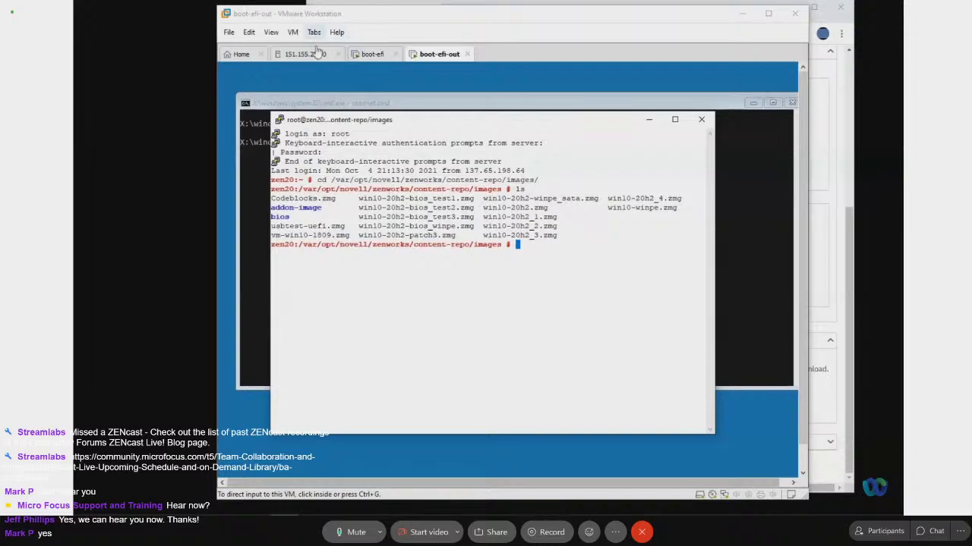
Switch to the boot-efi virtual machine in VMware Workstation, clear its command line and enter img at the prompt without running it.
left_click(372, 54)
key("BackSpace")
key("BackSpace")
key("BackSpace")
key("BackSpace")
key("BackSpace")
key("BackSpace")
key("BackSpace")
key("BackSpace")
key("BackSpace")
key("BackSpace")
key("BackSpace")
key("BackSpace")
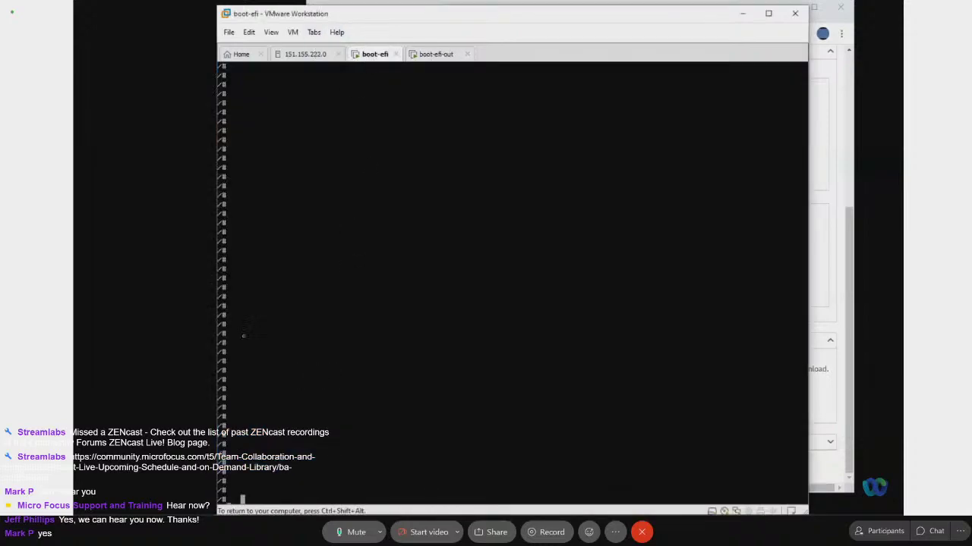
type("ing")
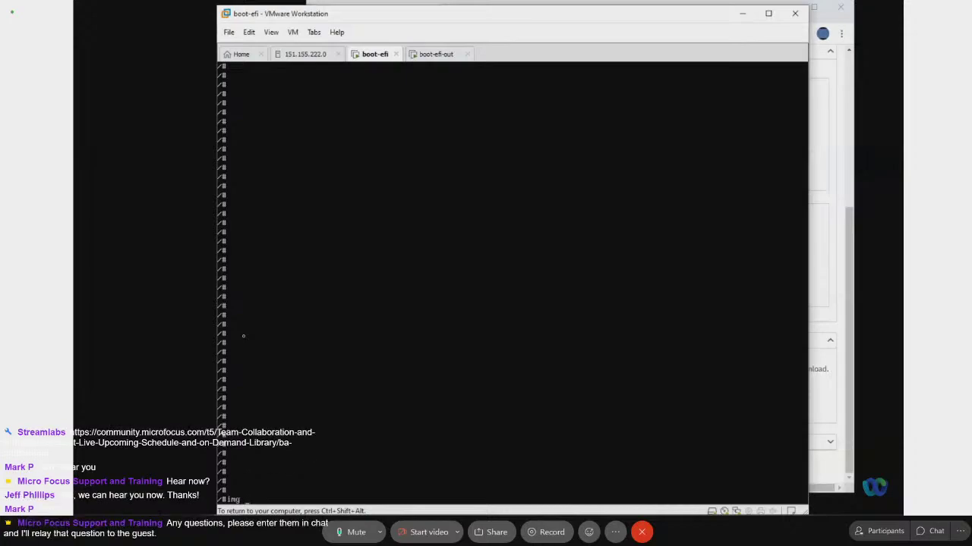
Move the VMware Workstation window slightly upward and return input to the boot-efi console.
key("ctrl+shift+alt")
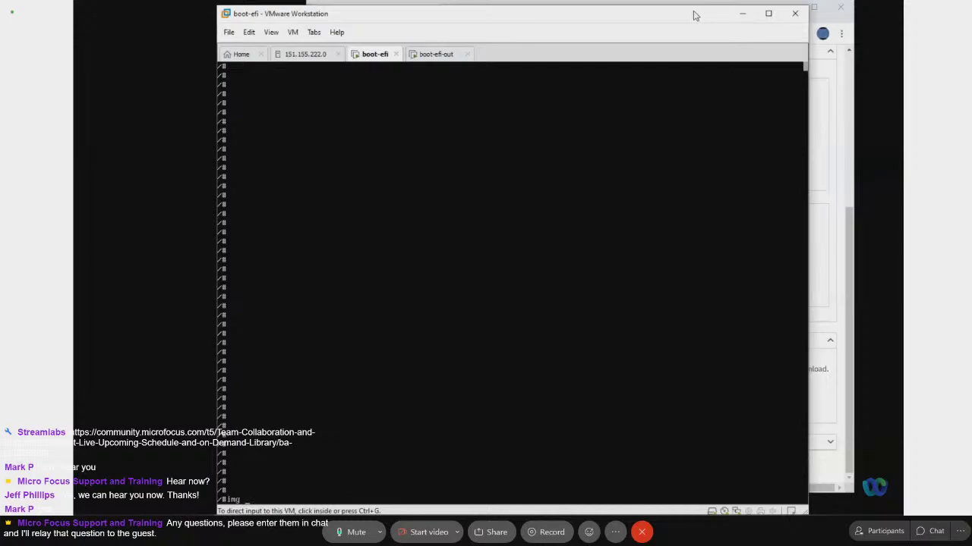
left_click_drag(693, 15, 694, 7)
left_click(538, 158)
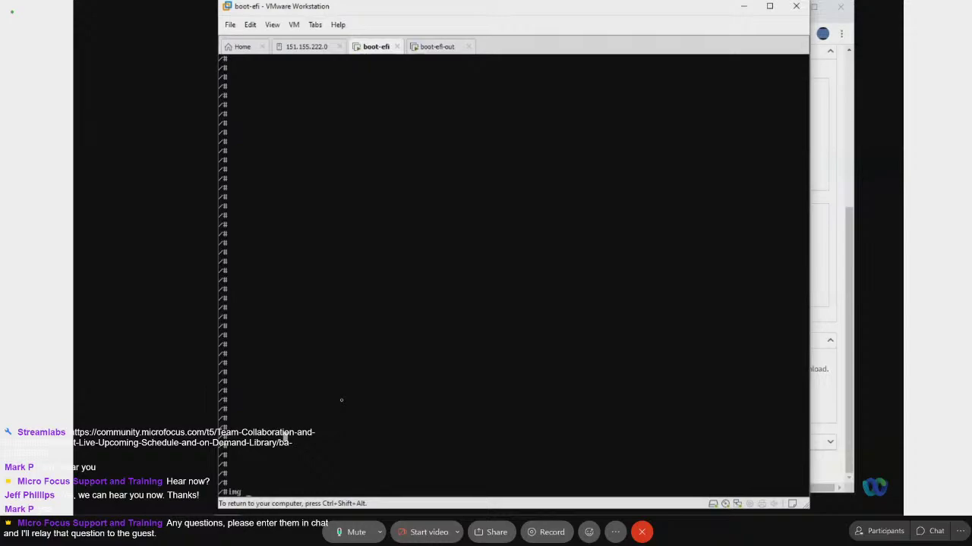
Complete the command as img rp mynewwinpe.zmg and run it on the boot-efi console to try restoring the image.
type("rp mynewwinpe.zimg")
key("BackSpace")
key("BackSpace")
key("BackSpace")
type("mg")
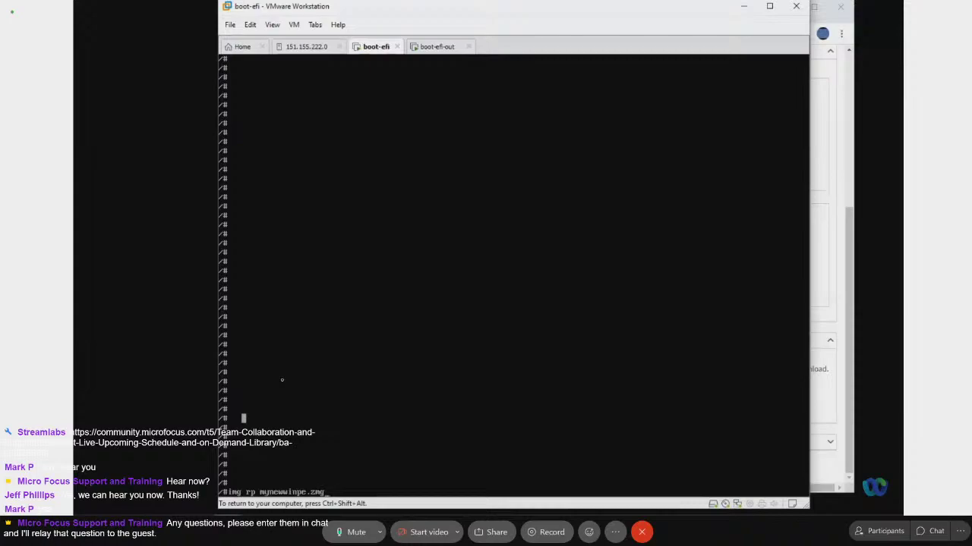
key("Return")
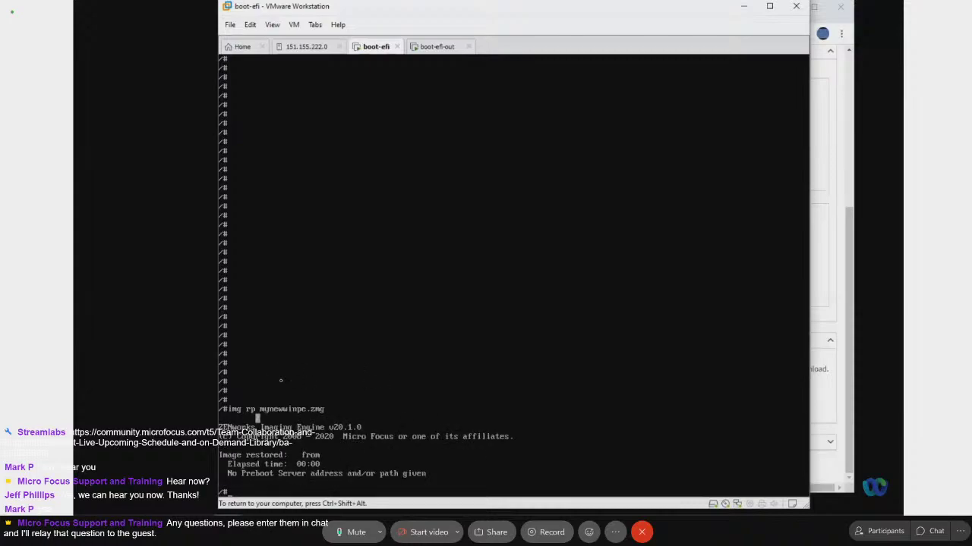
Recall the command, insert the server address zen20.lab.novell.com before the image name, and check the stored image names in the zen20 terminal.
key("Up")
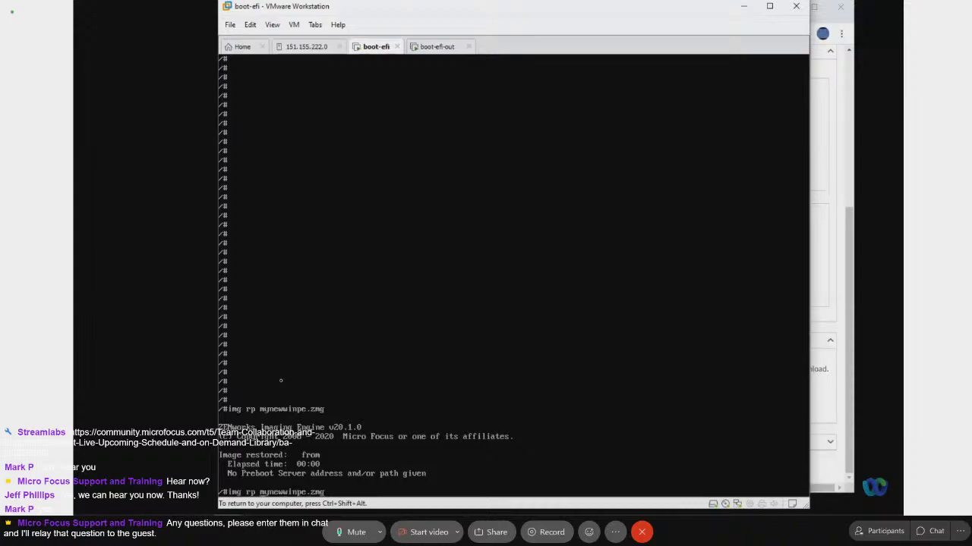
type("zen20.lab.novell.com")
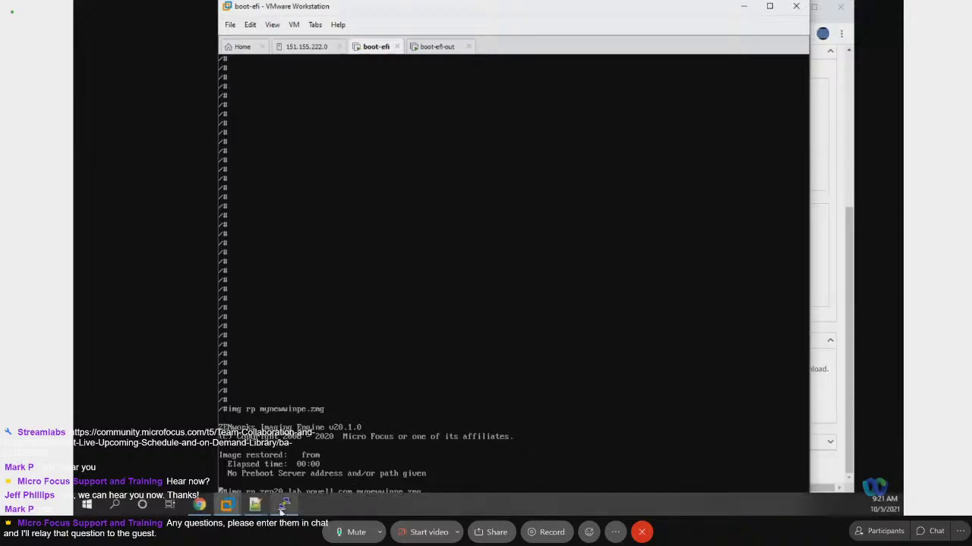
left_click(286, 506)
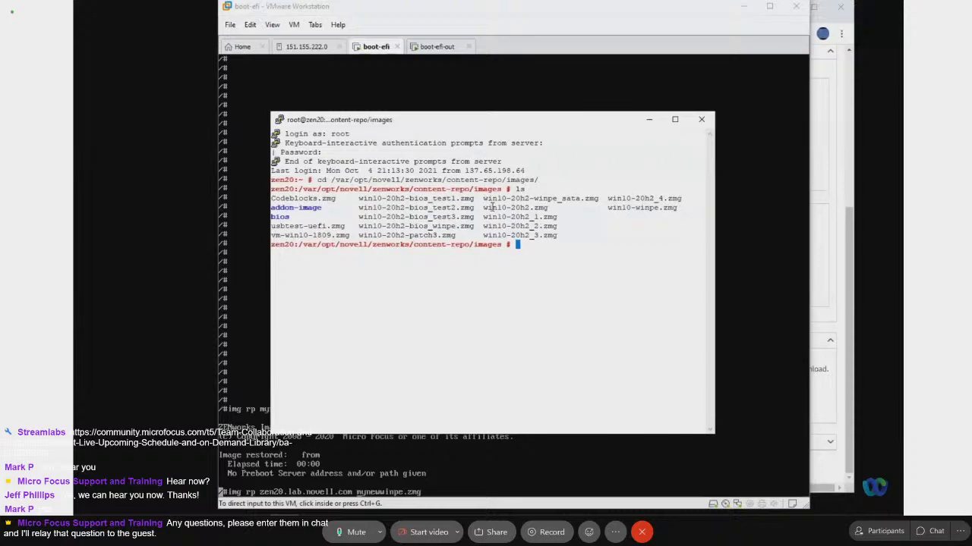
left_click(425, 494)
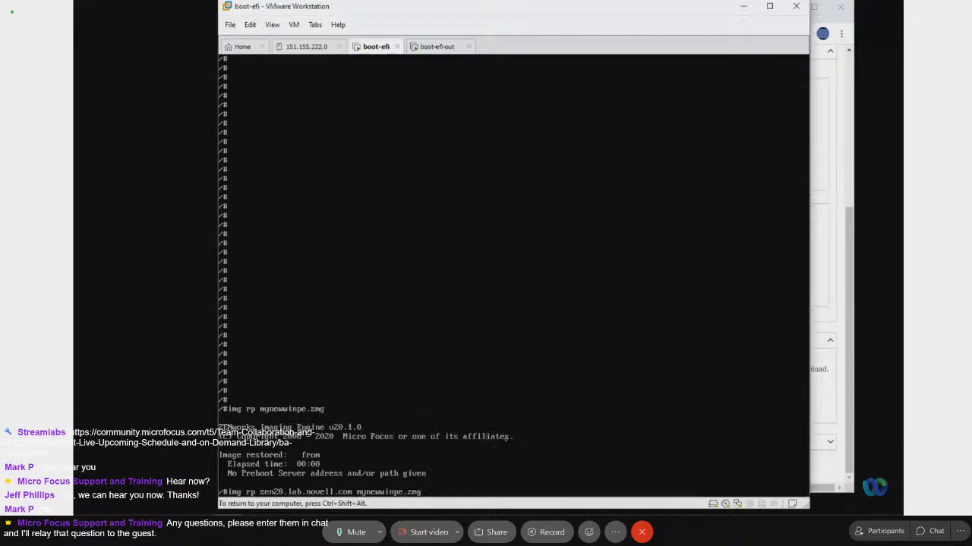
Replace the image name in the boot-efi command so it reads img rp zen20.lab.novell.com win10-20h2.zmg.
key("BackSpace")
key("BackSpace")
key("BackSpace")
key("BackSpace")
key("BackSpace")
key("BackSpace")
key("BackSpace")
key("BackSpace")
key("BackSpace")
key("BackSpace")
type("win10")
type("20")
key("BackSpace")
key("BackSpace")
type("-20h2")
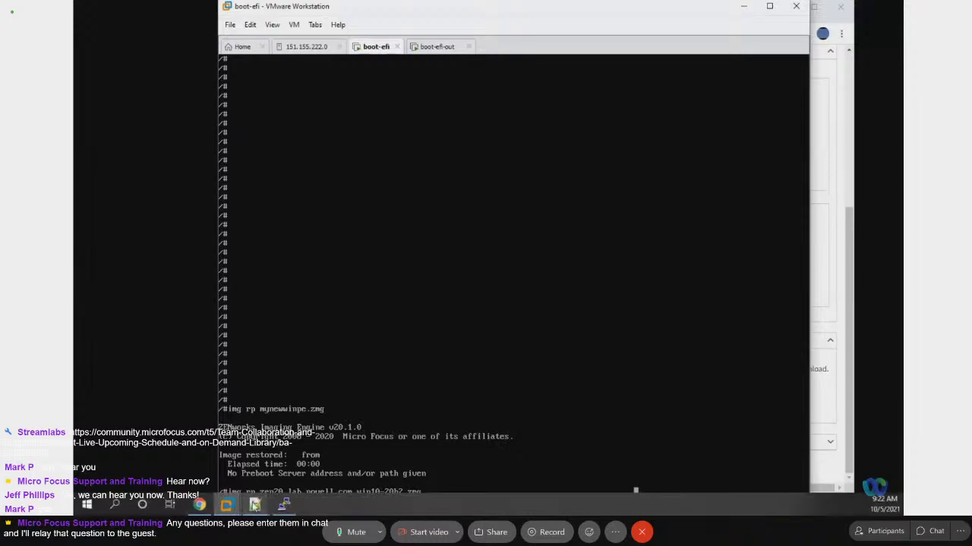
Verify the name win10-20h2.zmg in the zen20 terminal listing and run the restore command on boot-efi.
left_click(283, 505)
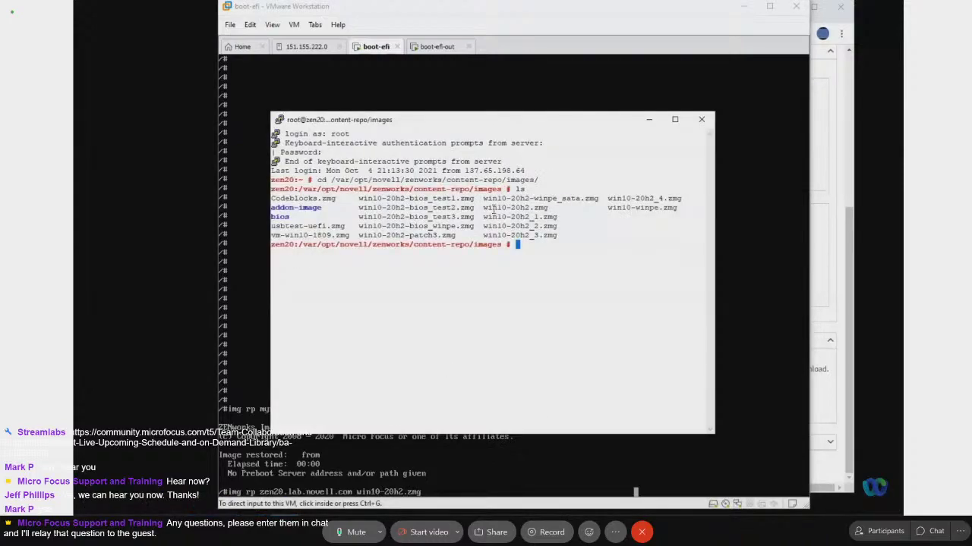
left_click_drag(483, 208, 548, 209)
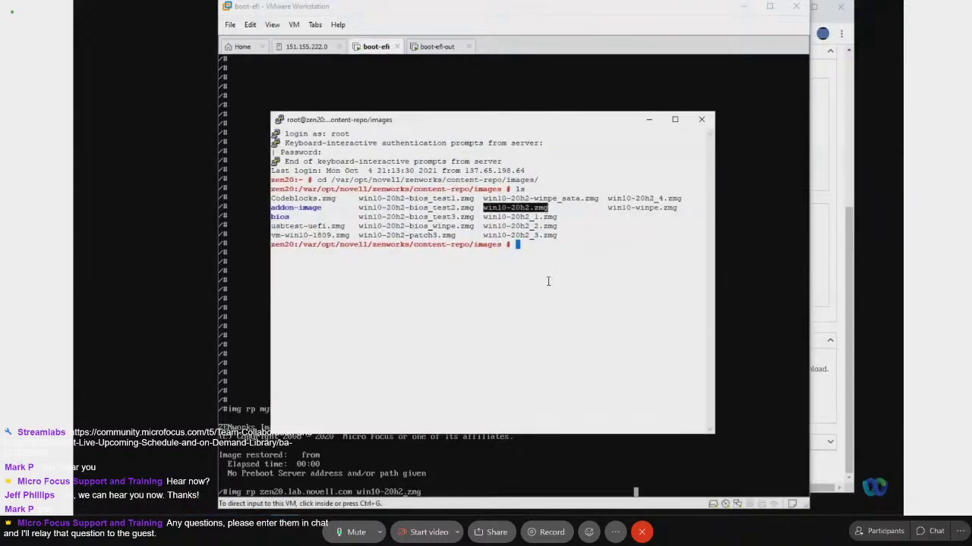
left_click(509, 455)
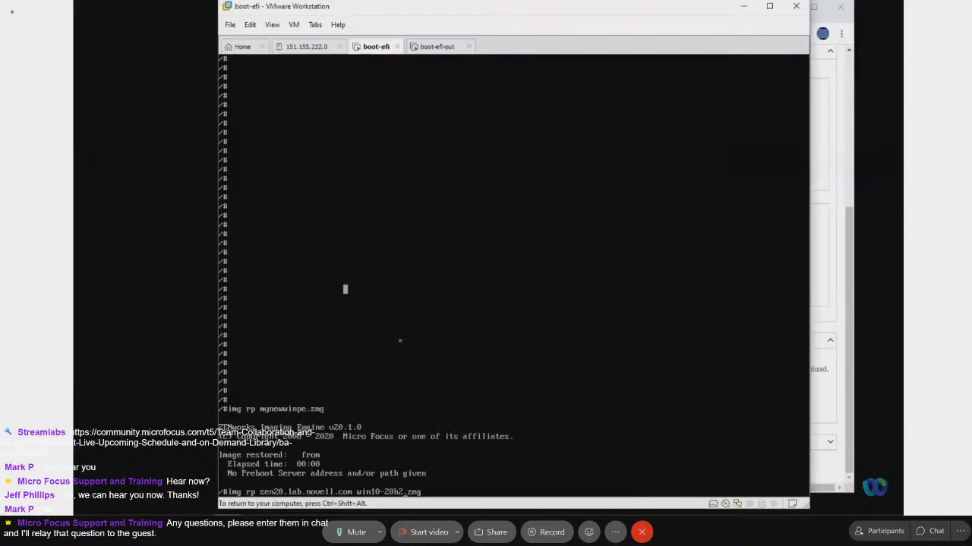
key("Return")
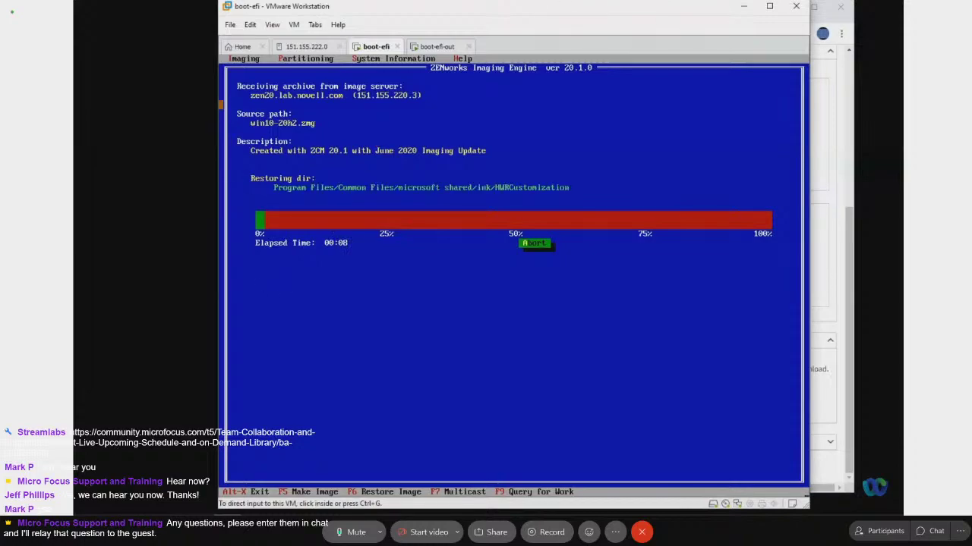
Check the restore progress on boot-efi and exit the ZENworks Third Party Imaging utility on the boot-efi-out virtual machine.
left_click(419, 46)
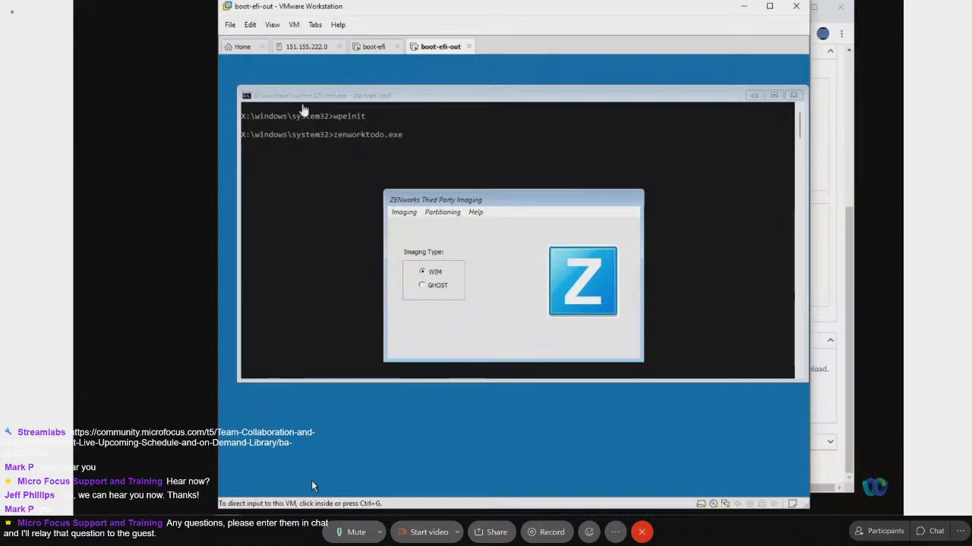
left_click(372, 47)
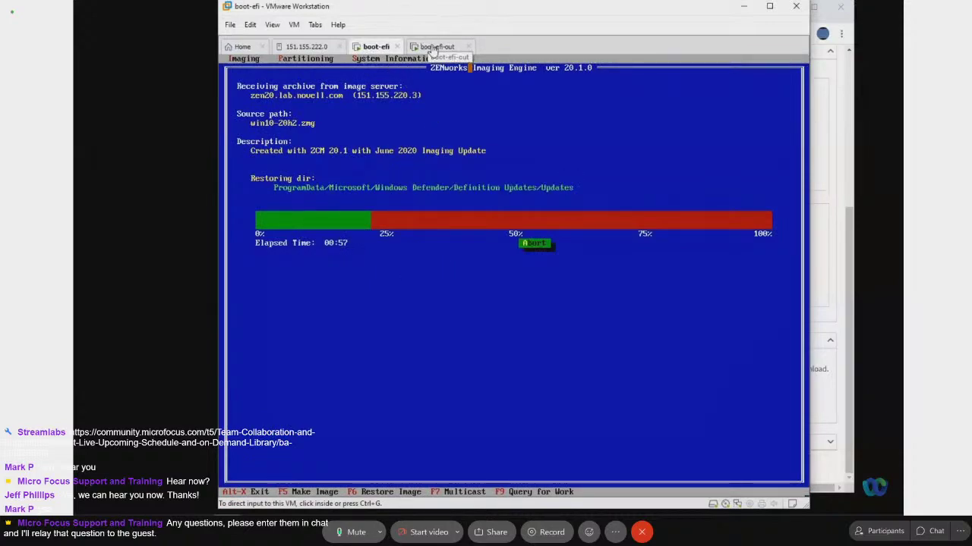
left_click(432, 46)
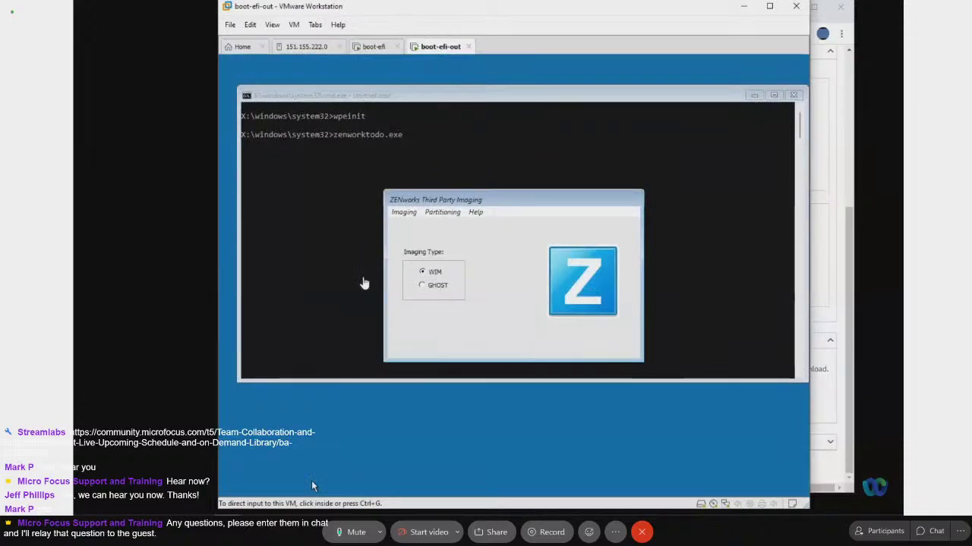
left_click(311, 481)
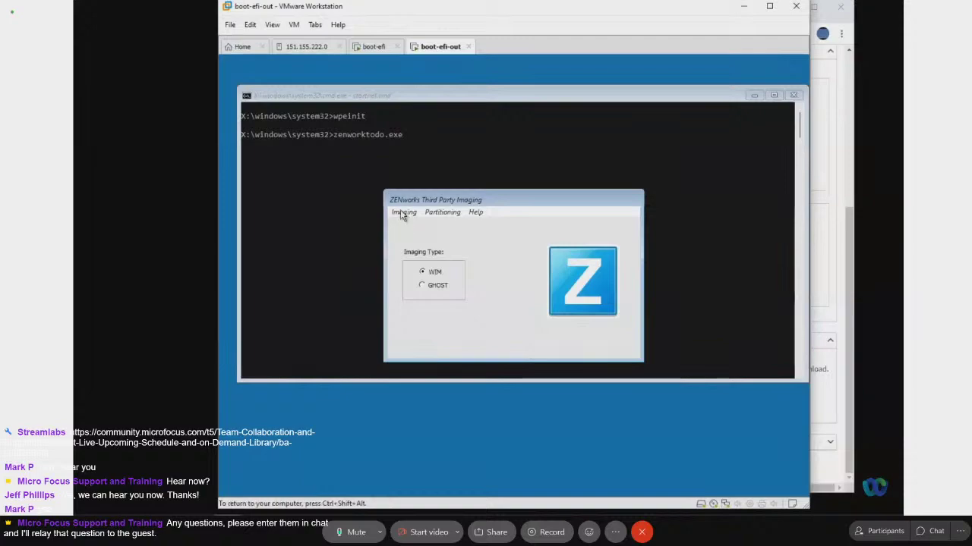
left_click(403, 216)
mouse_move(436, 230)
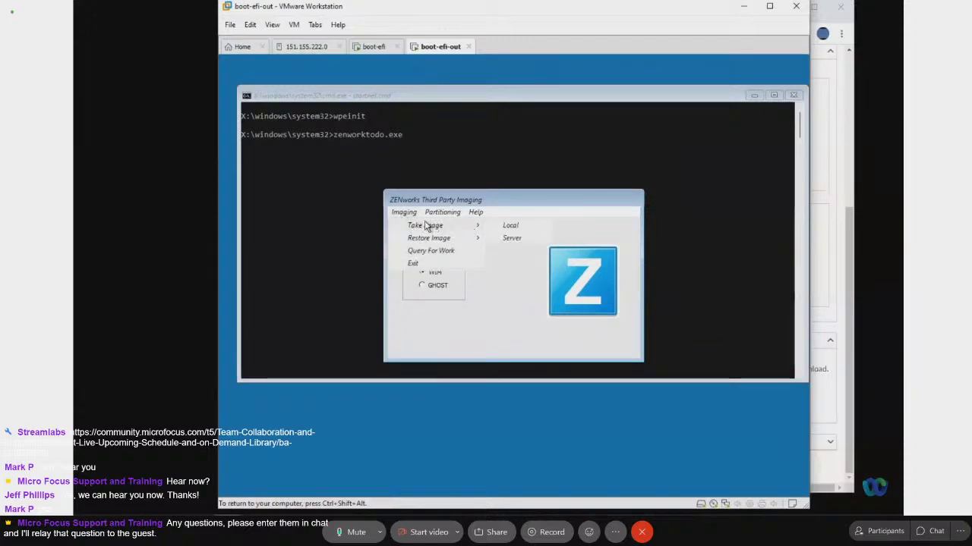
left_click(412, 263)
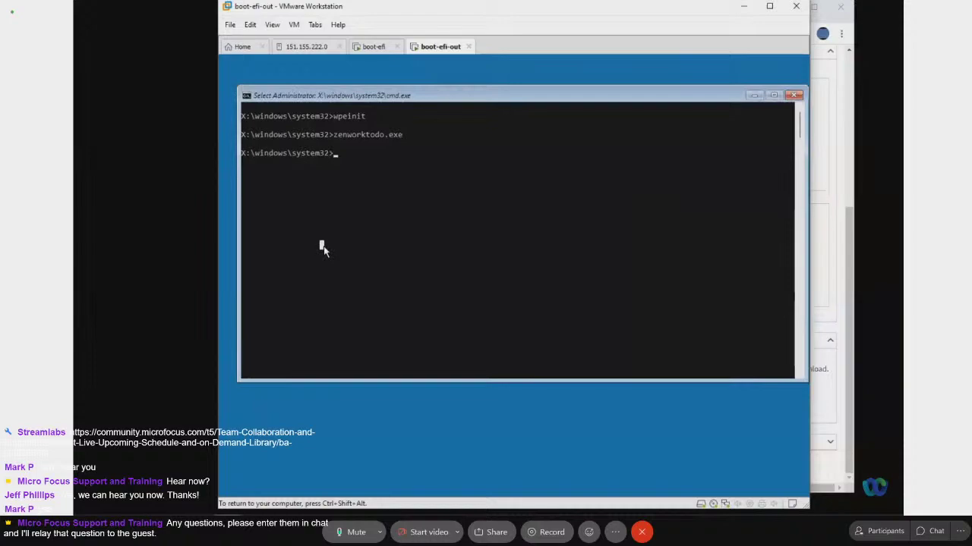
Run img -mp mynew-winpe.zmg -ip=zen20.lab.novell.com at the WinPE command prompt of boot-efi-out.
type("img ")
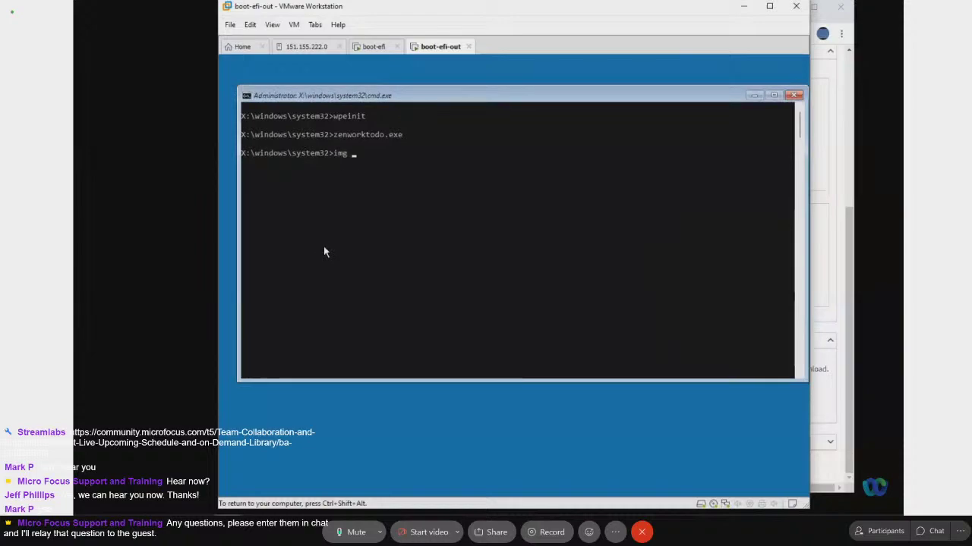
type("-mp mynew-")
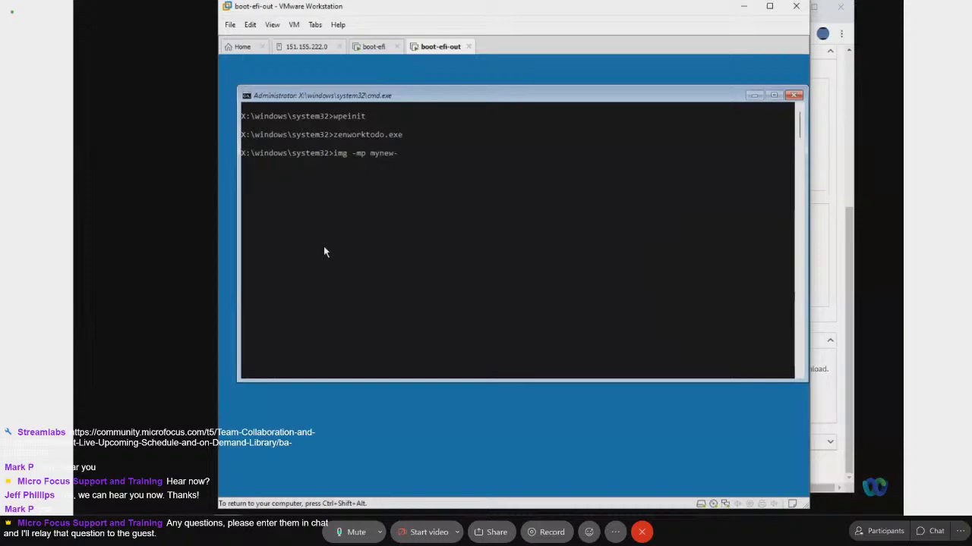
type("winpe.zmg -ip=zen20")
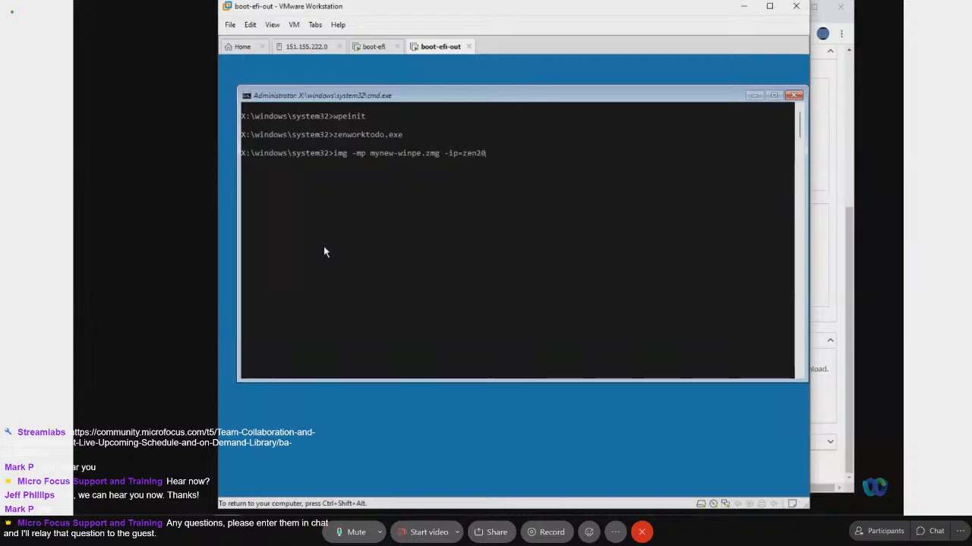
type(".la")
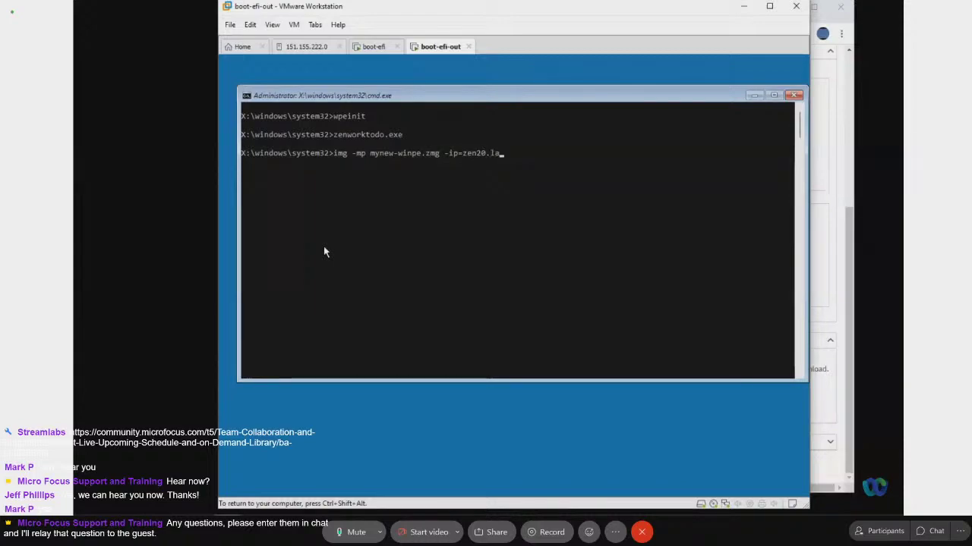
type("b.novell.com")
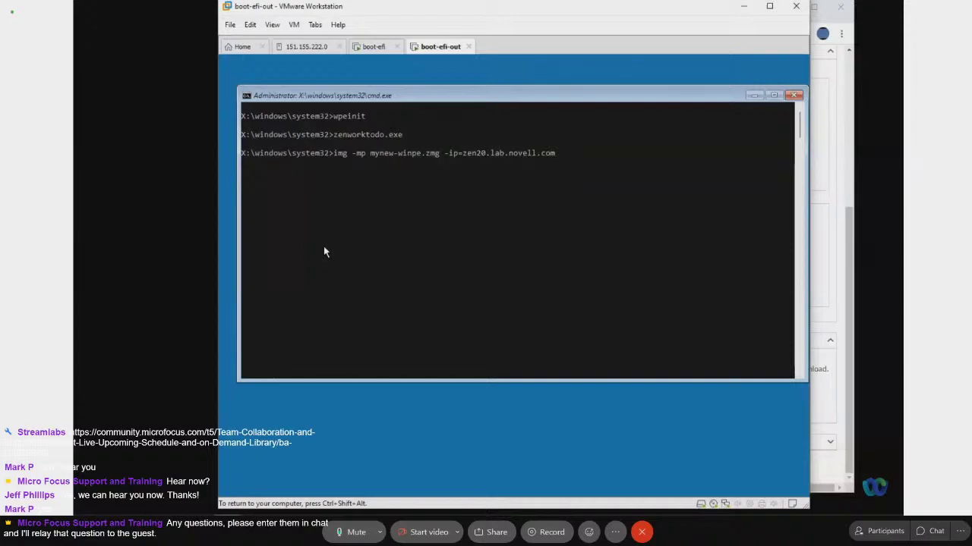
key("Return")
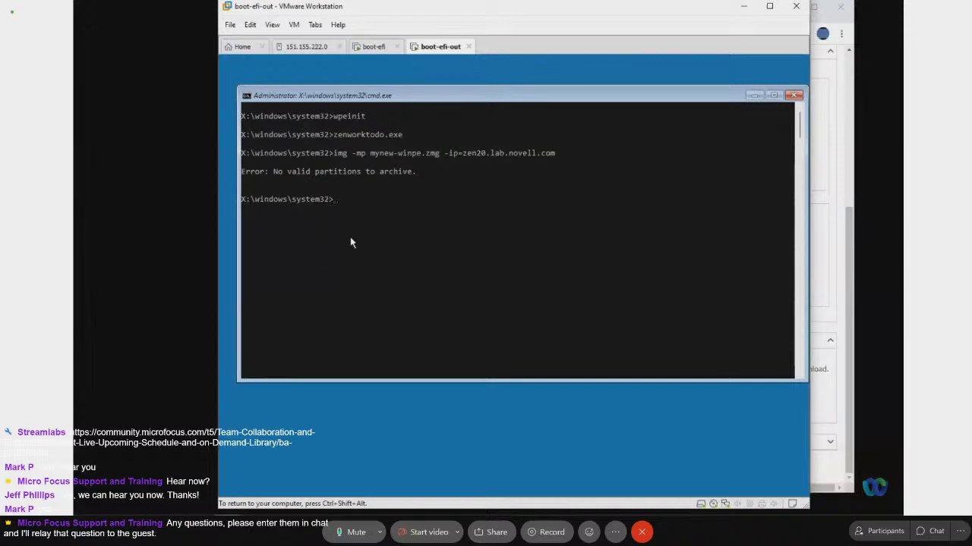
Look at the boot-efi restore, examine the Third Party Imaging Settings in ZENworks Control Center, and return to boot-efi-out in VMware Workstation.
left_click(372, 47)
left_click(436, 47)
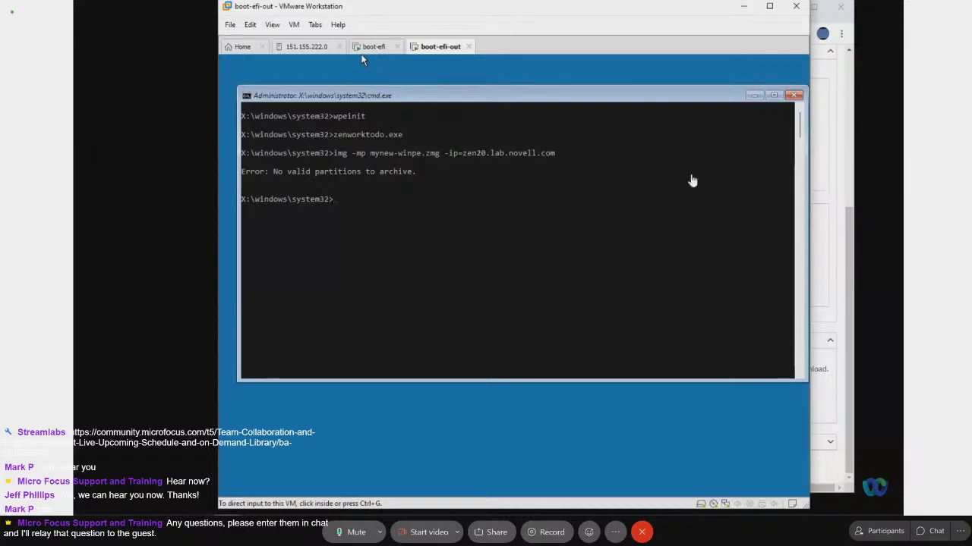
left_click(848, 251)
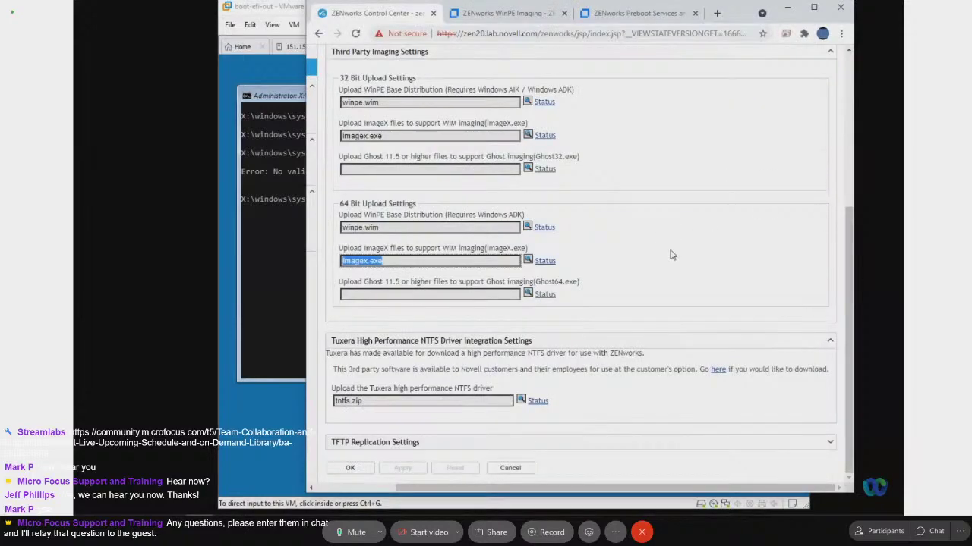
scroll(670, 255, "up", 2)
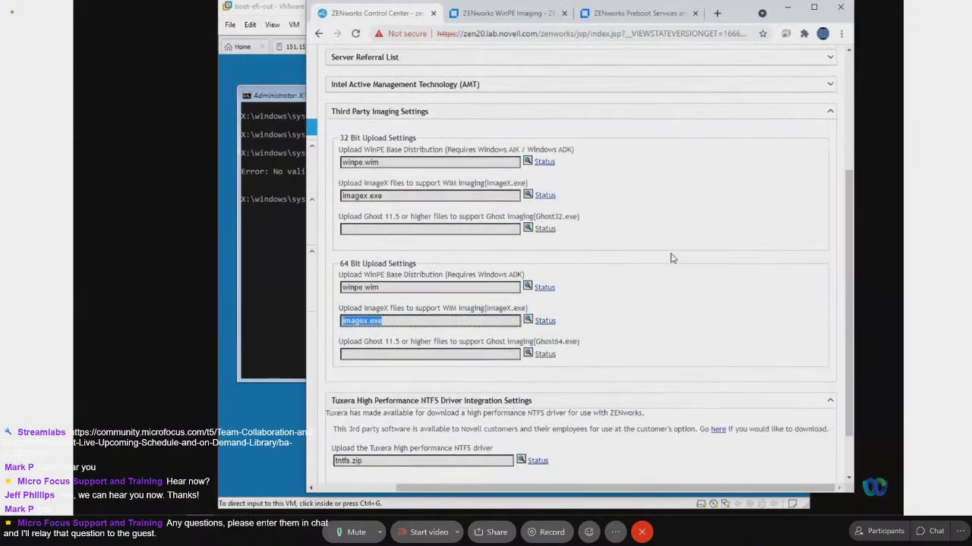
scroll(670, 258, "up", 5)
left_click(267, 21)
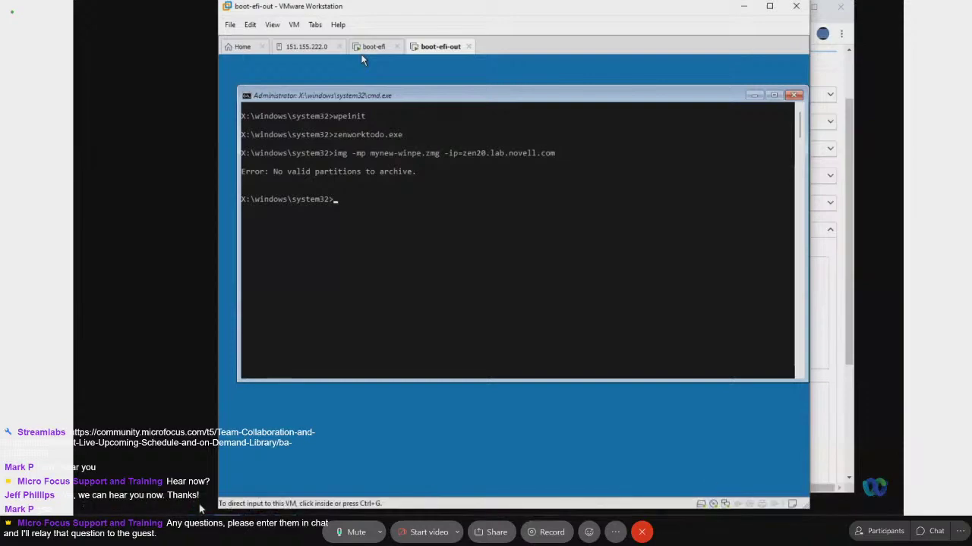
Switch to myscript.sh in Notepad++ and examine the lines that extract the device model and IP address and replace spaces and dots.
mouse_move(255, 511)
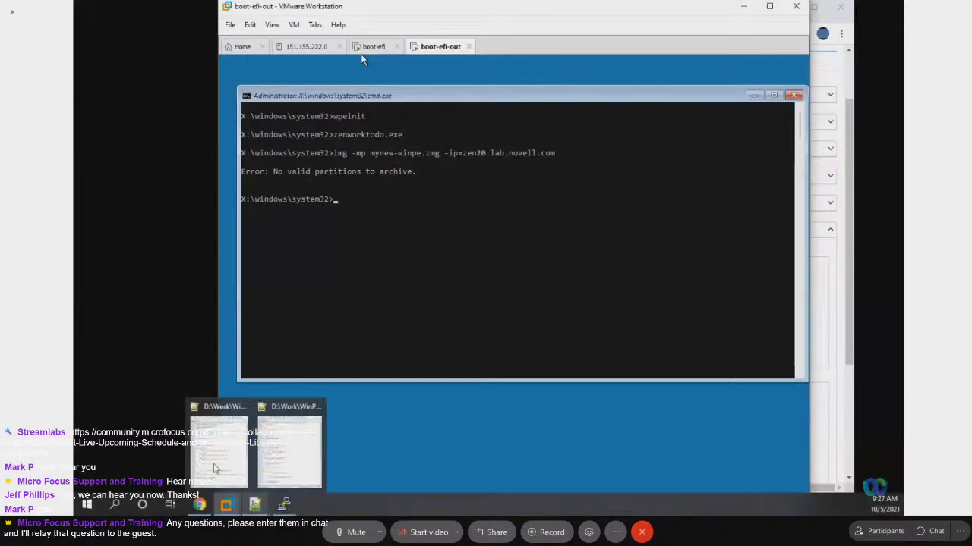
left_click(211, 460)
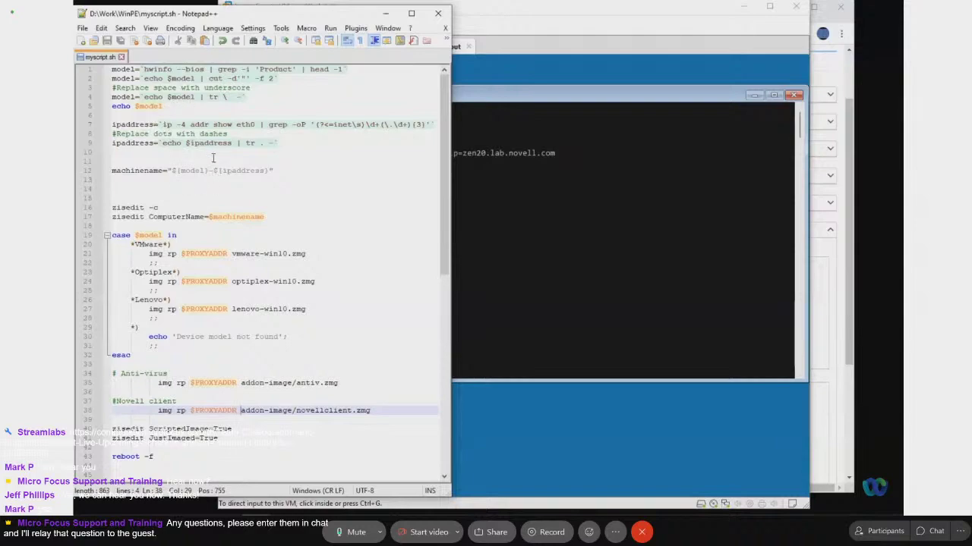
left_click(145, 69)
left_click_drag(145, 69, 331, 70)
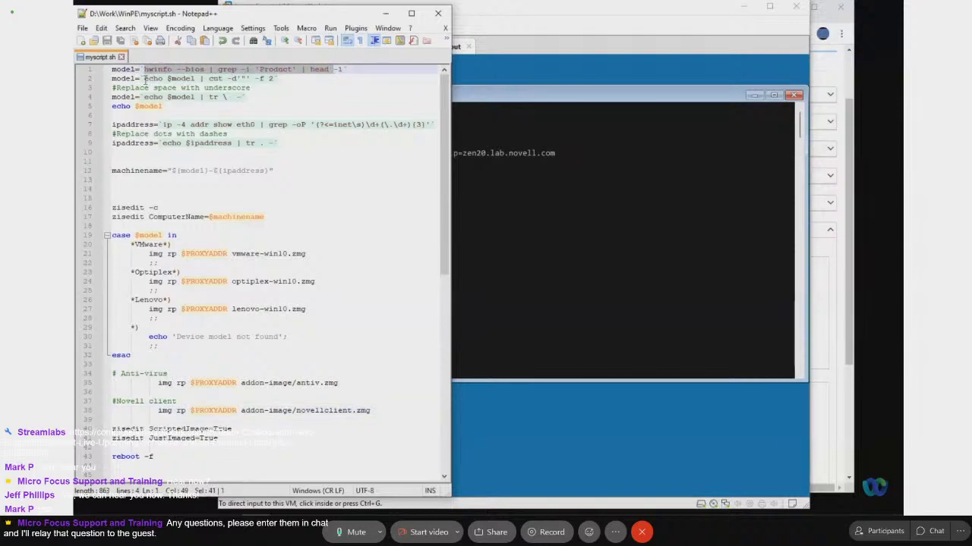
left_click_drag(144, 79, 271, 79)
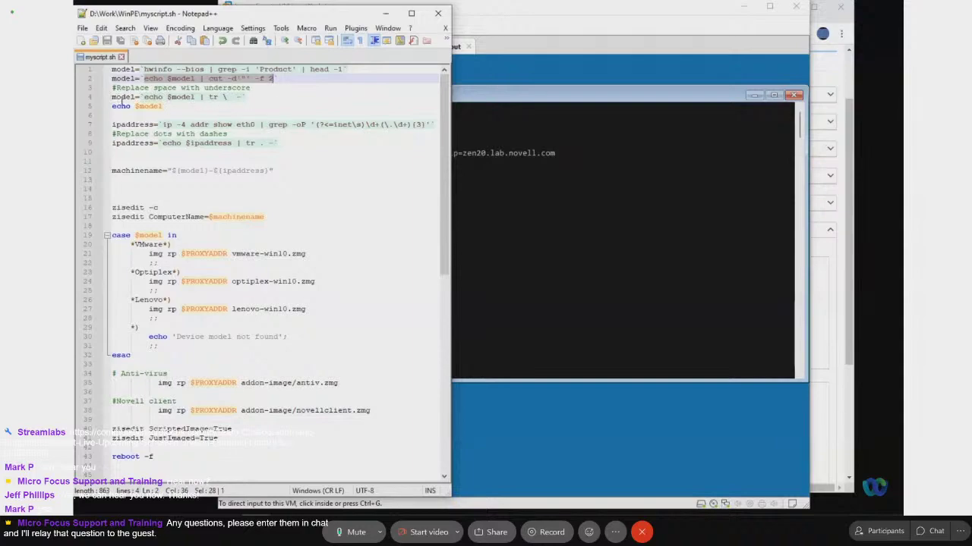
left_click_drag(135, 106, 163, 107)
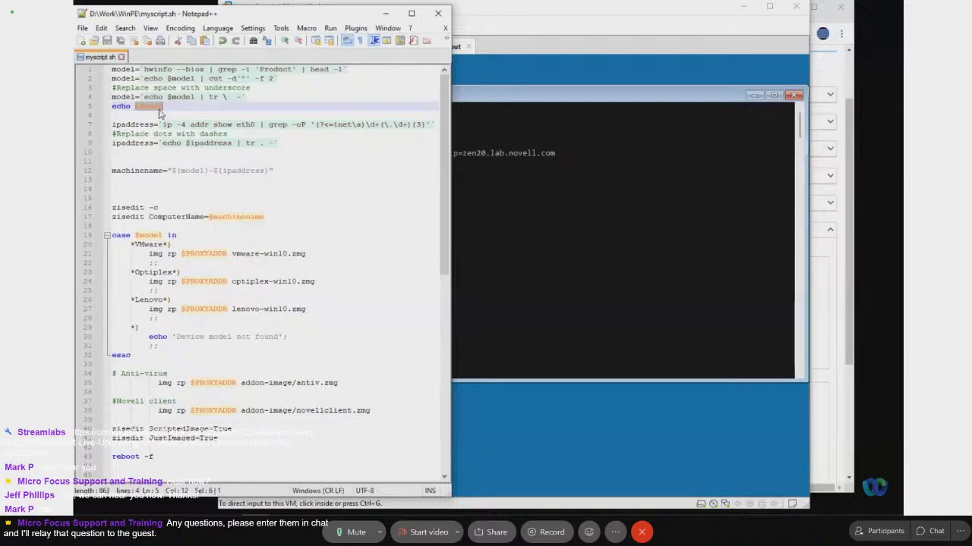
left_click(147, 107)
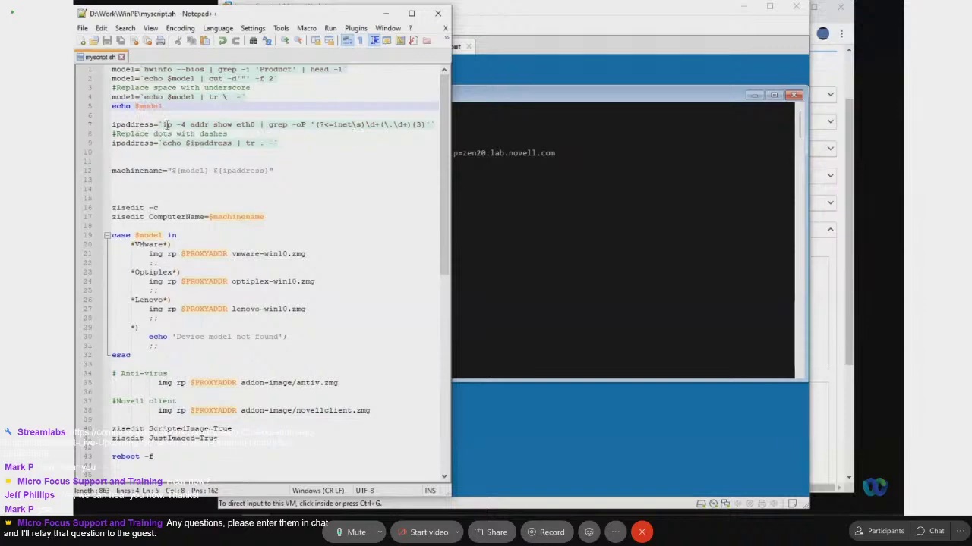
left_click_drag(165, 124, 425, 125)
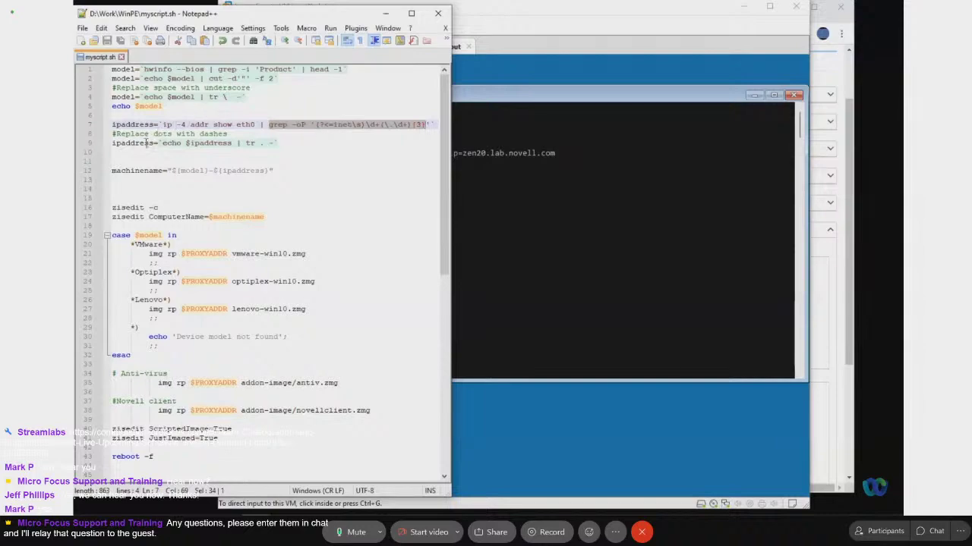
left_click(262, 143)
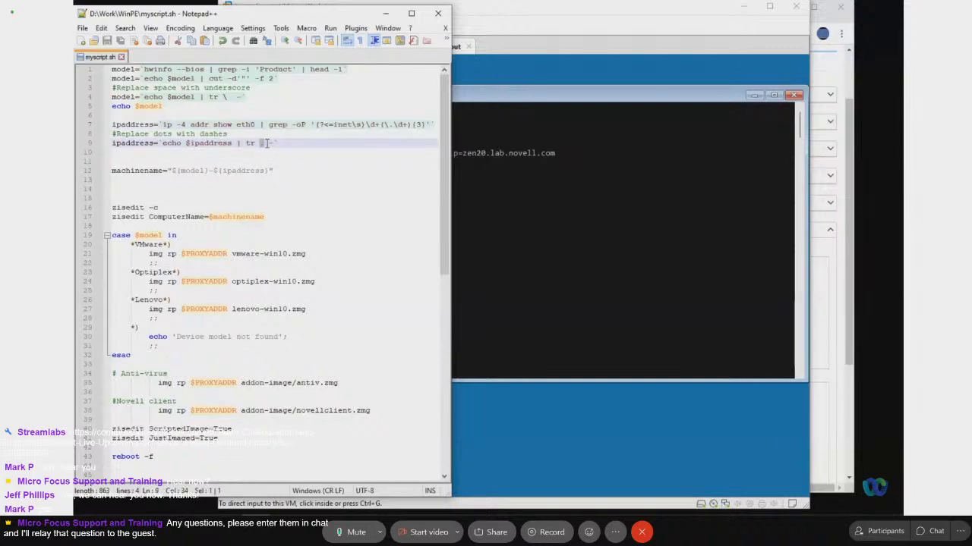
Examine the machinename definition and the two zisedit lines that clear the data and set ComputerName in myscript.sh.
type(".")
left_click(113, 172)
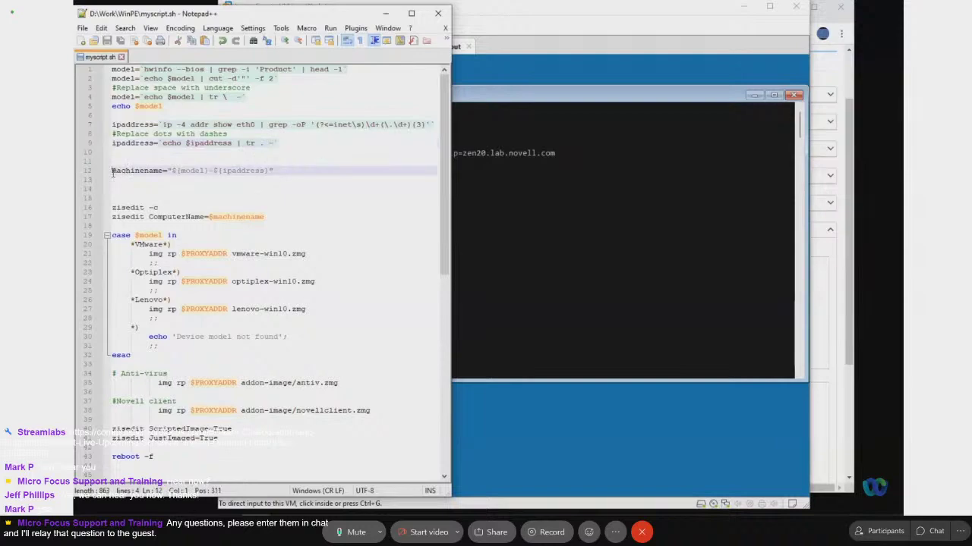
left_click_drag(171, 170, 270, 170)
left_click(213, 170)
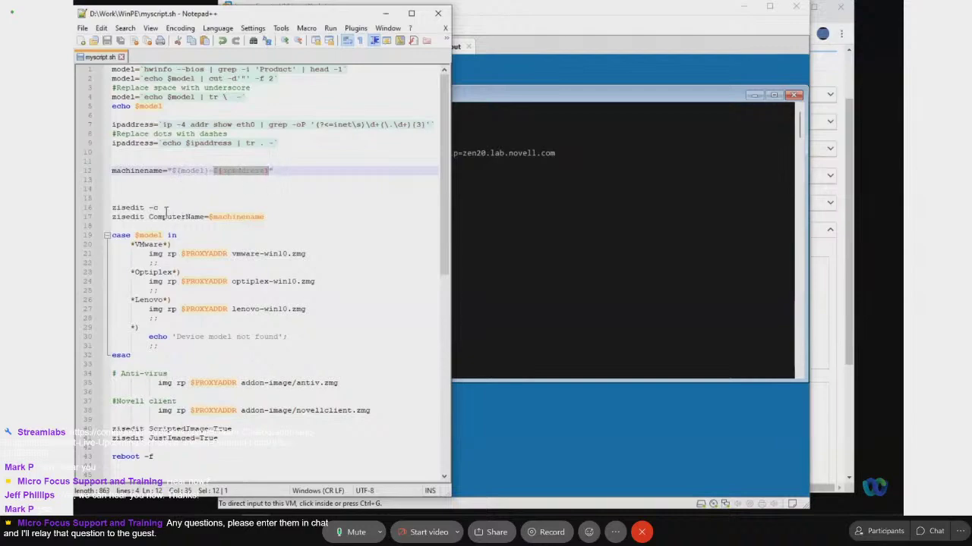
left_click_drag(112, 207, 158, 208)
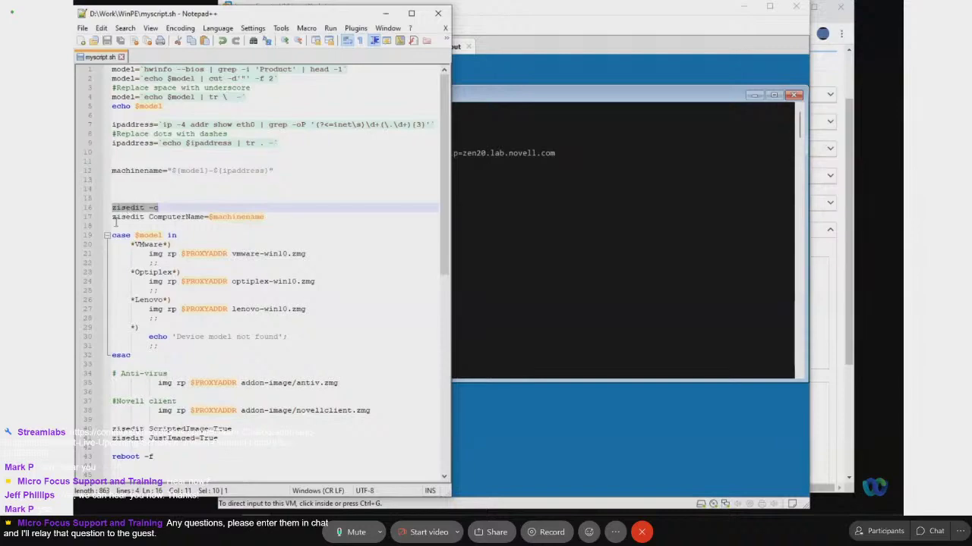
left_click_drag(113, 218, 266, 218)
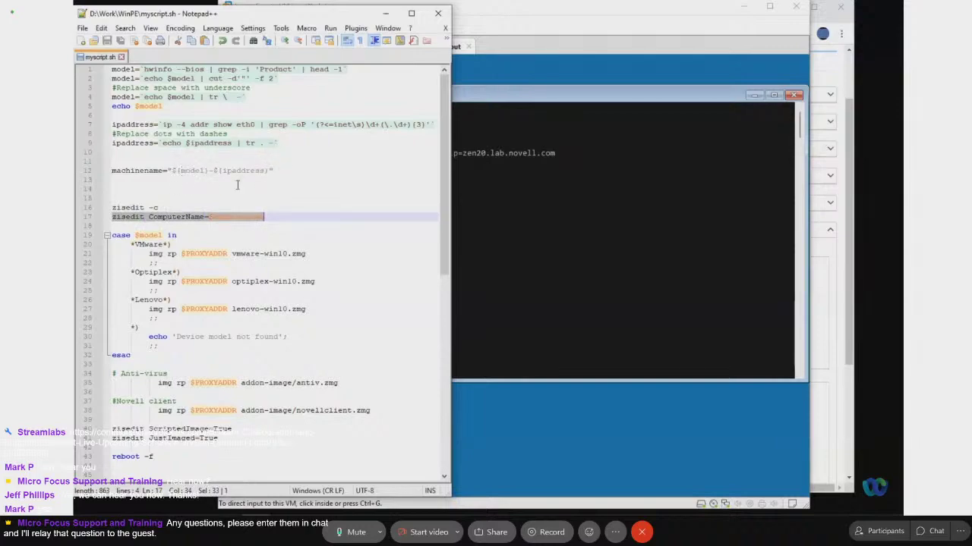
left_click(221, 217)
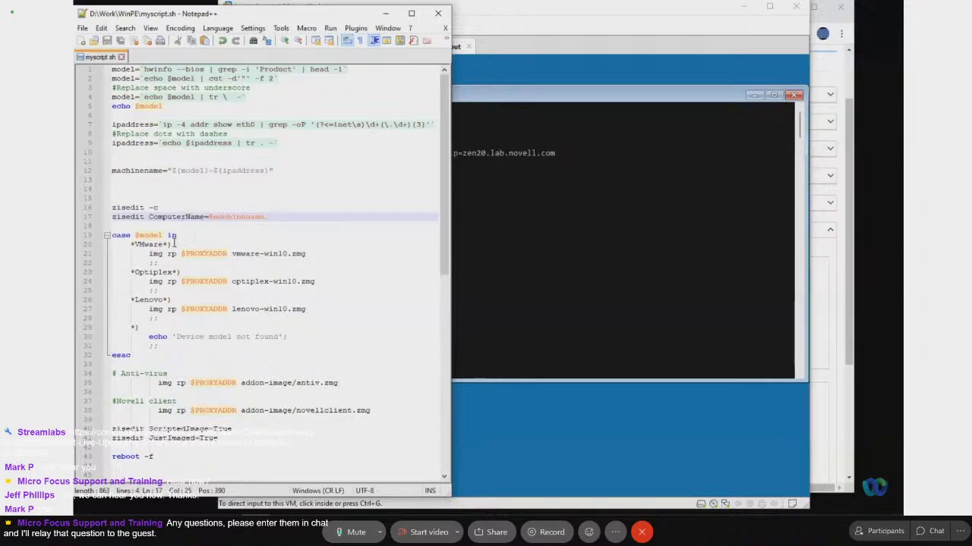
Examine the case $model block in myscript.sh, including the img rp restore lines for VMware, Optiplex and Lenovo, and the hwinfo query.
double_click(158, 235)
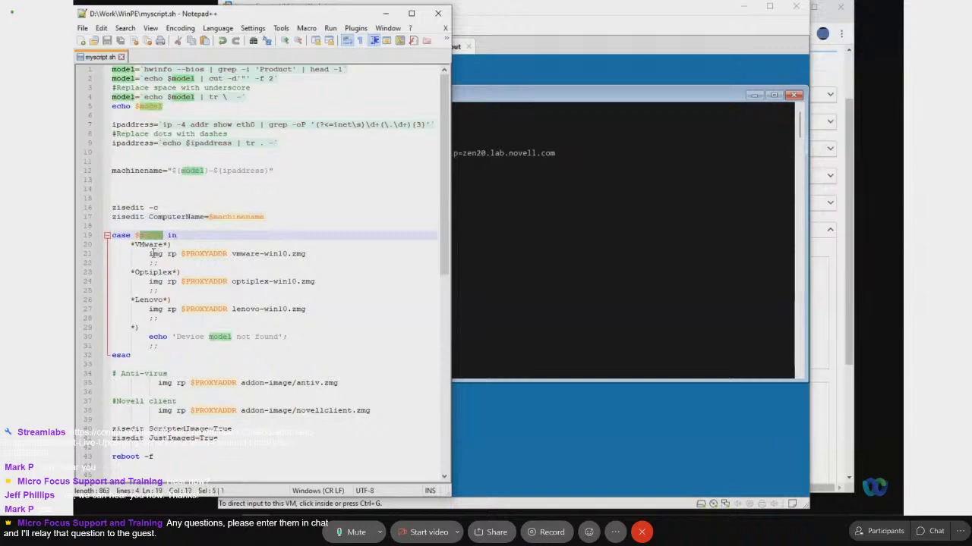
left_click(150, 253)
left_click_drag(149, 253, 297, 253)
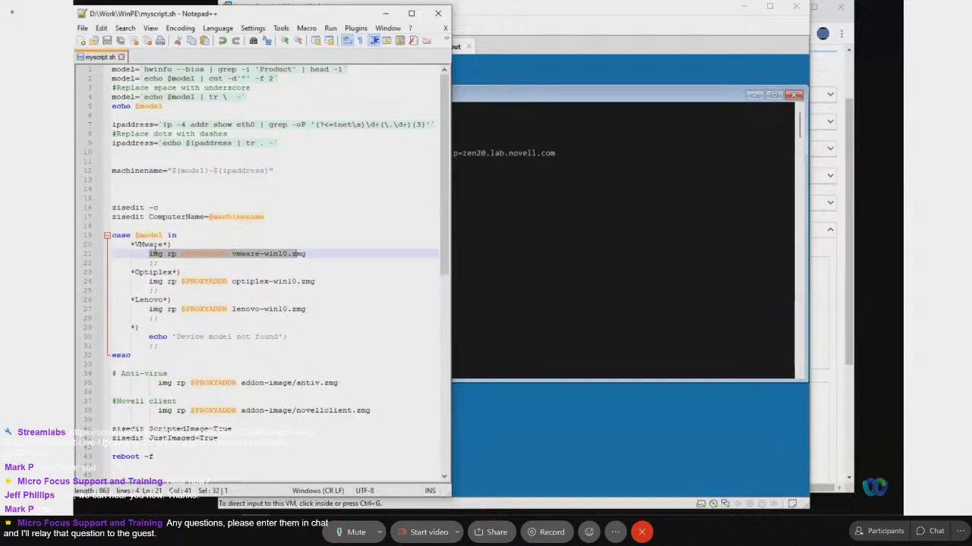
left_click(234, 255)
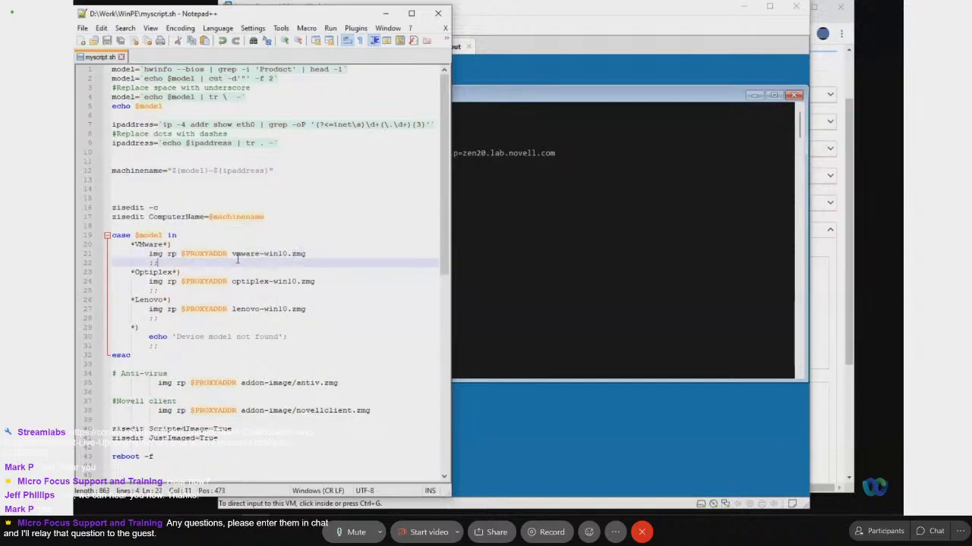
left_click_drag(233, 253, 288, 254)
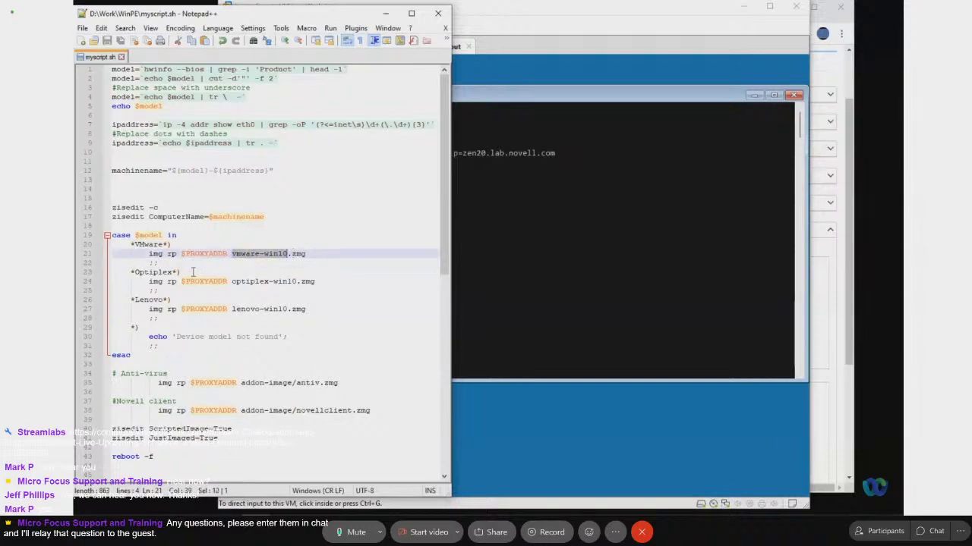
left_click_drag(136, 273, 174, 273)
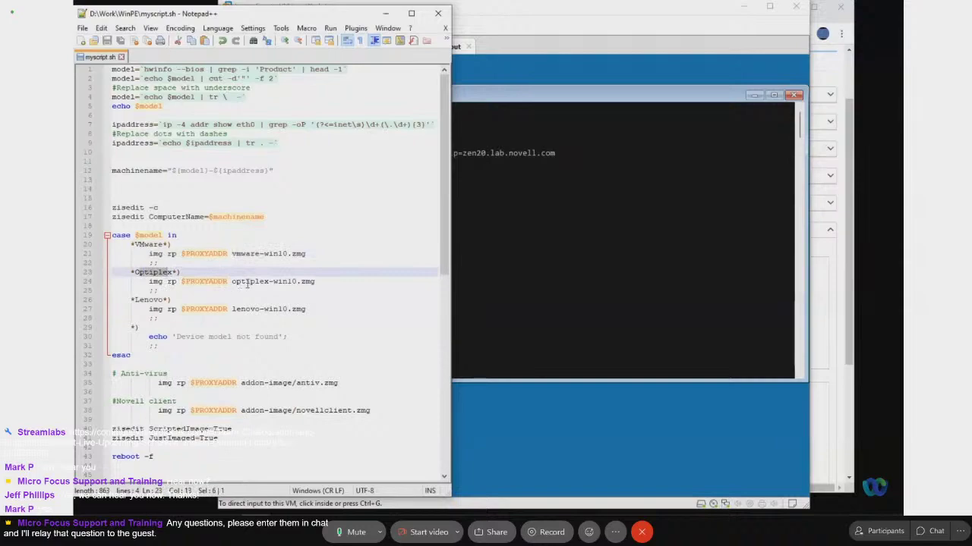
left_click_drag(232, 282, 319, 282)
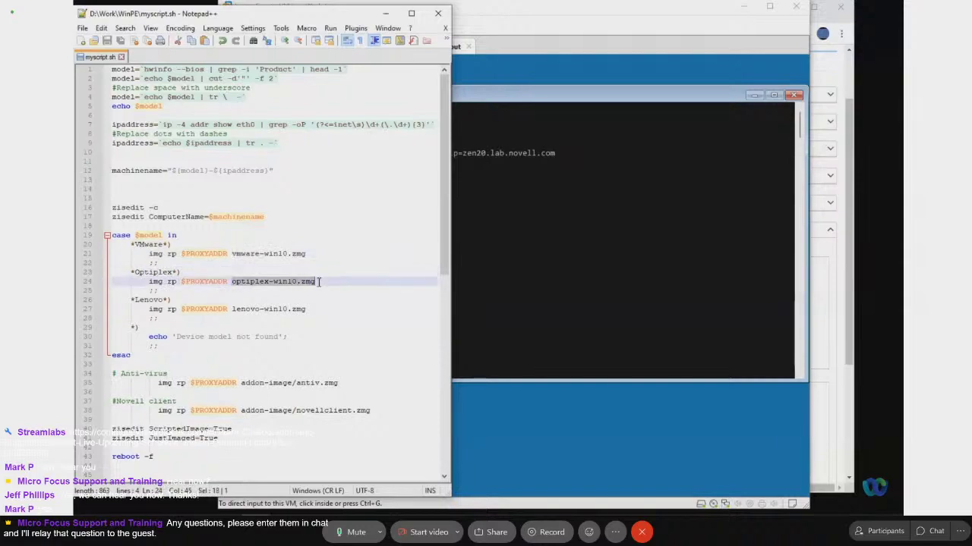
double_click(140, 300)
left_click(240, 311)
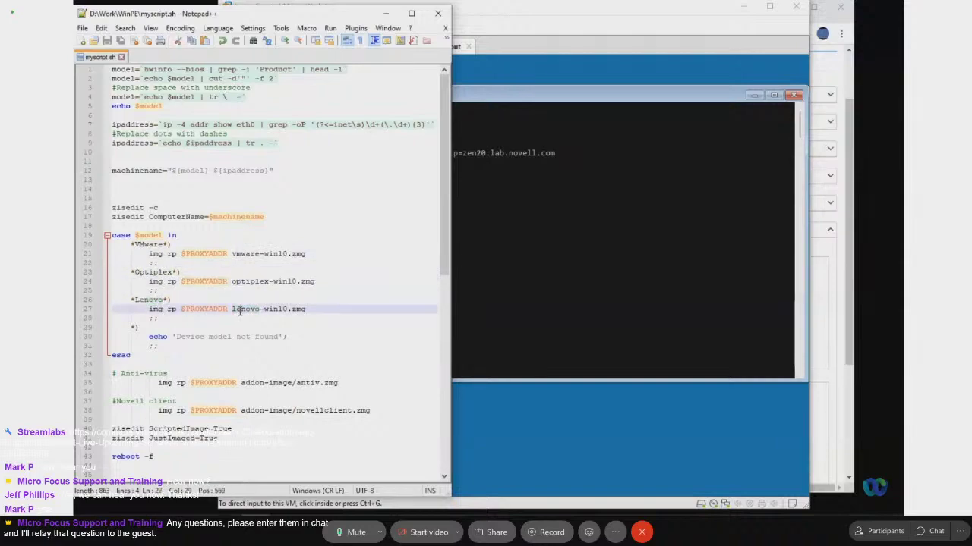
left_click_drag(232, 310, 303, 310)
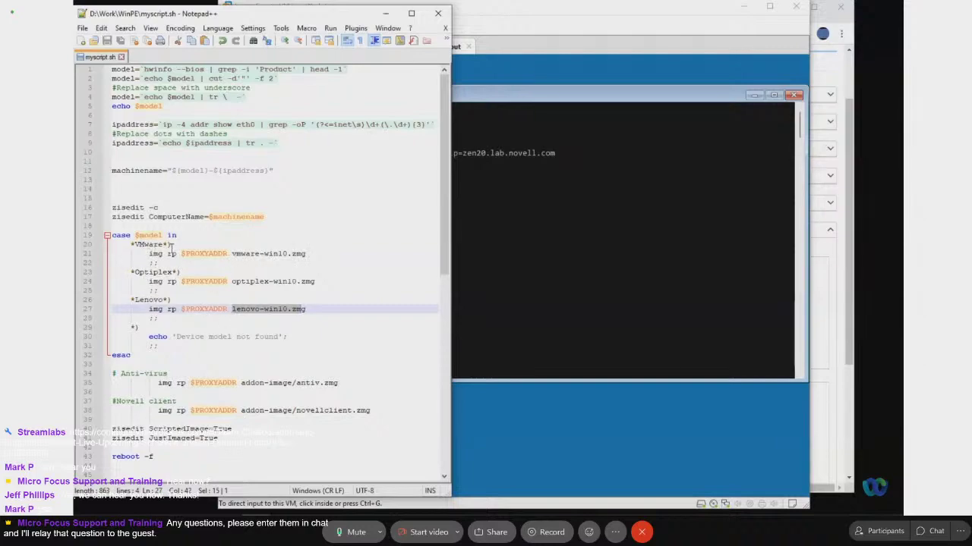
left_click_drag(145, 69, 183, 69)
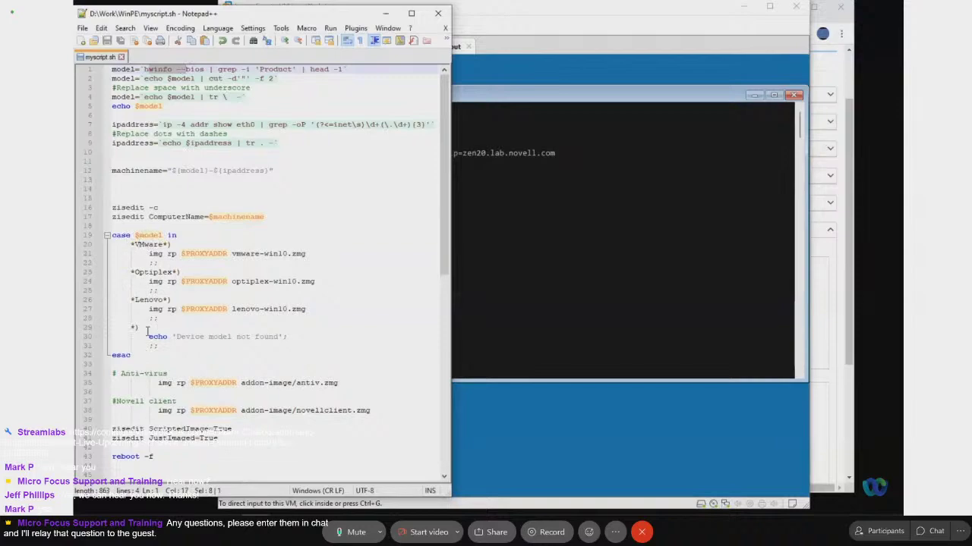
Examine the anti-virus and Novell client add-on image lines, the ScriptedImage and JustImaged settings, and the reboot command in myscript.sh.
left_click_drag(158, 383, 340, 383)
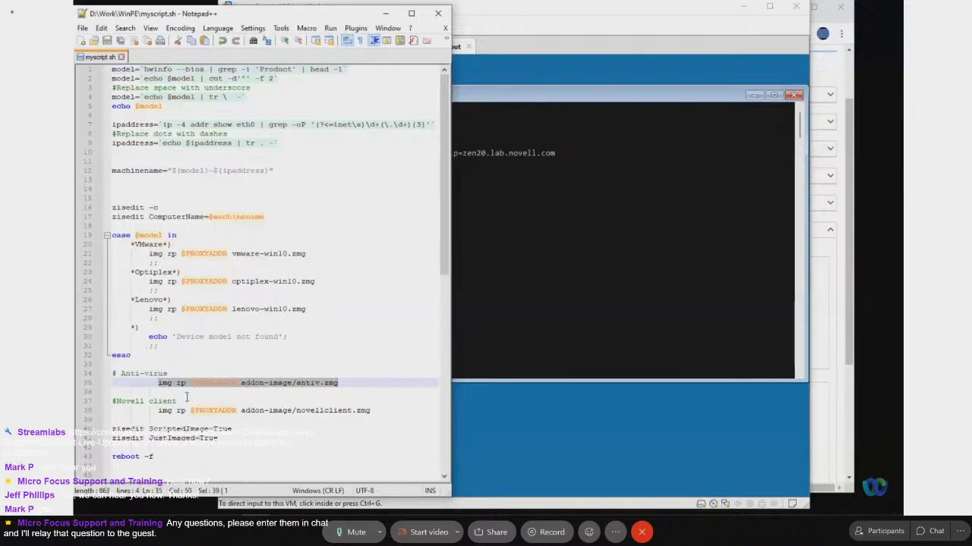
left_click_drag(158, 411, 374, 411)
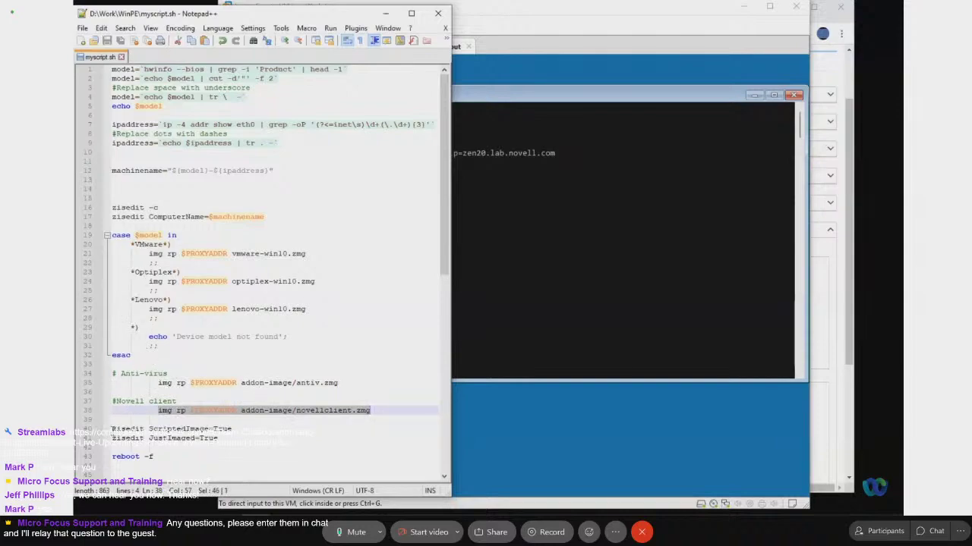
left_click_drag(149, 430, 235, 430)
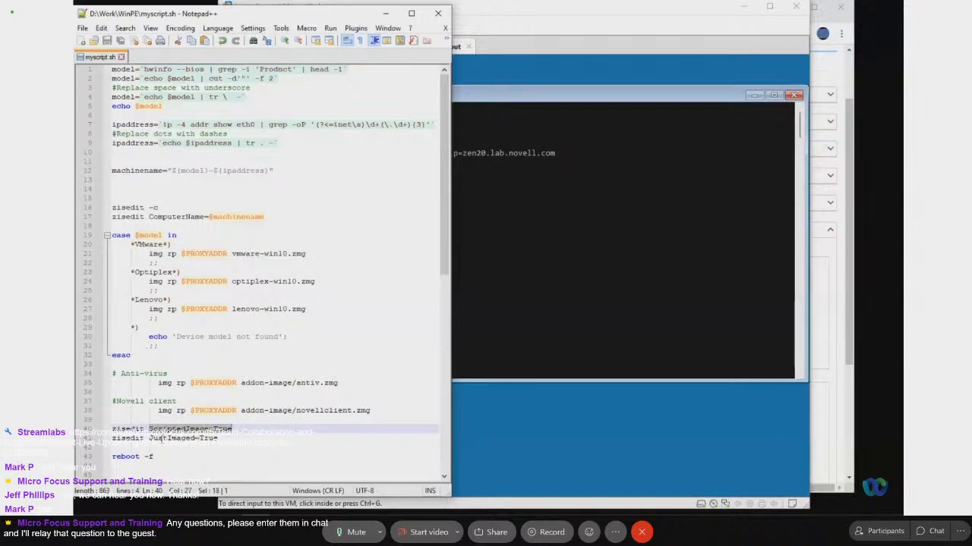
left_click_drag(162, 440, 195, 444)
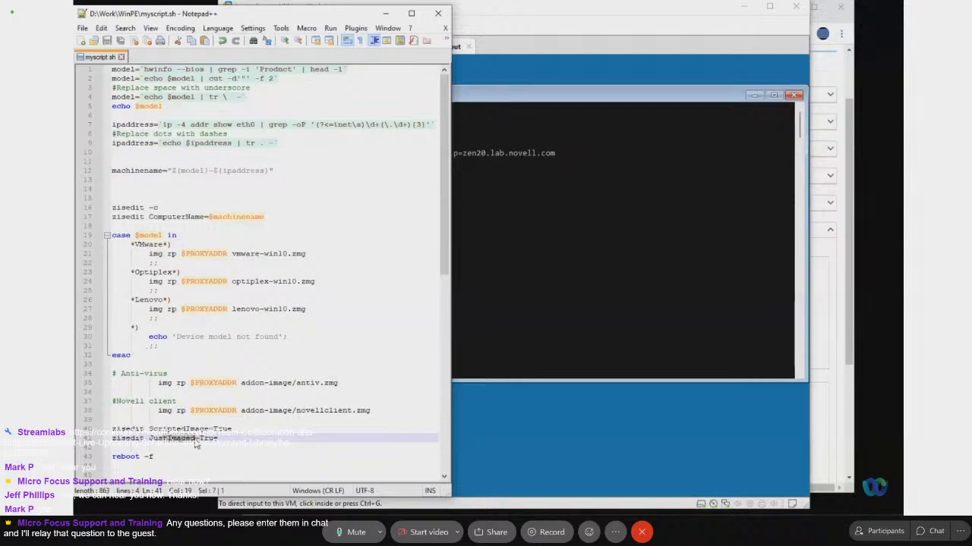
left_click_drag(155, 456, 111, 456)
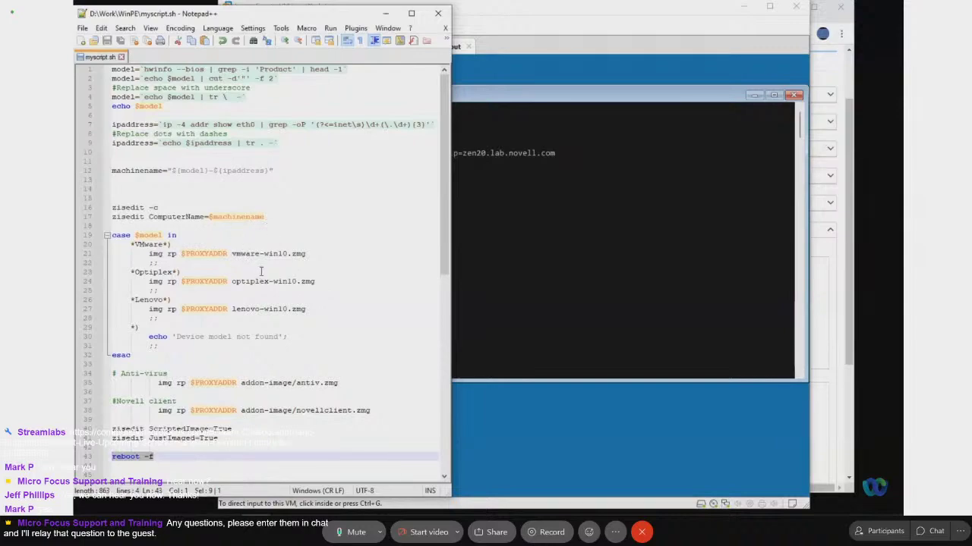
Bring up myscript.bat beside myscript.sh and compare how both scripts obtain the device model and IP address.
mouse_move(274, 508)
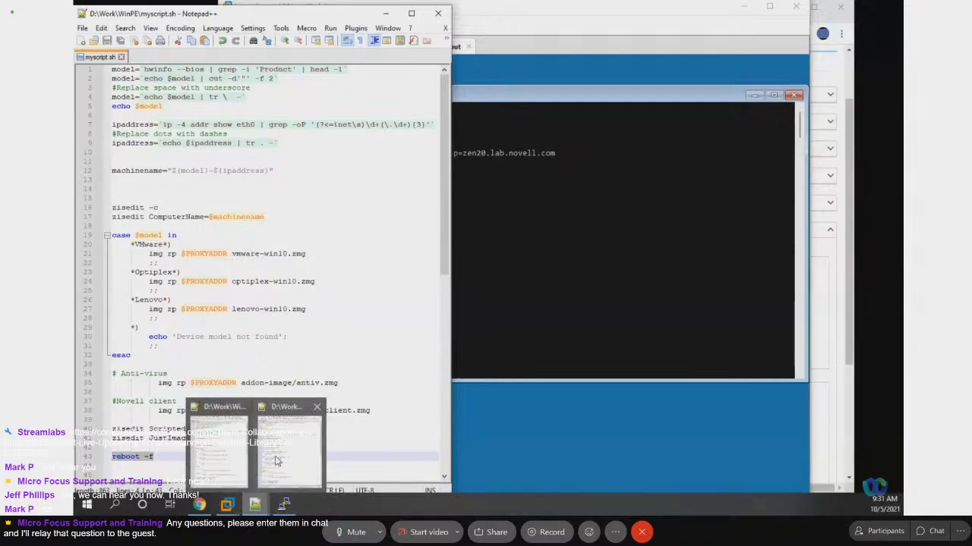
left_click(276, 460)
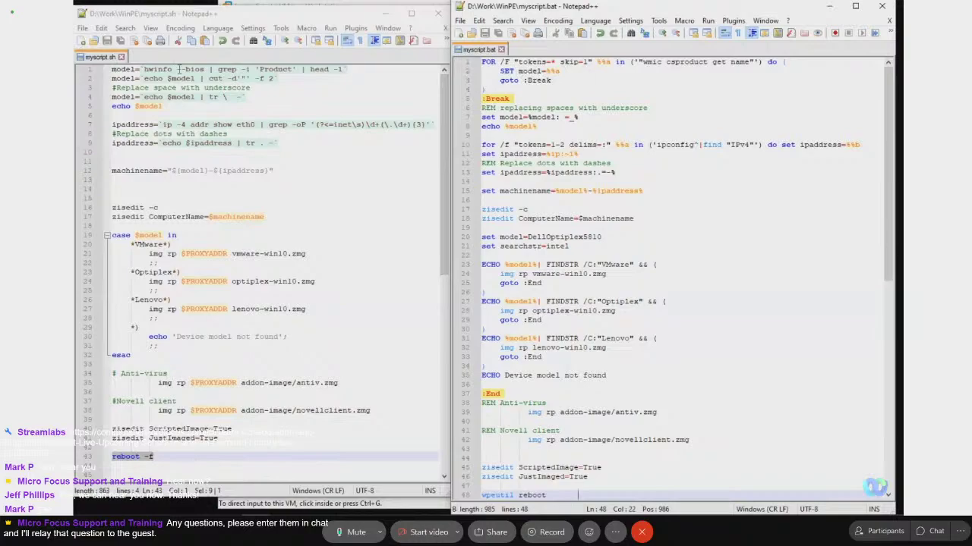
left_click_drag(150, 69, 203, 69)
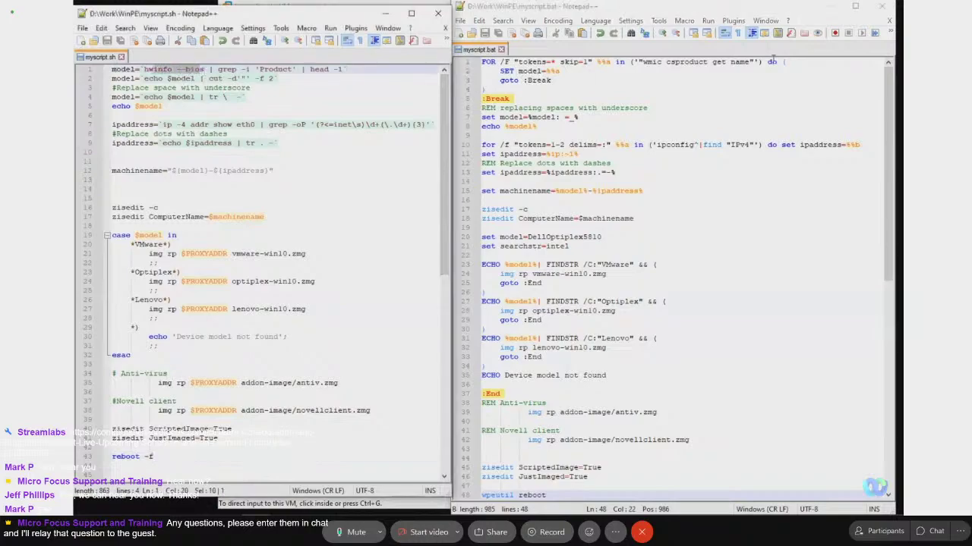
left_click_drag(643, 61, 753, 63)
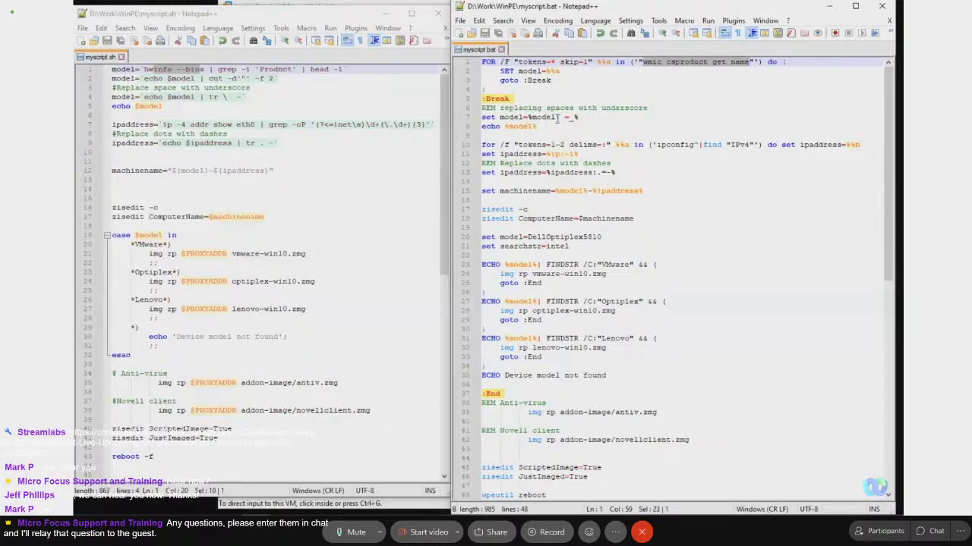
left_click_drag(509, 127, 527, 127)
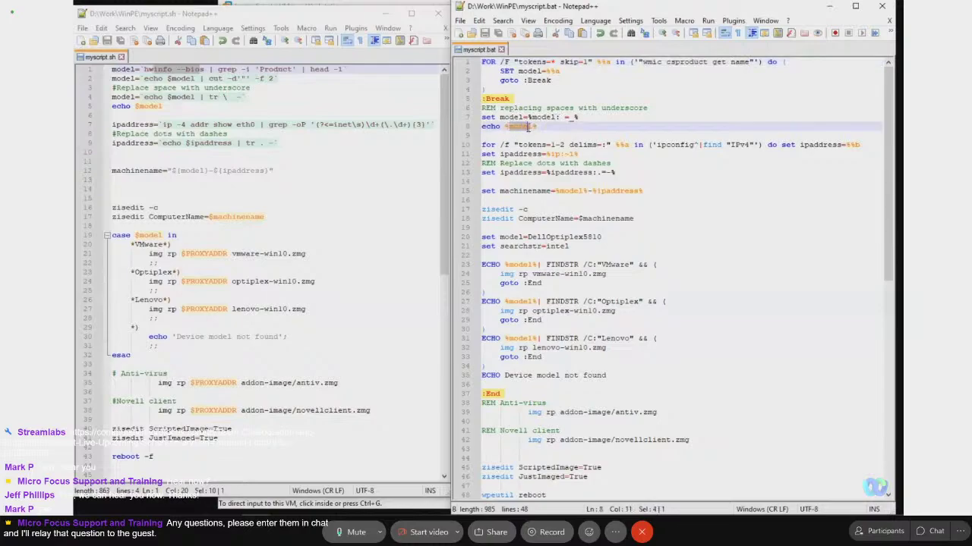
double_click(147, 107)
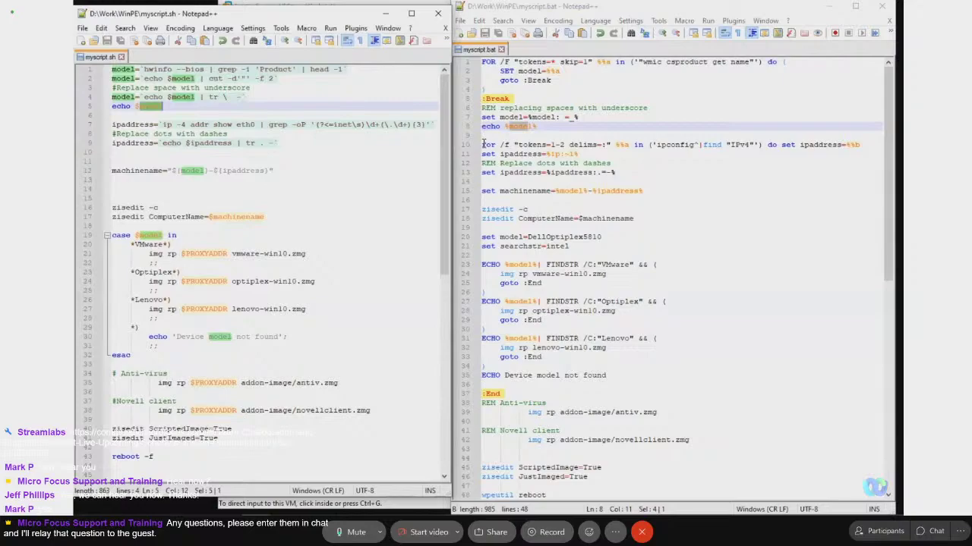
left_click_drag(483, 141, 574, 162)
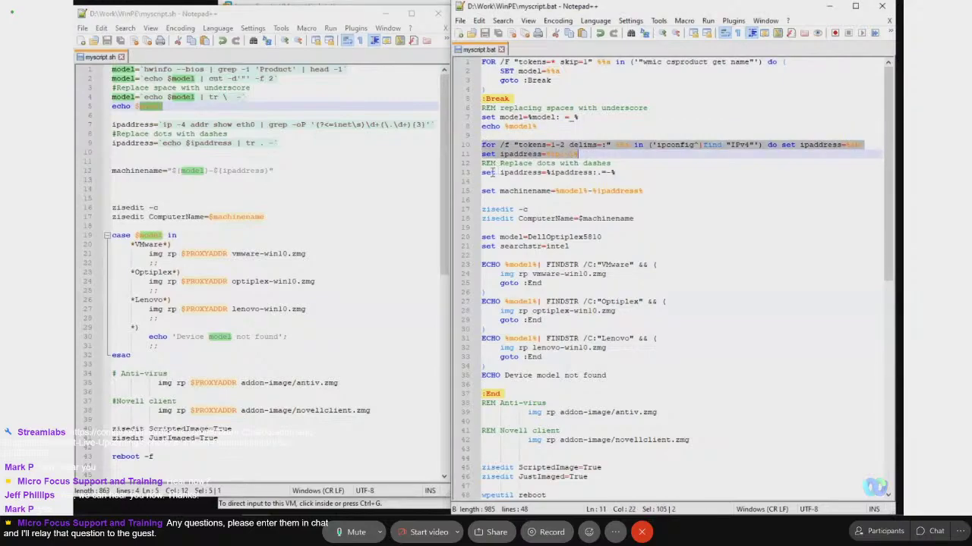
double_click(529, 173)
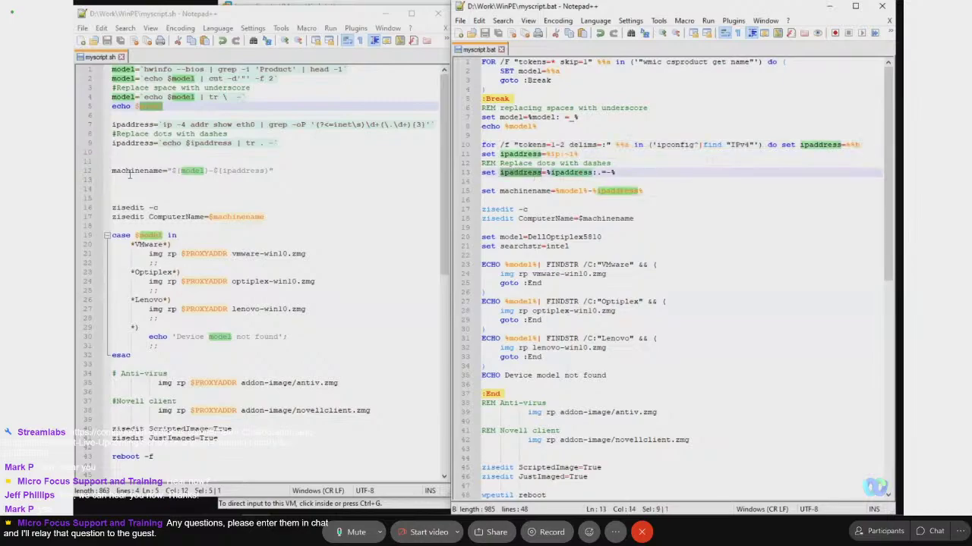
Compare the machinename definition and the zisedit lines in myscript.sh with their counterparts in myscript.bat.
double_click(129, 174)
left_click(521, 190)
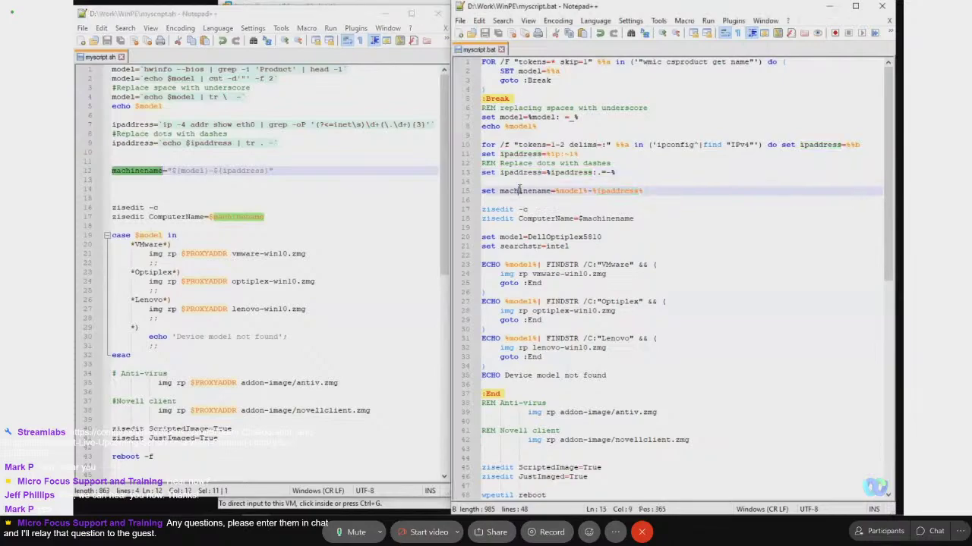
double_click(521, 191)
left_click_drag(556, 190, 646, 192)
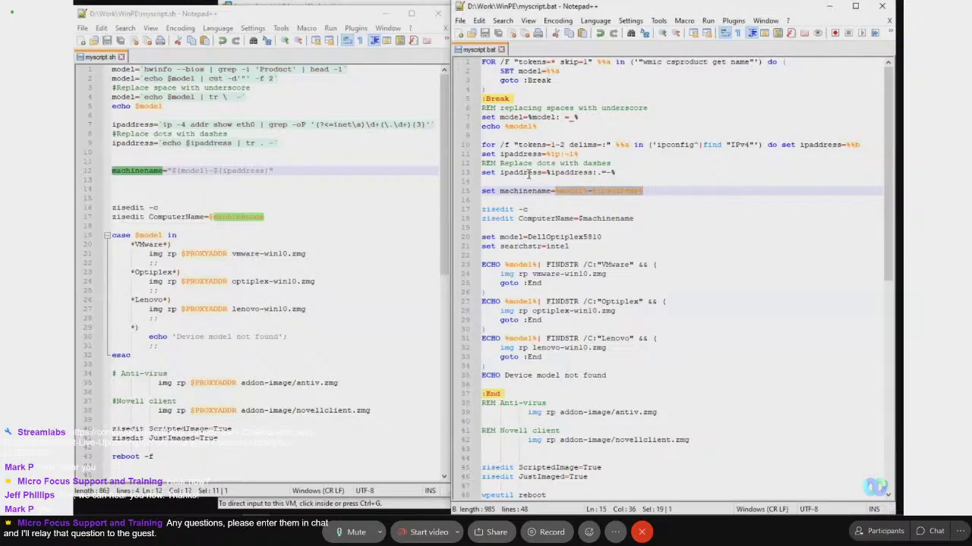
left_click_drag(112, 207, 266, 216)
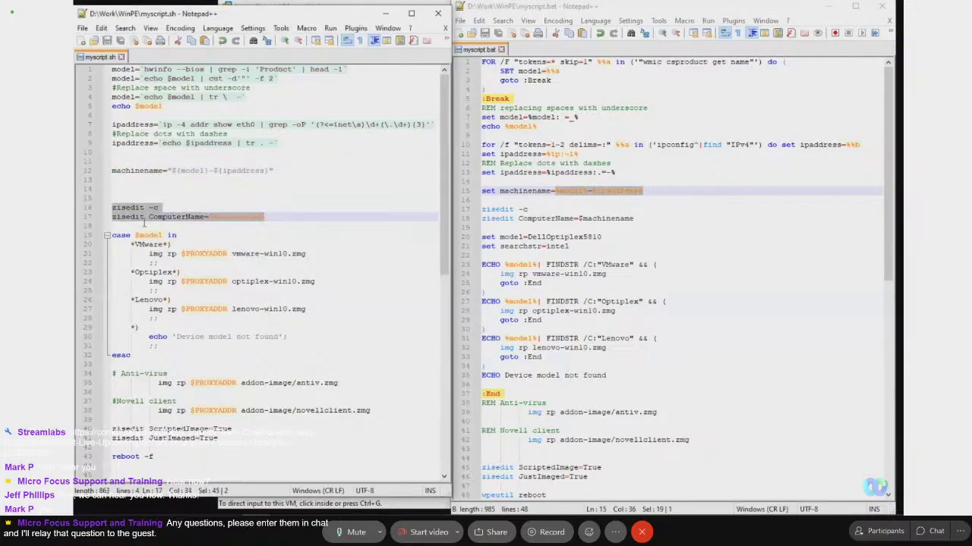
left_click_drag(482, 209, 643, 220)
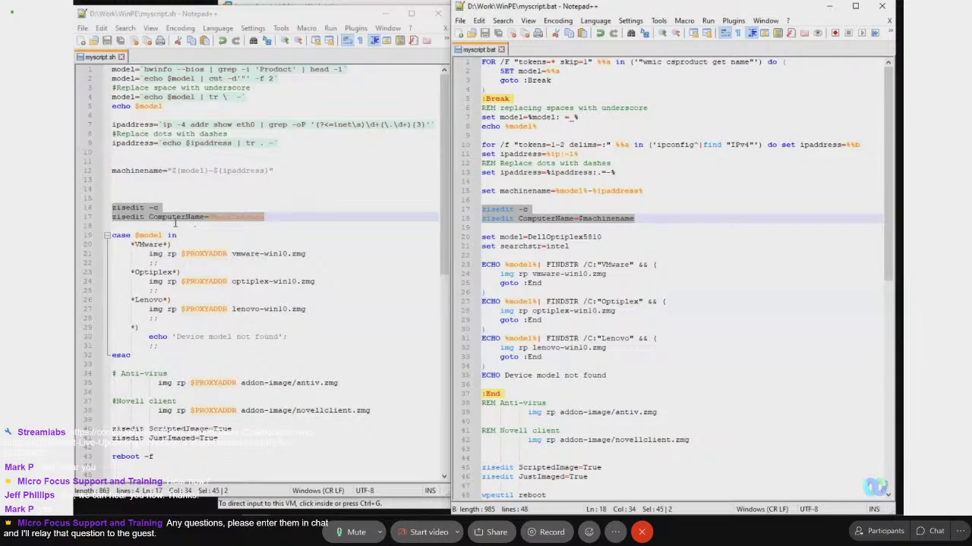
Change $machinename to %machinename% in the zisedit ComputerName line of myscript.bat.
left_click(580, 219)
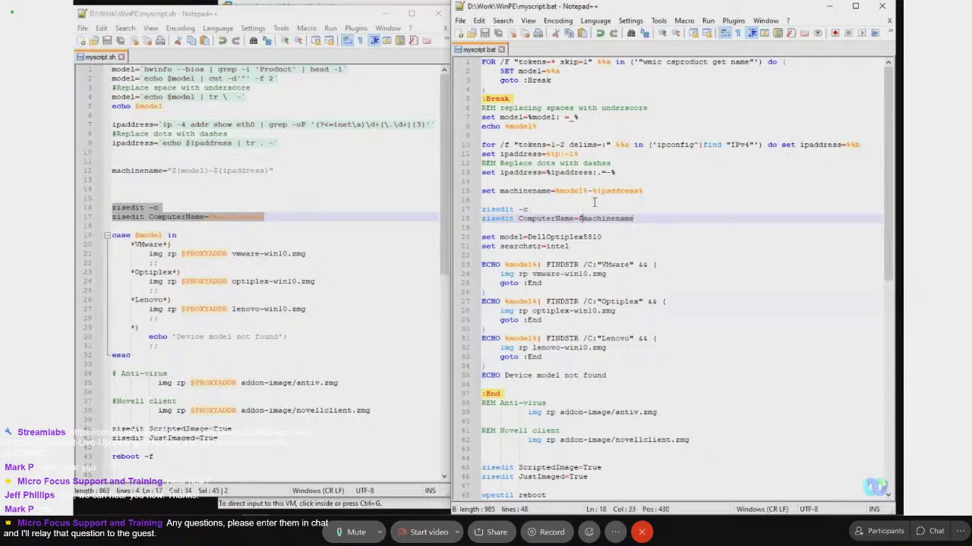
key("Delete")
type("%")
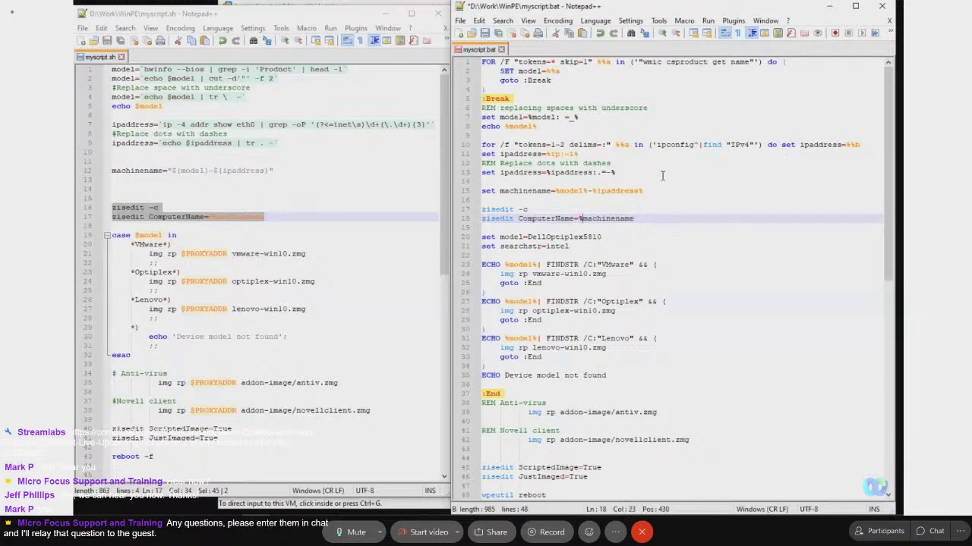
key("End")
key("Delete")
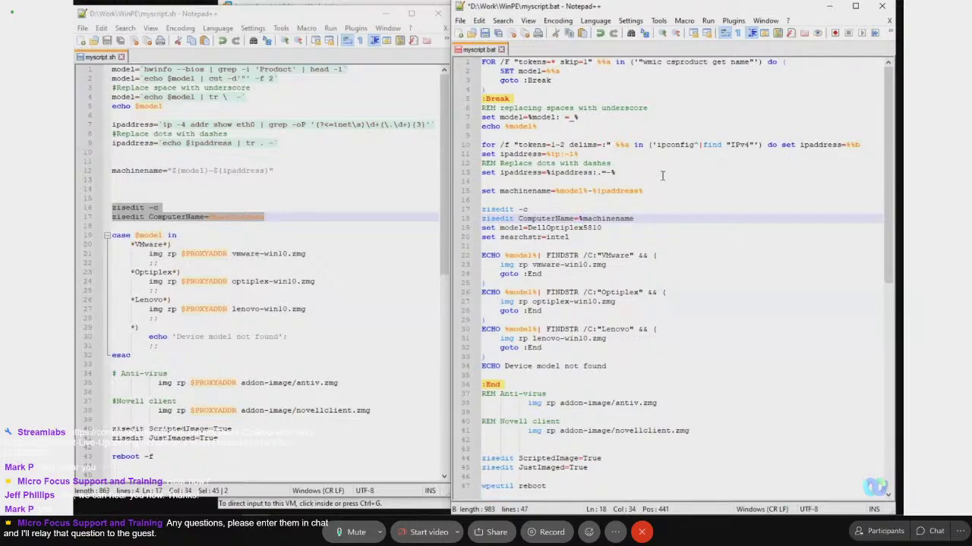
key("Return")
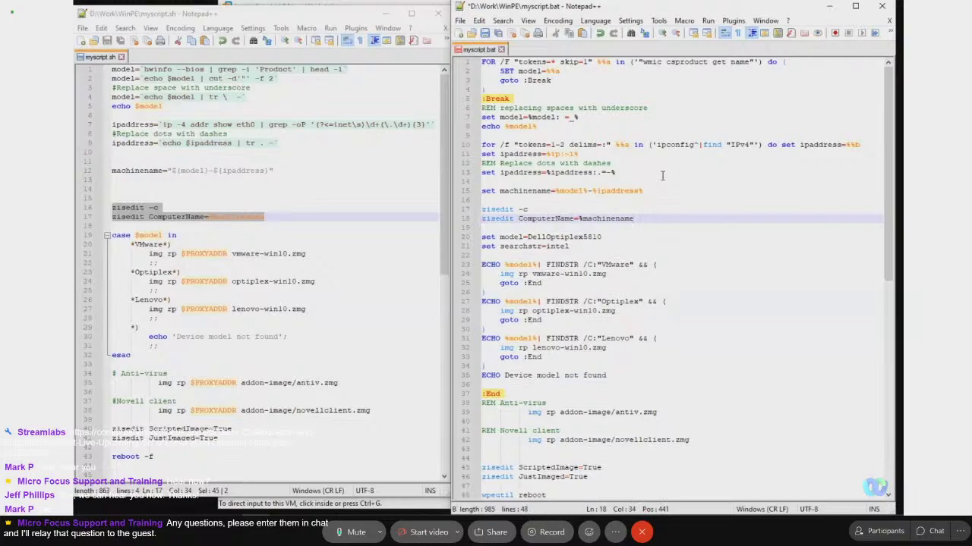
type("%")
left_click(483, 210)
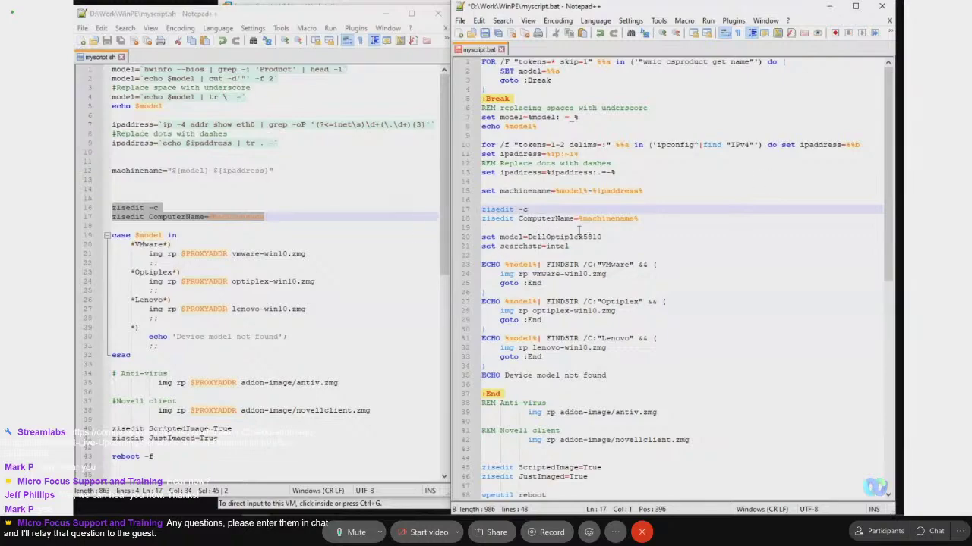
Delete the set model=DellOptiplex5810 and set searchstr=intel lines and the blank line after them from myscript.bat.
left_click(508, 238)
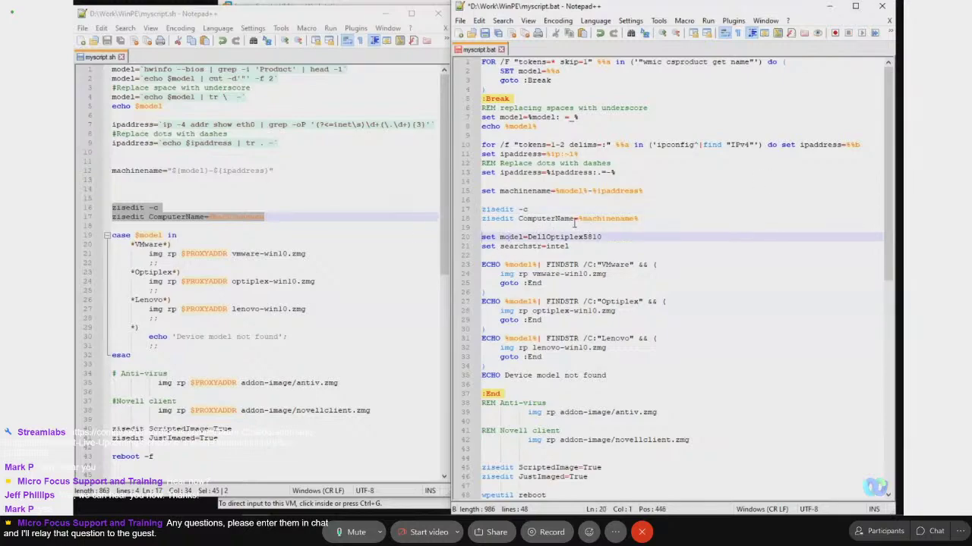
key("shift+Down")
key("shift+Down")
key("Delete")
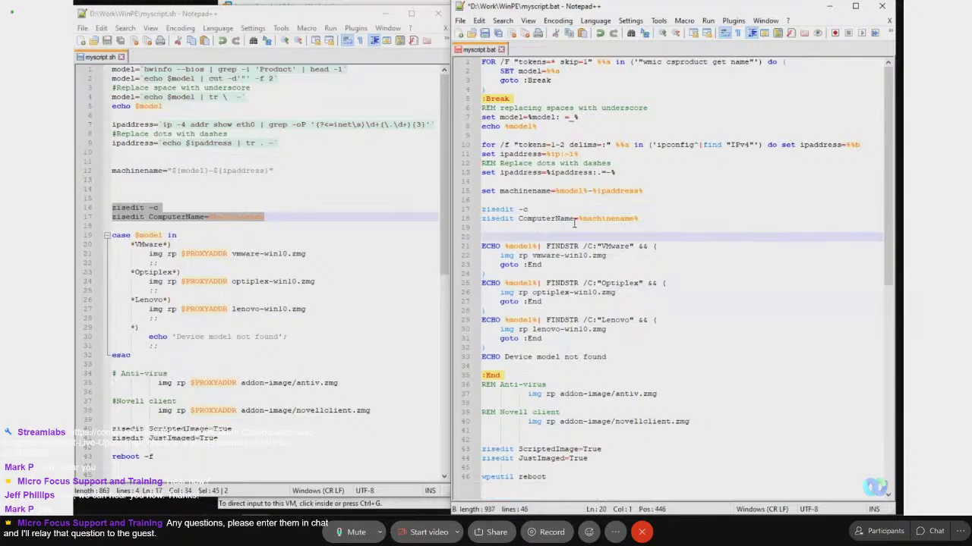
key("Delete")
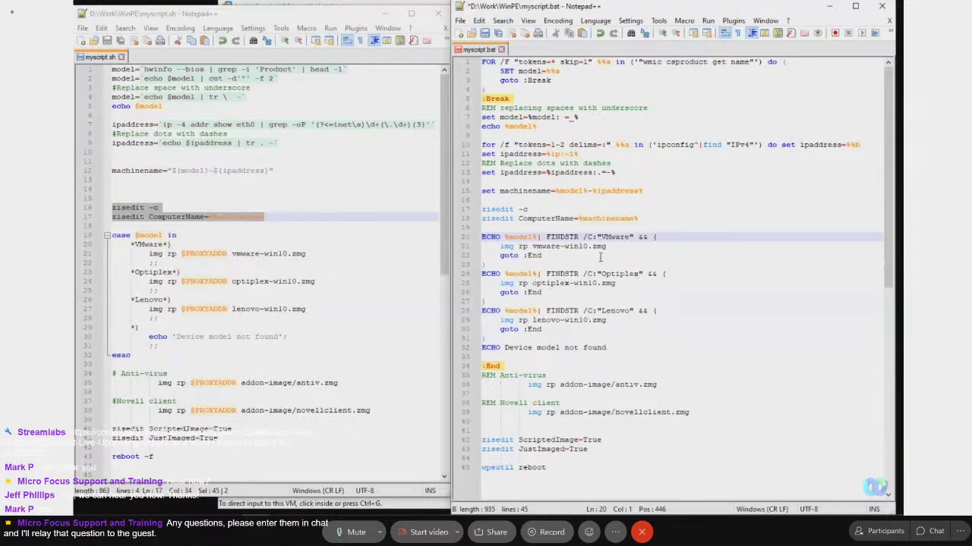
Compare the VMware img rp restore line in both scripts, focusing on the $PROXYADDR argument in myscript.sh.
left_click_drag(501, 247, 606, 247)
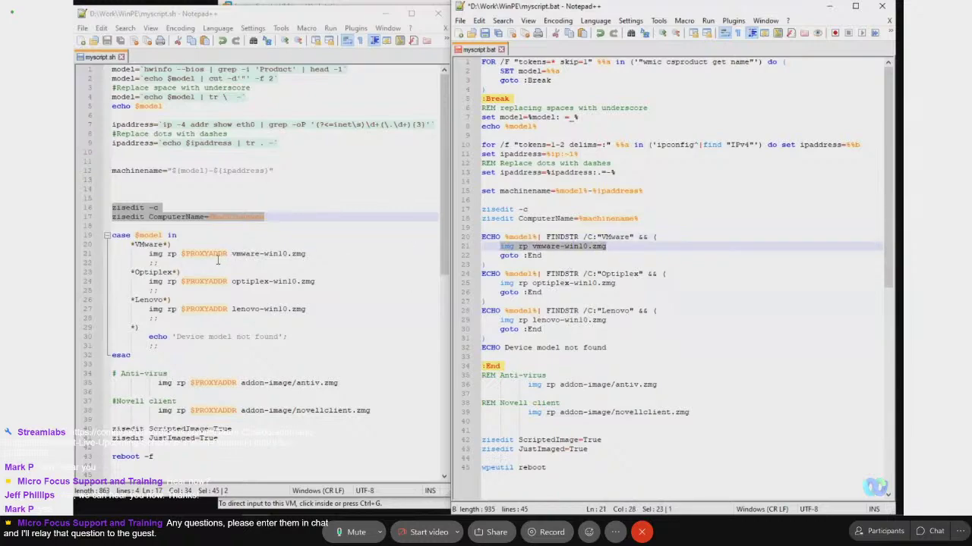
left_click_drag(150, 254, 305, 257)
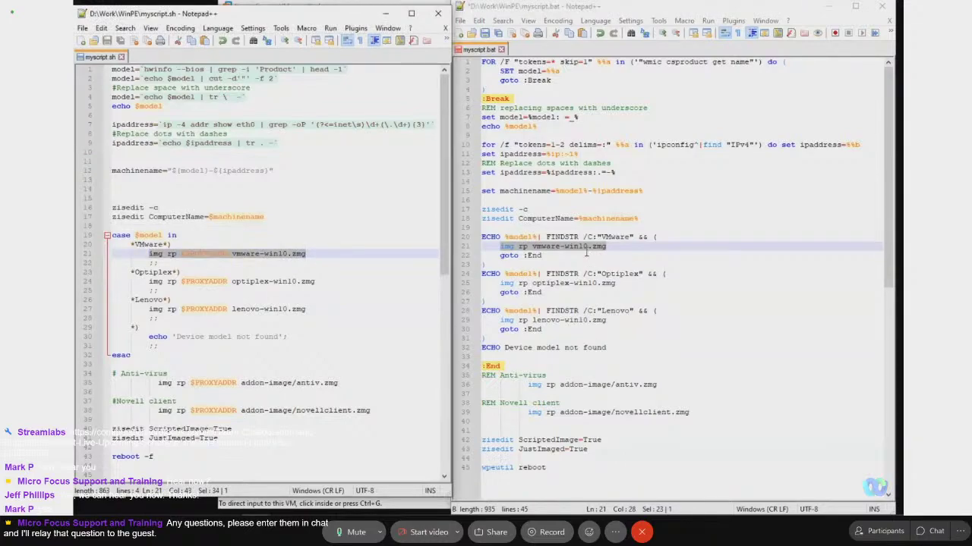
left_click(204, 253)
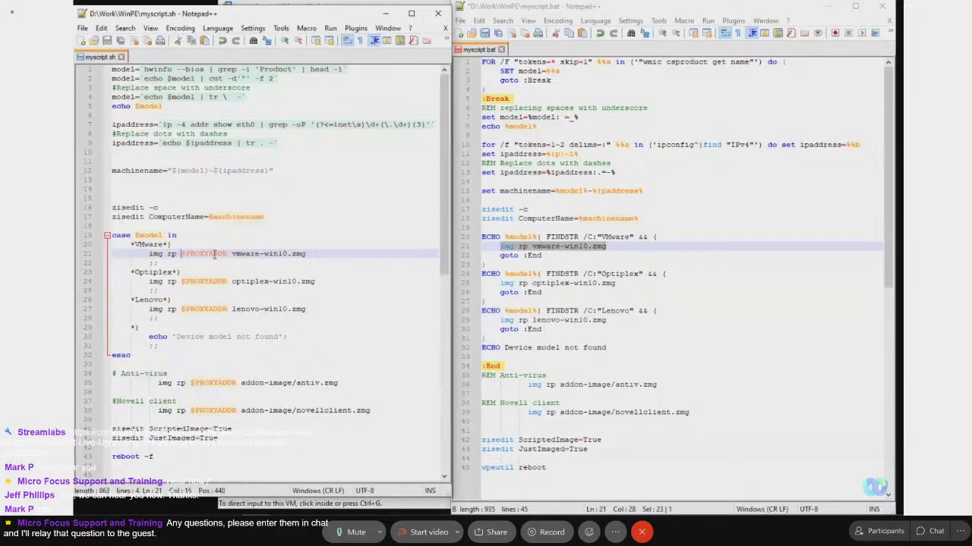
left_click_drag(181, 253, 231, 253)
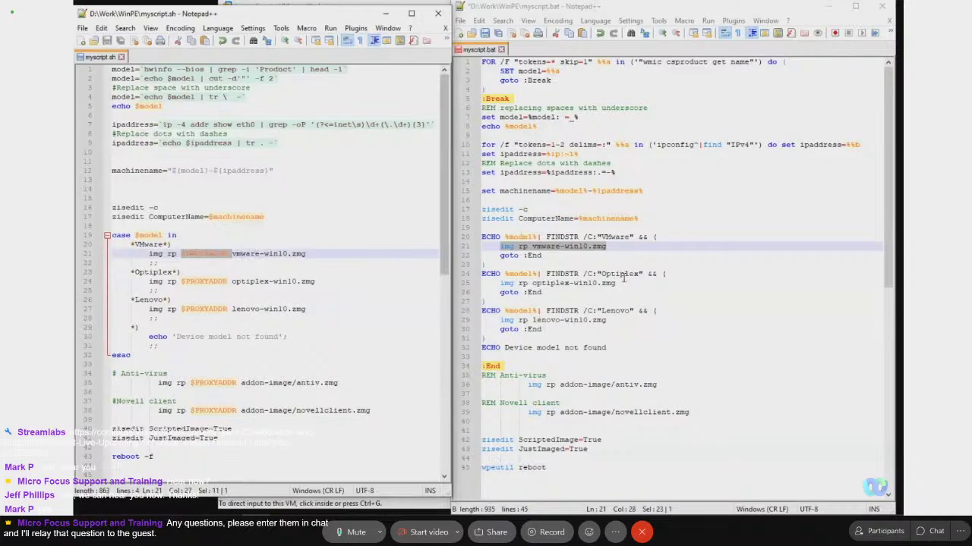
scroll(622, 269, "down", 2)
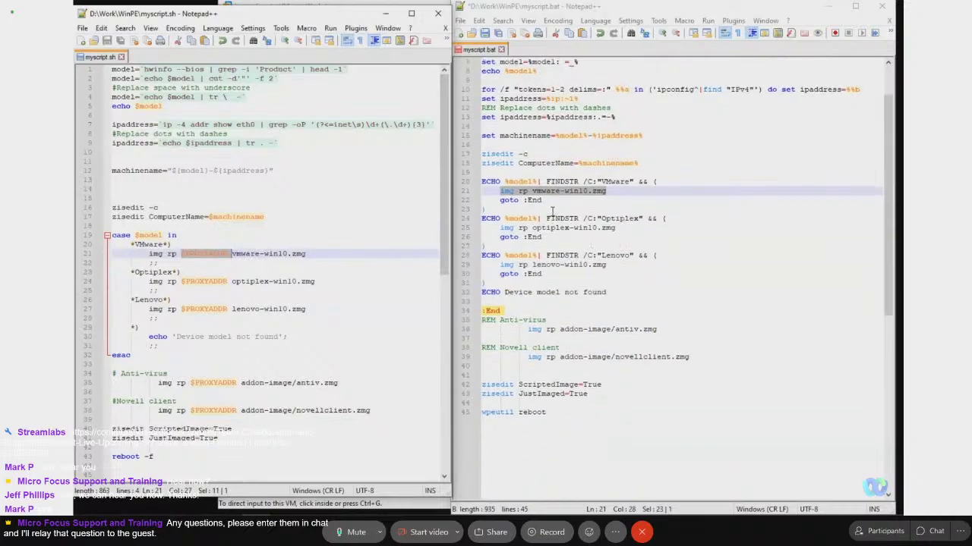
Compare the add-on image lines, the ScriptedImage and JustImaged settings, and the reboot commands of both scripts.
scroll(274, 251, "down", 2)
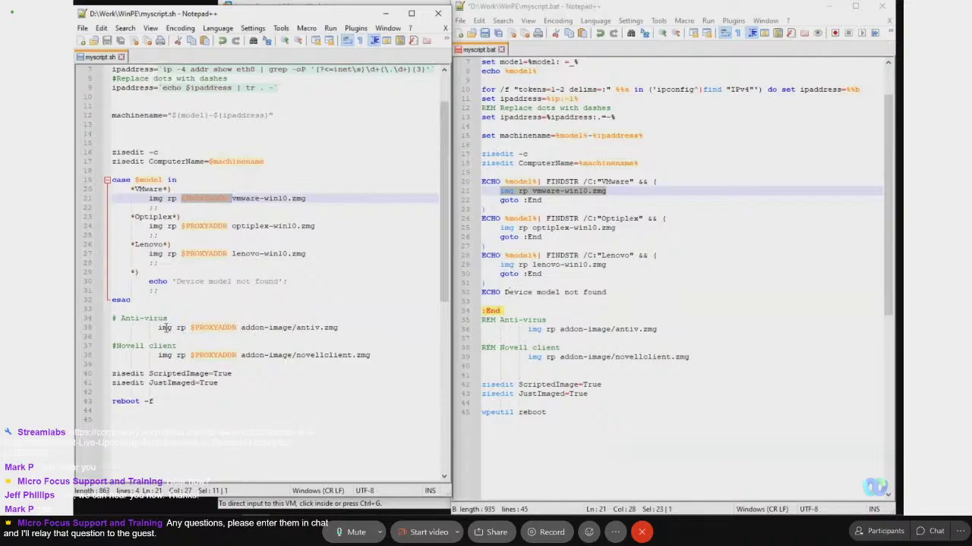
left_click_drag(161, 327, 338, 328)
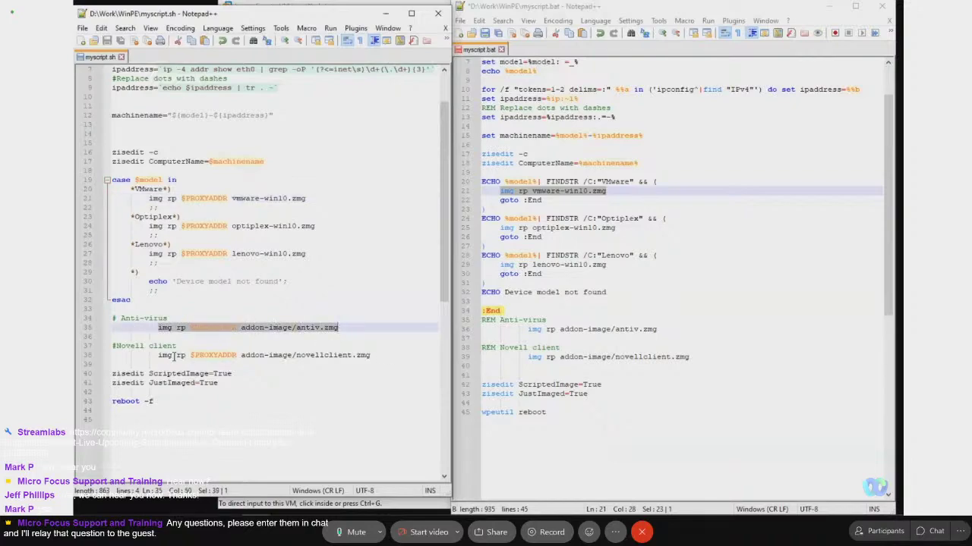
left_click_drag(161, 356, 370, 356)
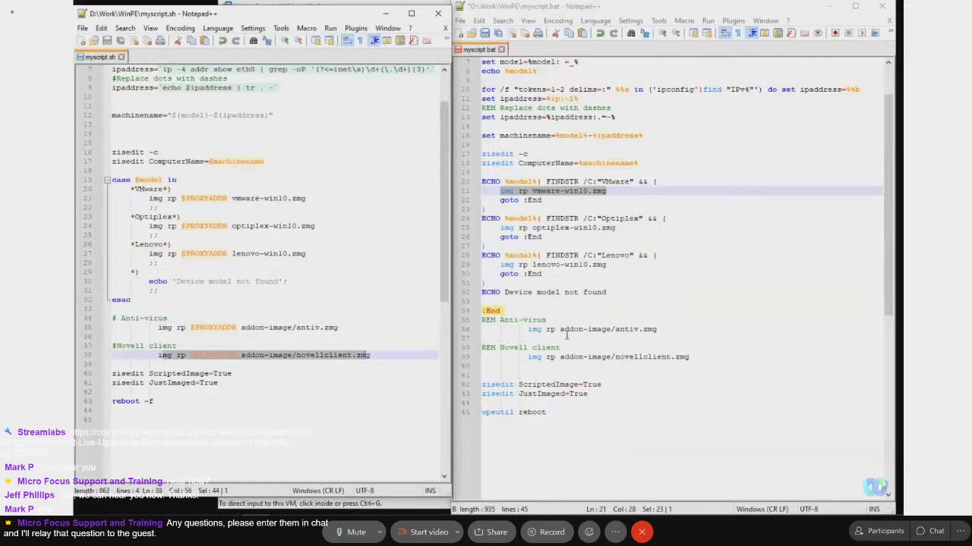
left_click(116, 373)
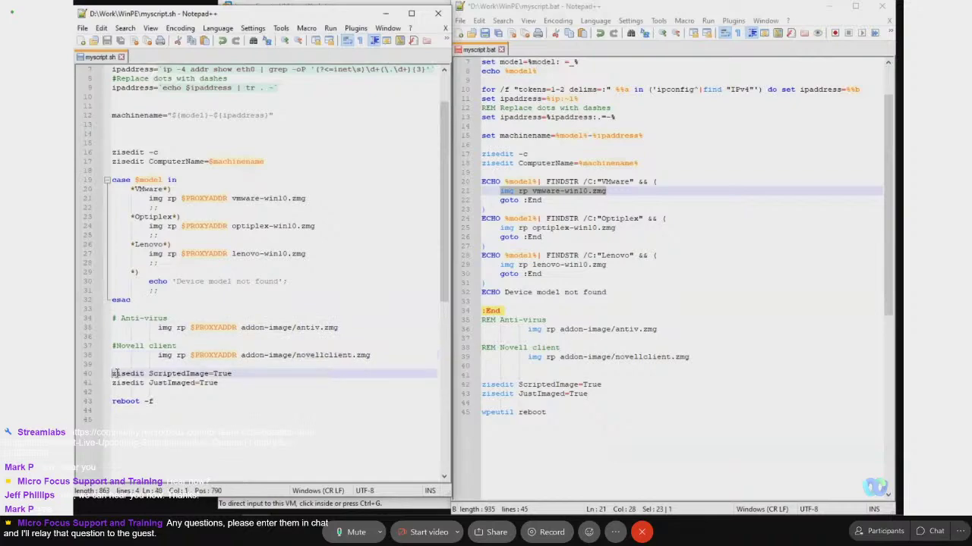
left_click_drag(114, 373, 258, 381)
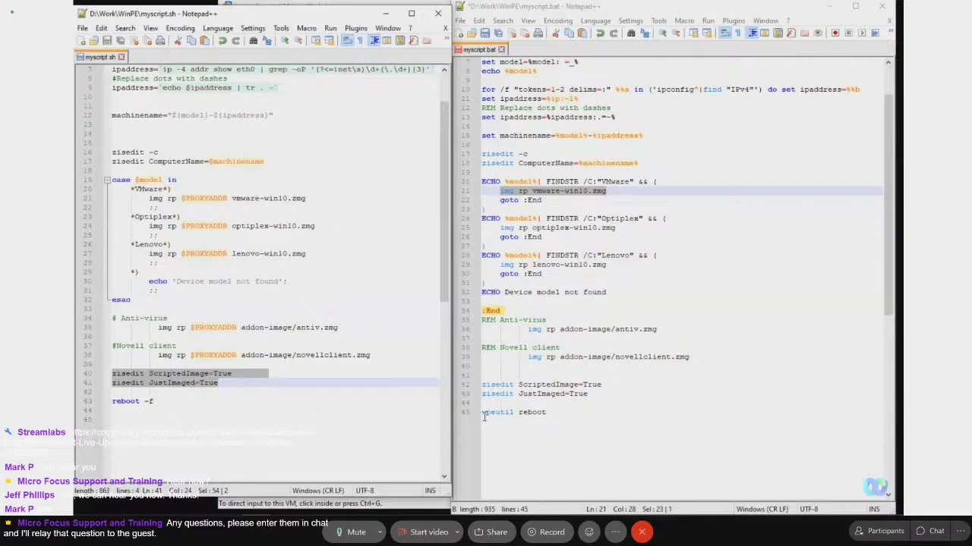
left_click_drag(482, 414, 552, 419)
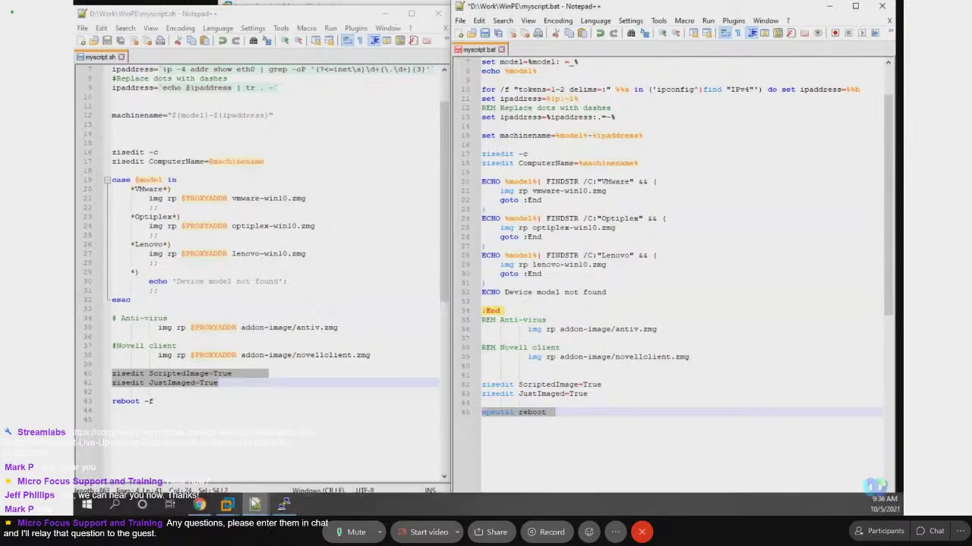
Switch to ZENworks Control Center in Chrome and open the Bundles list.
mouse_move(227, 505)
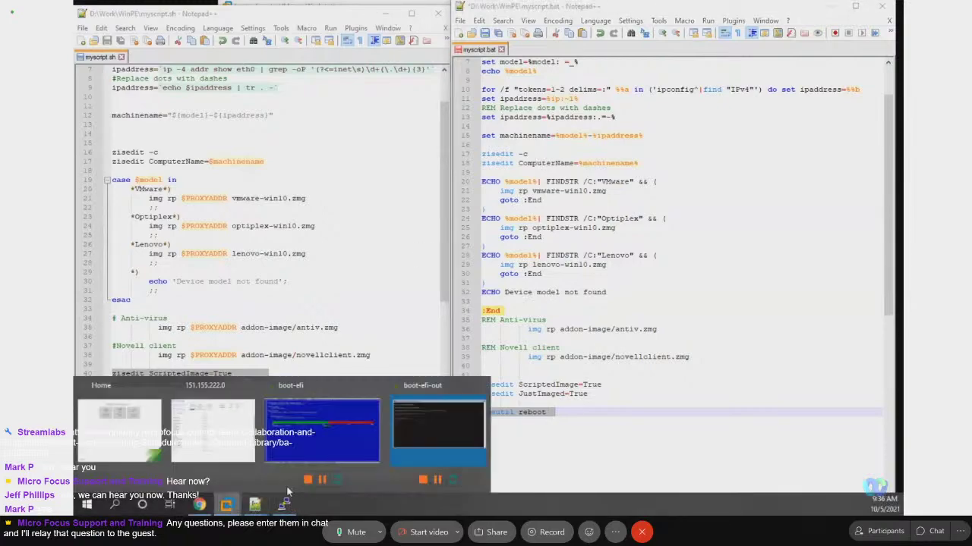
left_click(210, 421)
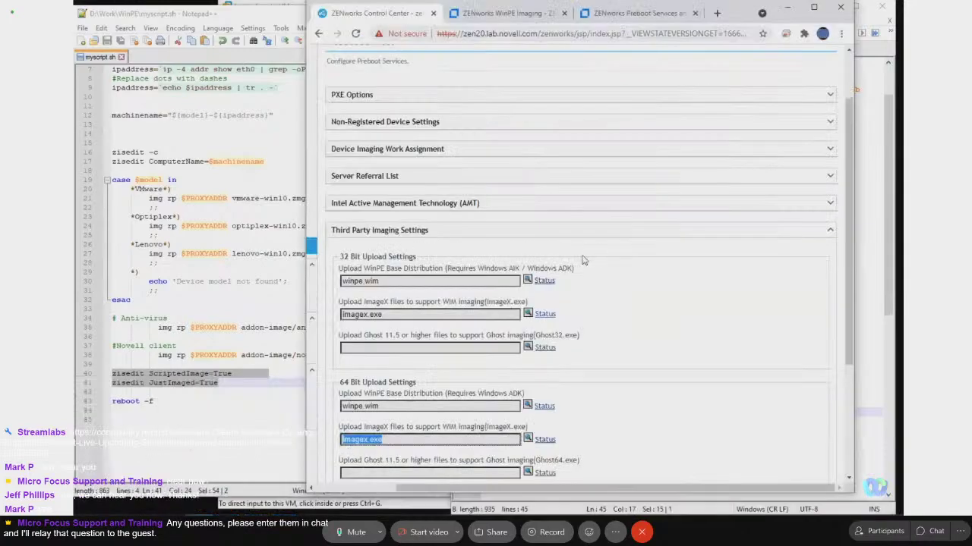
scroll(581, 260, "up", 2)
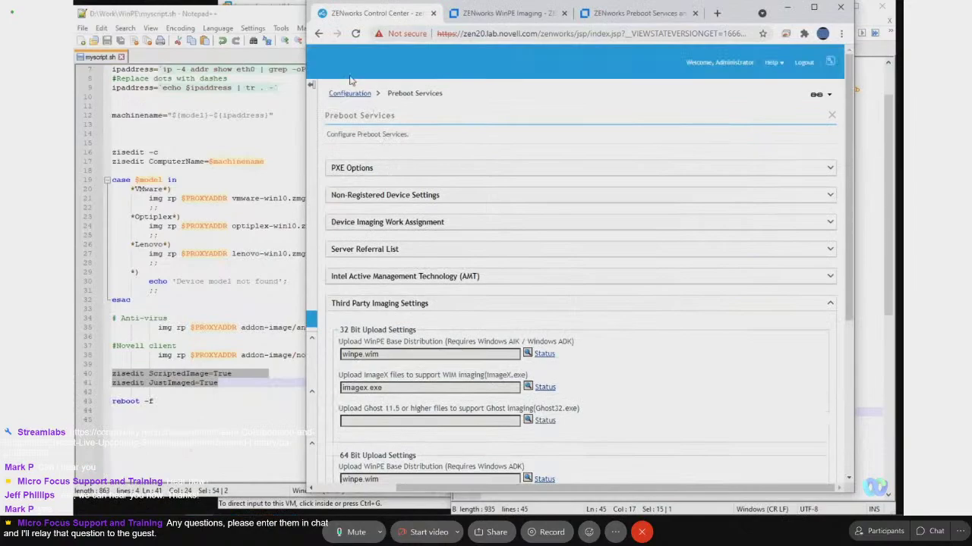
left_click(311, 85)
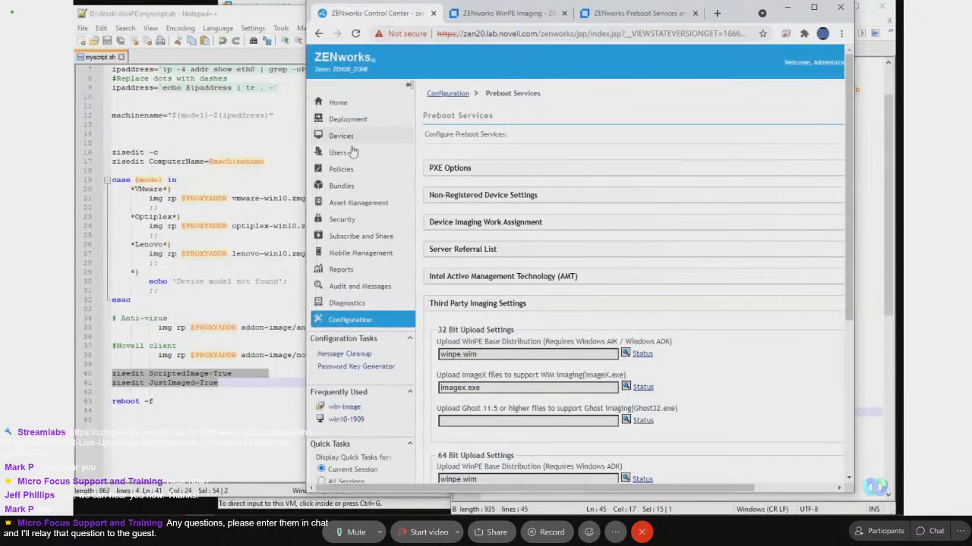
left_click(343, 170)
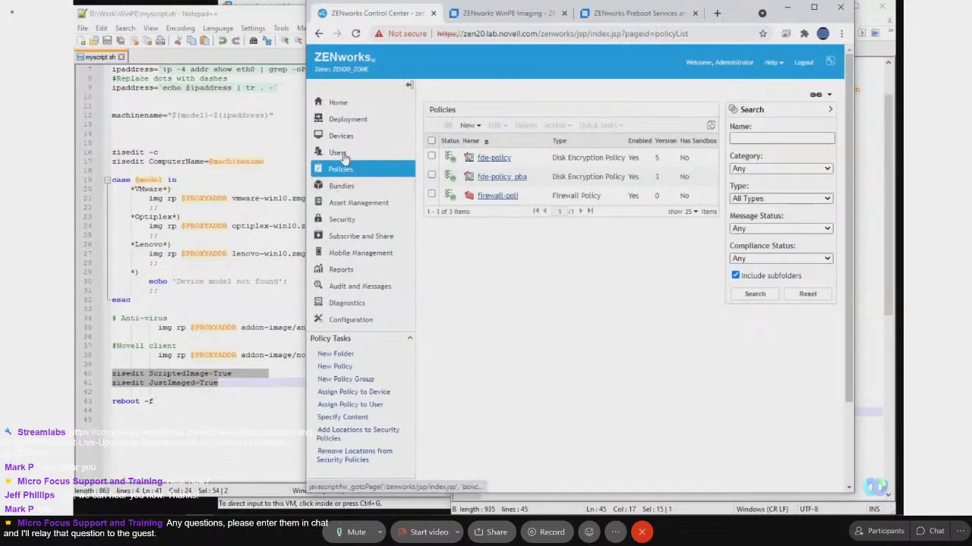
left_click(347, 186)
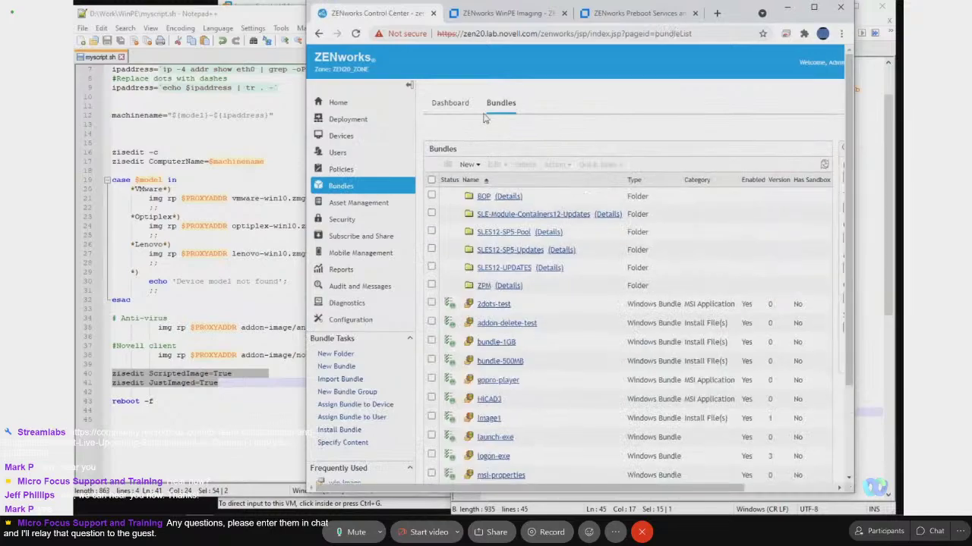
Start a new Preboot Bundle with WinPE Imaging Script as its category and proceed to its details.
left_click(466, 167)
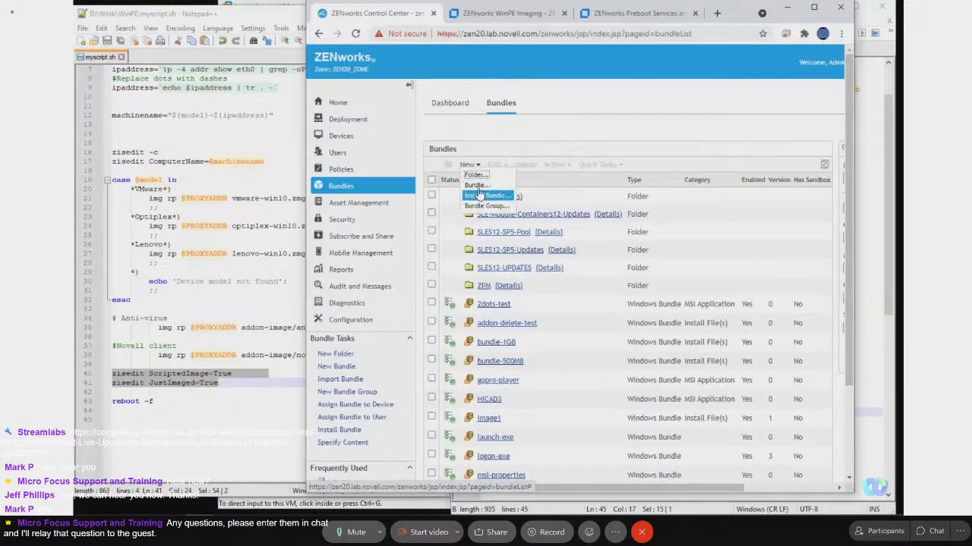
left_click(478, 190)
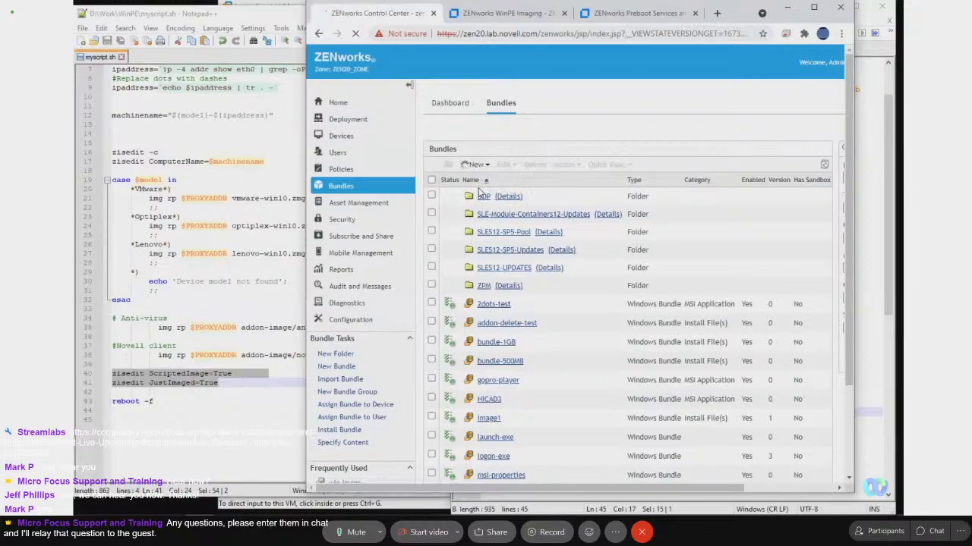
left_click(454, 227)
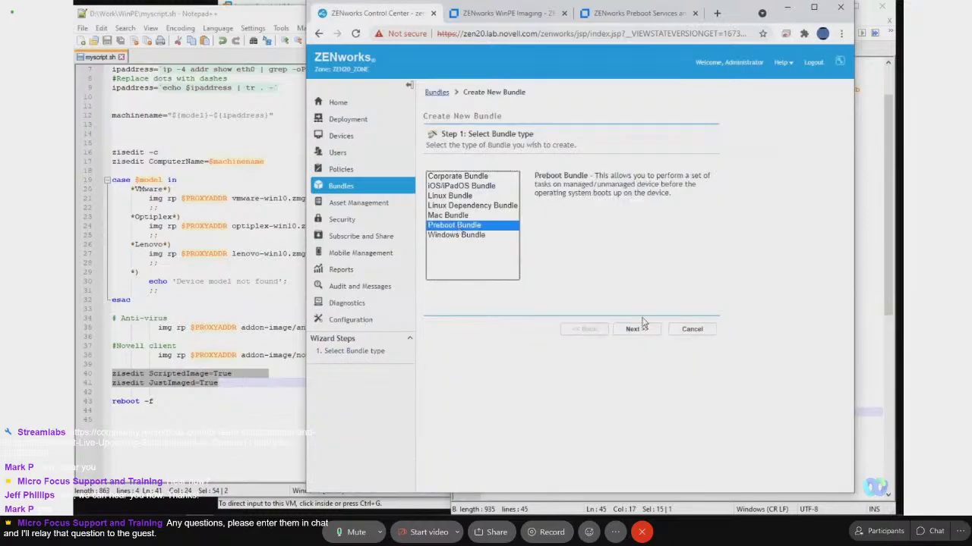
left_click(642, 329)
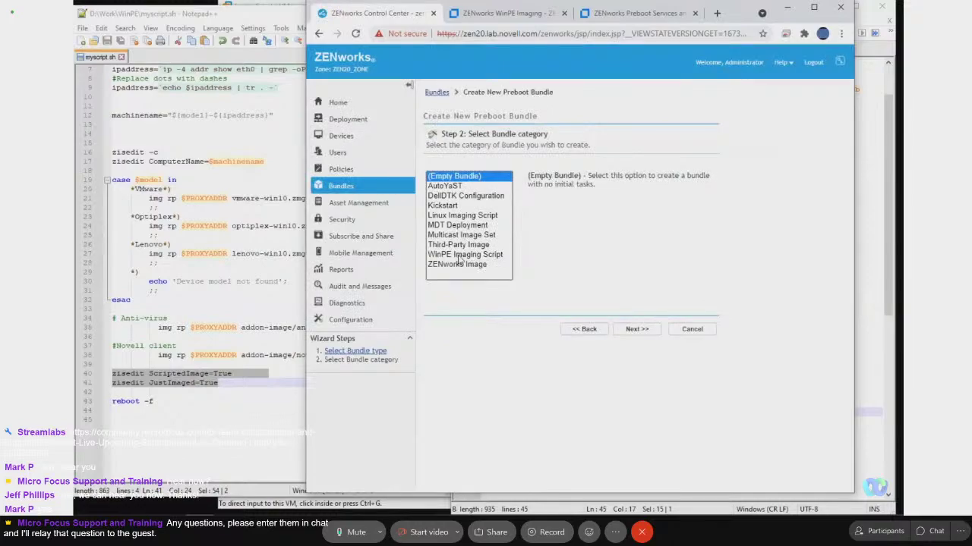
left_click(462, 256)
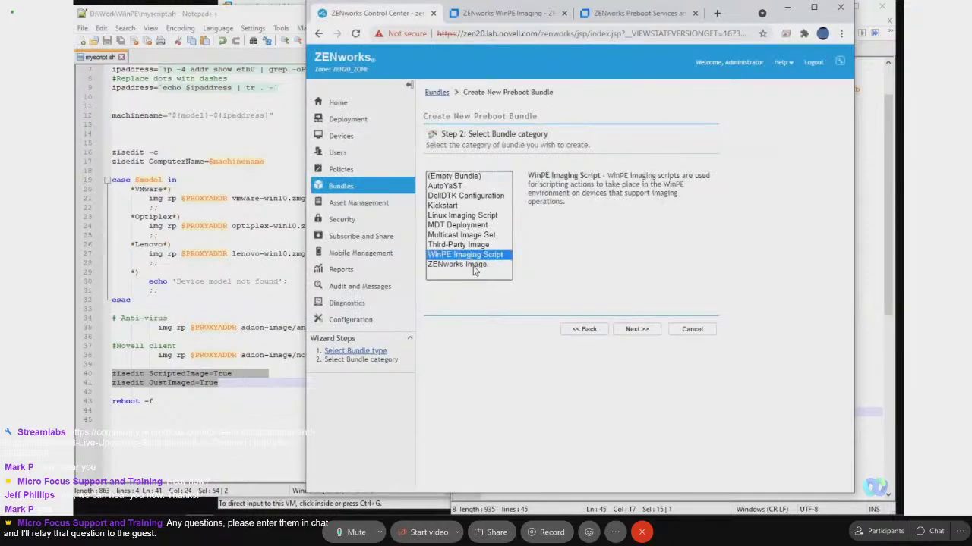
left_click(462, 217)
left_click(464, 256)
left_click(637, 330)
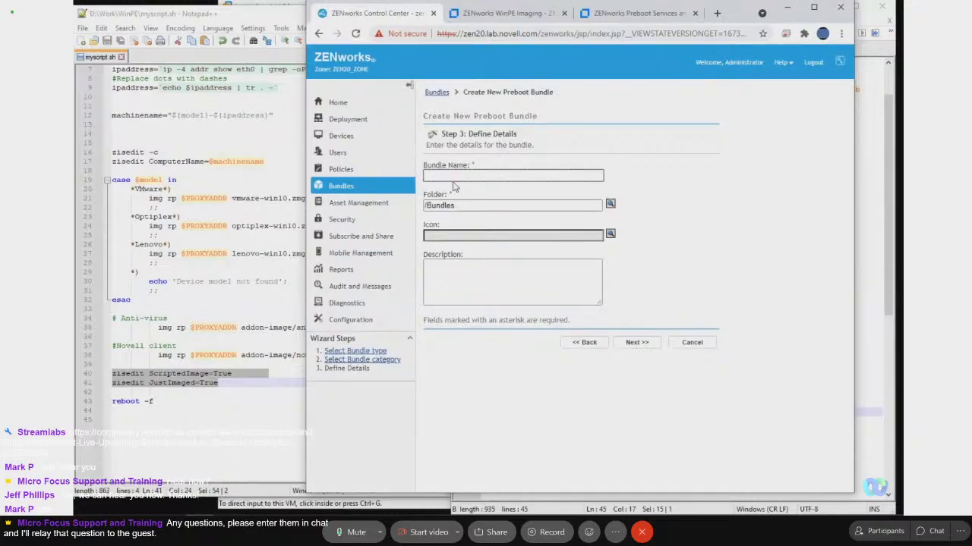
Name the bundle winpe-script-test, proceed to the imaging script step, and keep Batch as the script type.
left_click(455, 176)
type("winpe-script-test")
left_click(636, 342)
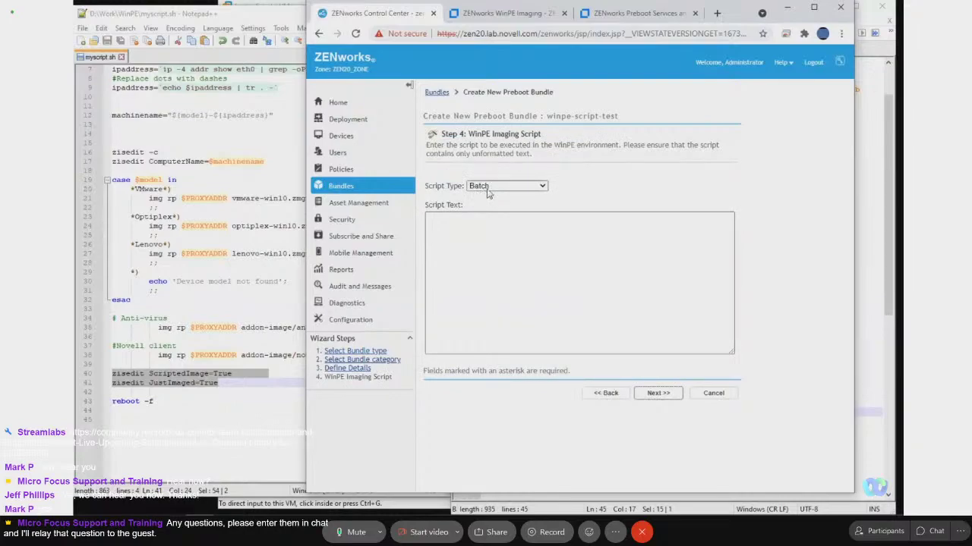
left_click(527, 190)
left_click(527, 195)
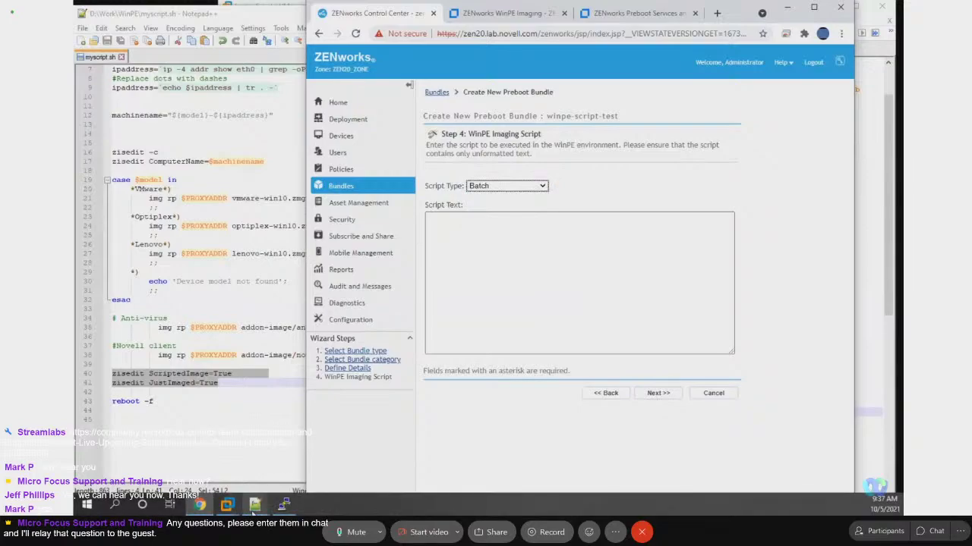
Copy the entire myscript.bat script from Notepad++ into the bundle's WinPE imaging script text in Chrome.
mouse_move(256, 504)
left_click(291, 469)
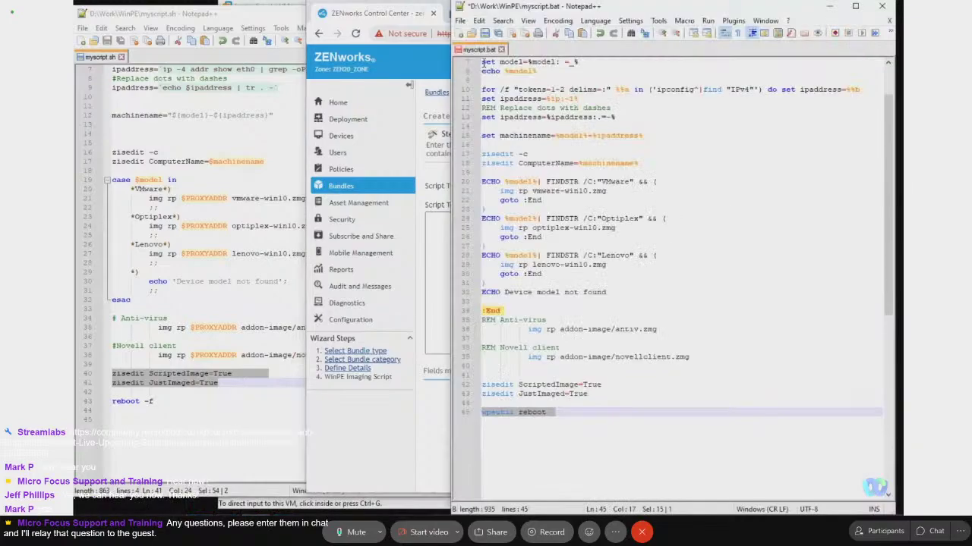
scroll(514, 87, "up", 2)
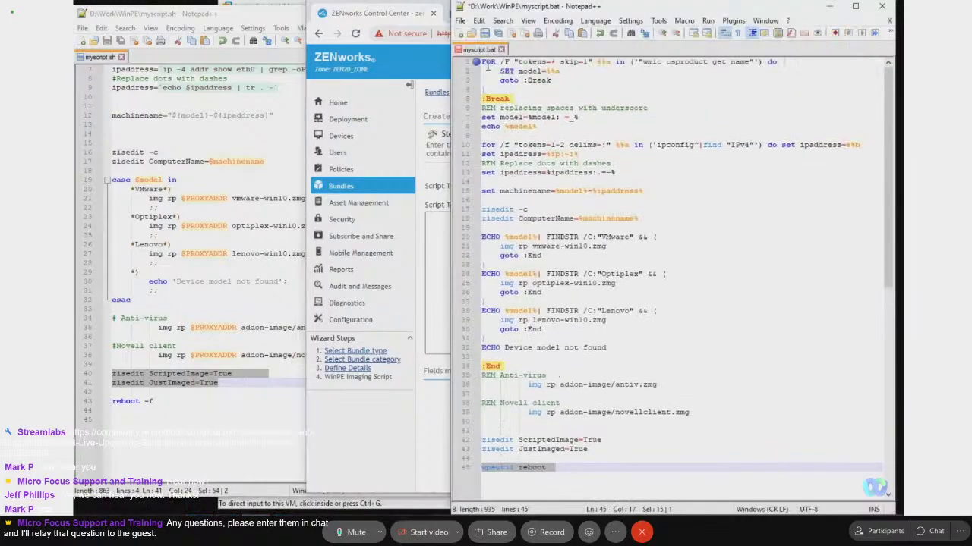
left_click(500, 71)
key("ctrl+a")
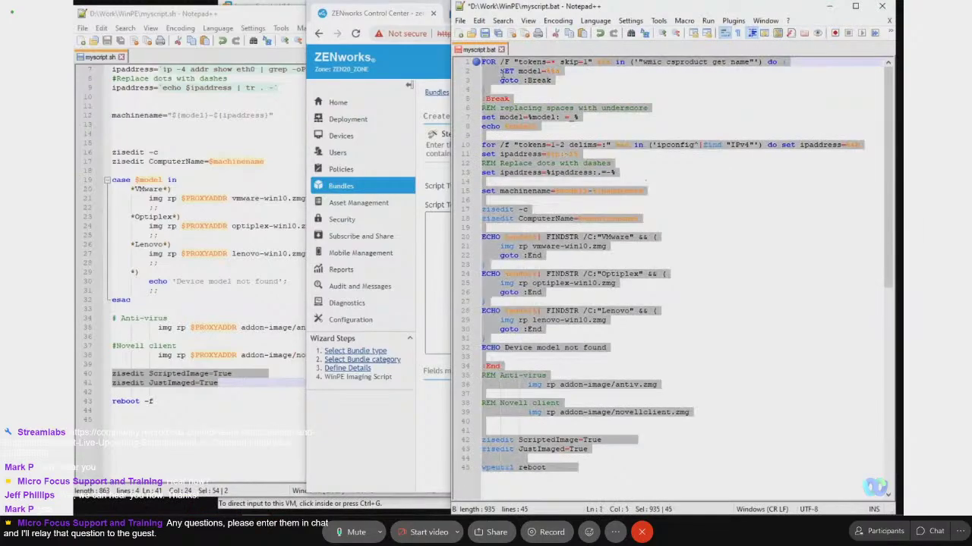
left_click(437, 237)
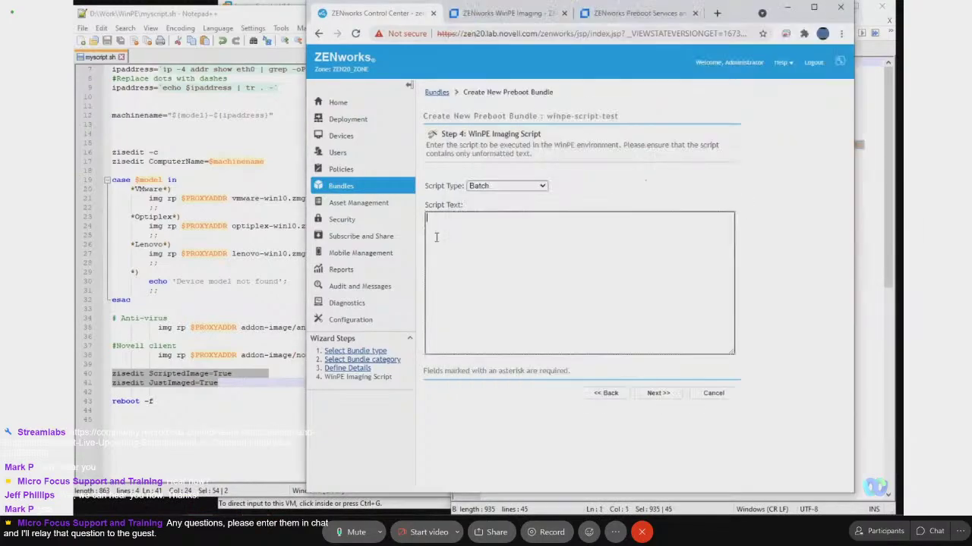
key("ctrl+v")
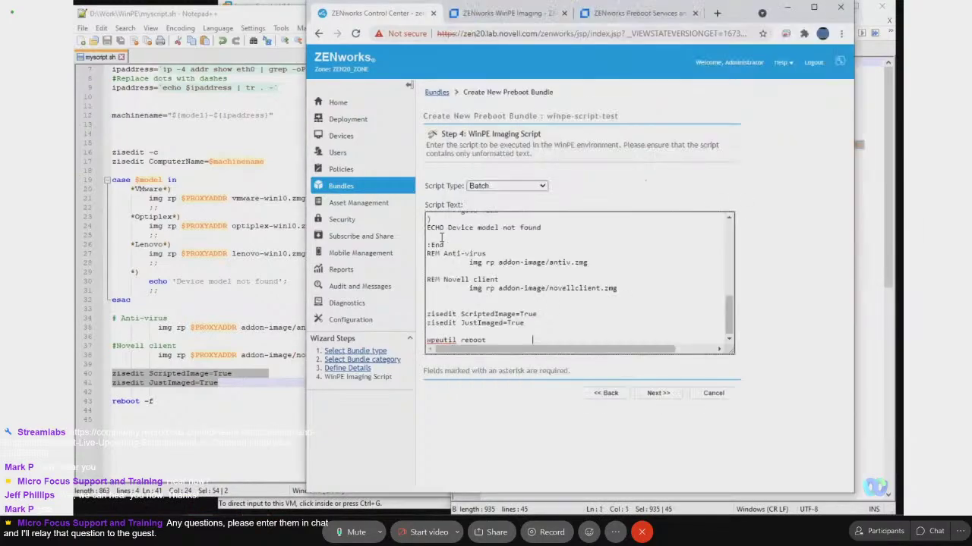
Proceed to the summary, disable Create as Sandbox, enable Define Additional Properties, and finish creating the bundle.
left_click(658, 395)
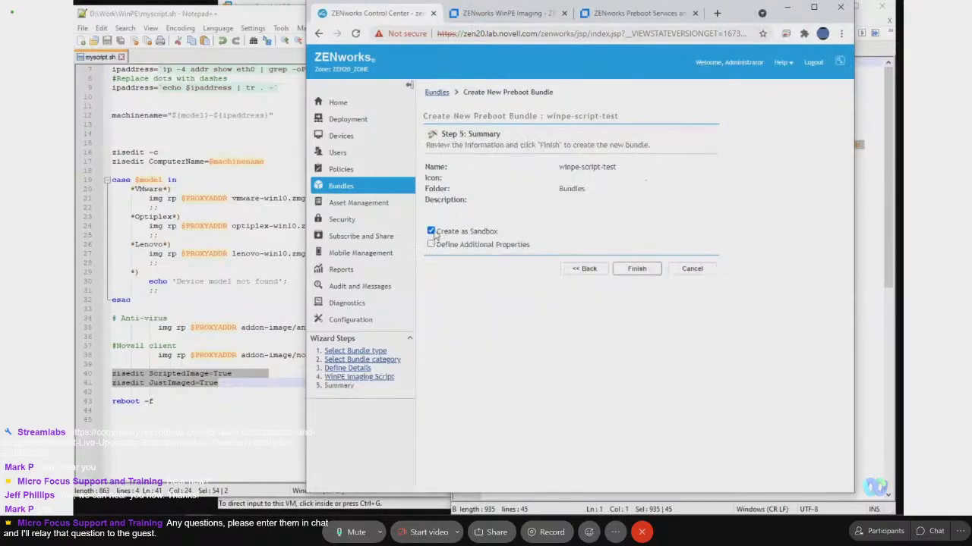
left_click(432, 232)
left_click(431, 246)
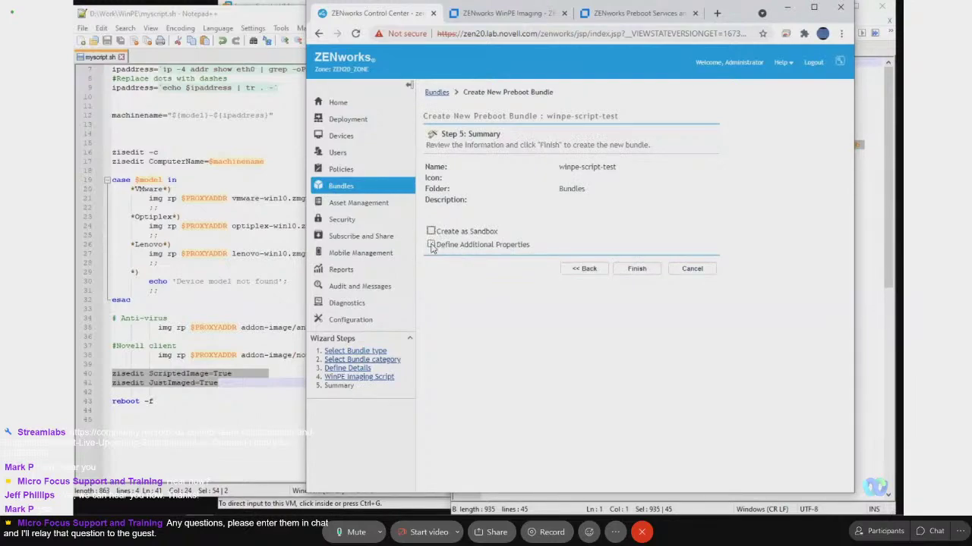
left_click(637, 269)
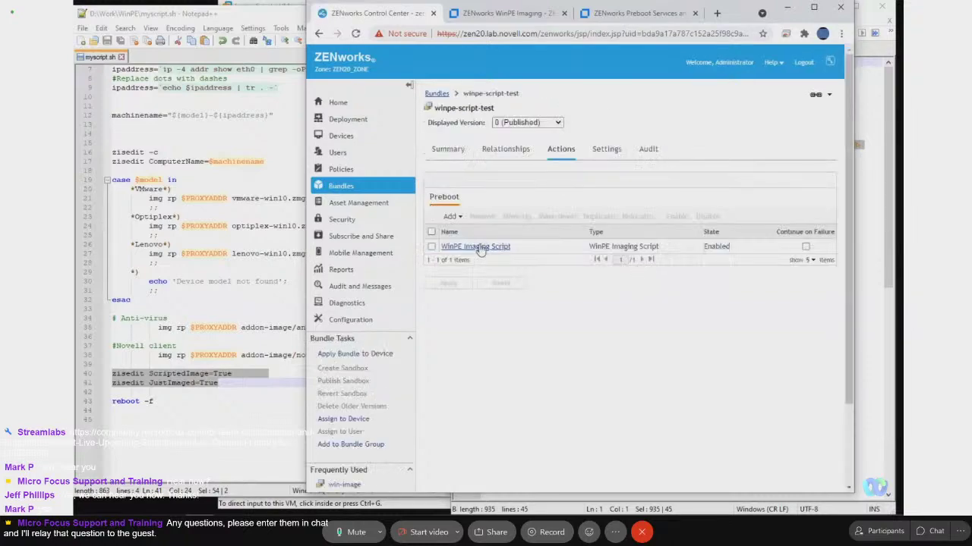
Inspect the script types and the PowerShell Script requirement in the bundle's WinPE Imaging Script action, then discard the changes.
left_click(478, 247)
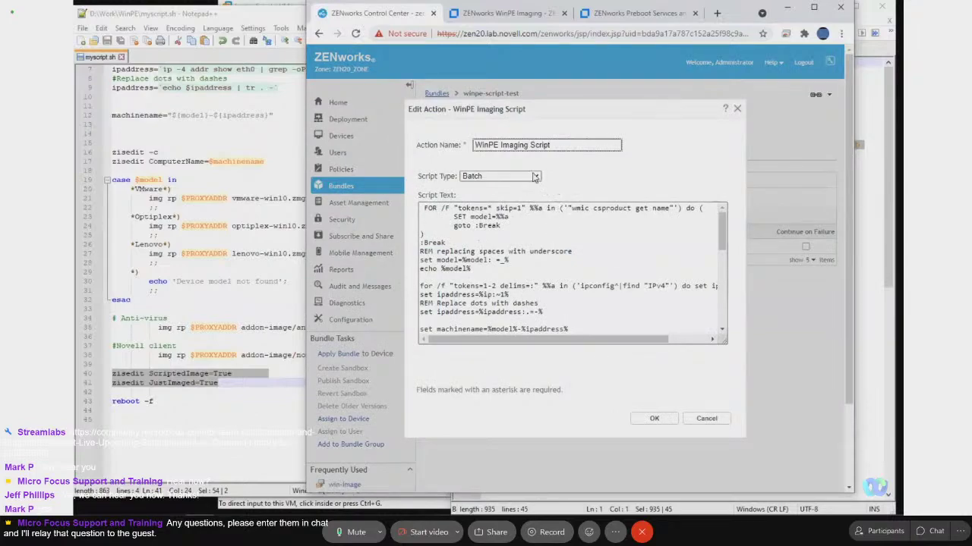
left_click(536, 177)
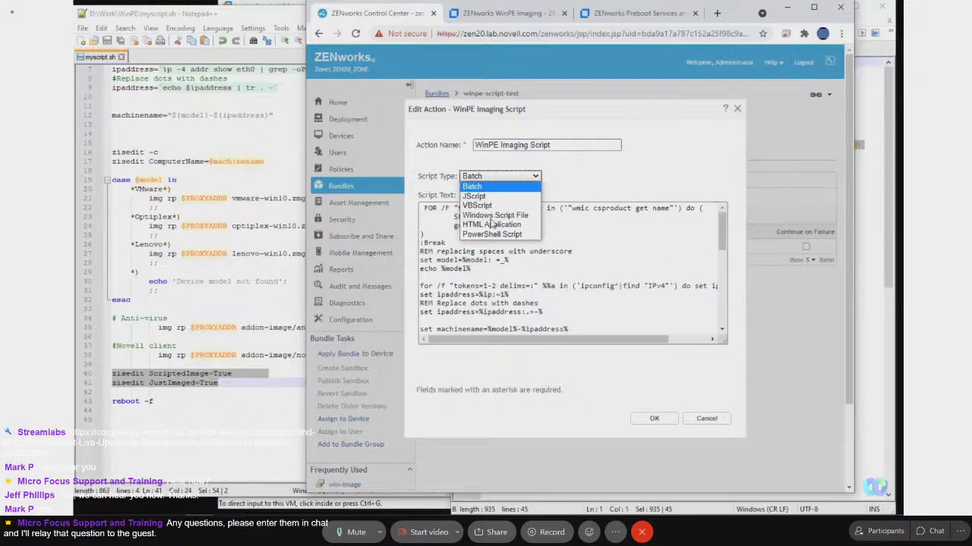
left_click(489, 235)
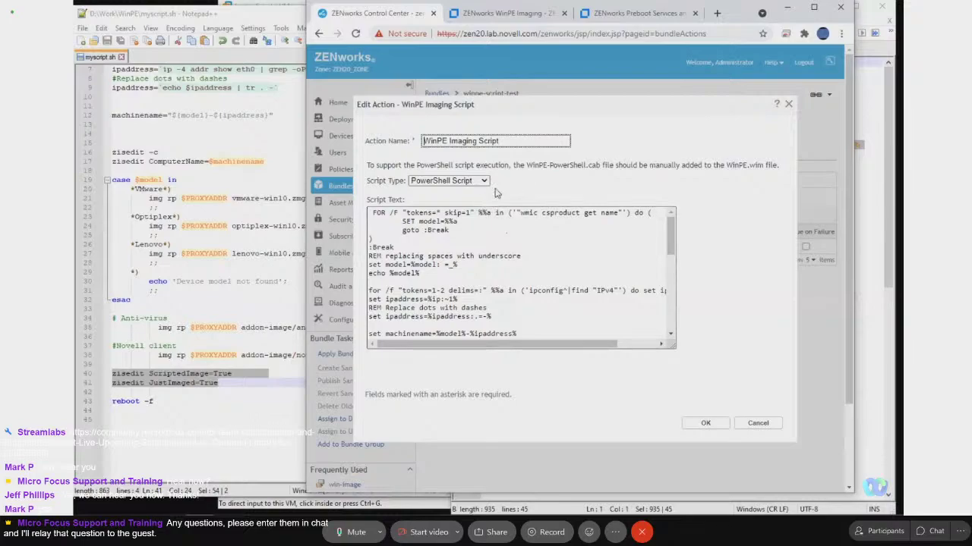
left_click(671, 238)
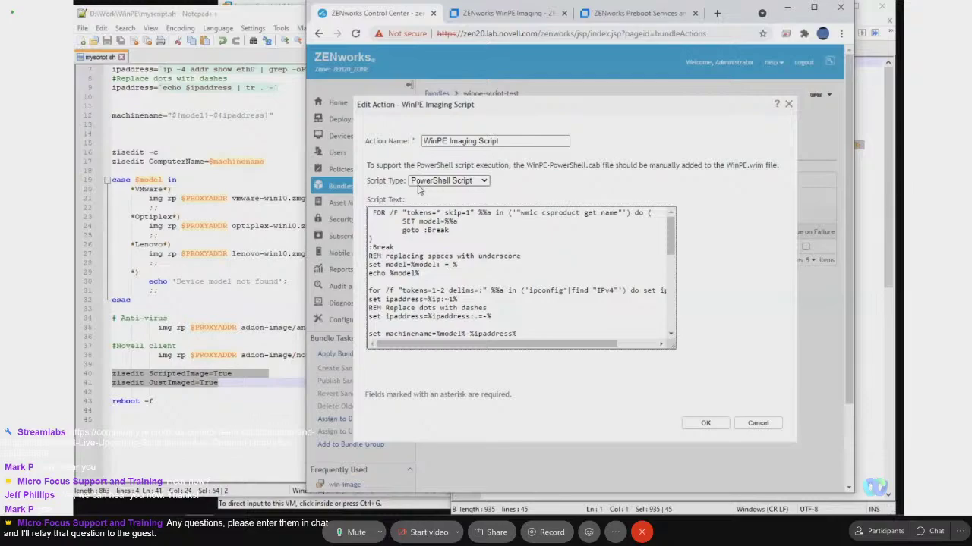
left_click(763, 424)
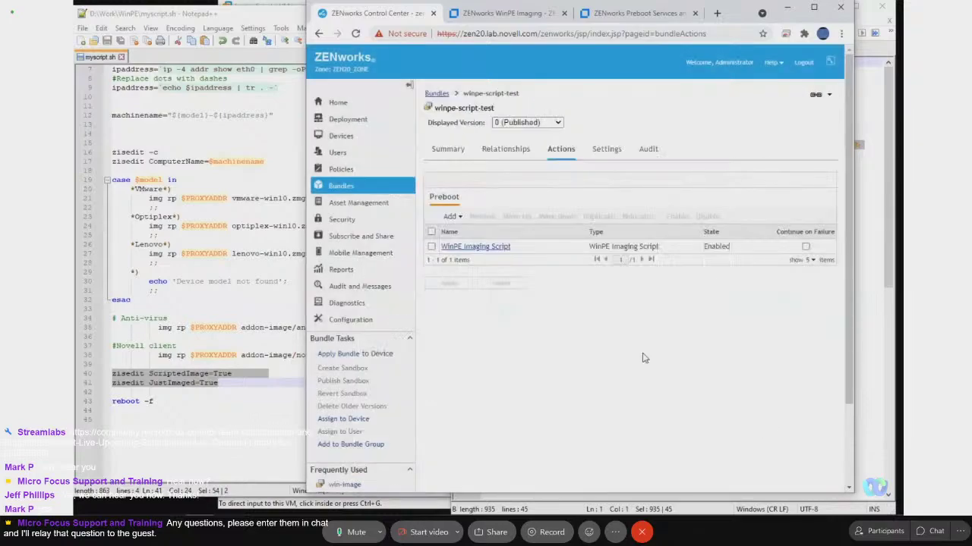
Open the zone's Preboot Services configuration and examine the winpe.wim upload under Third Party Imaging Settings.
left_click(345, 319)
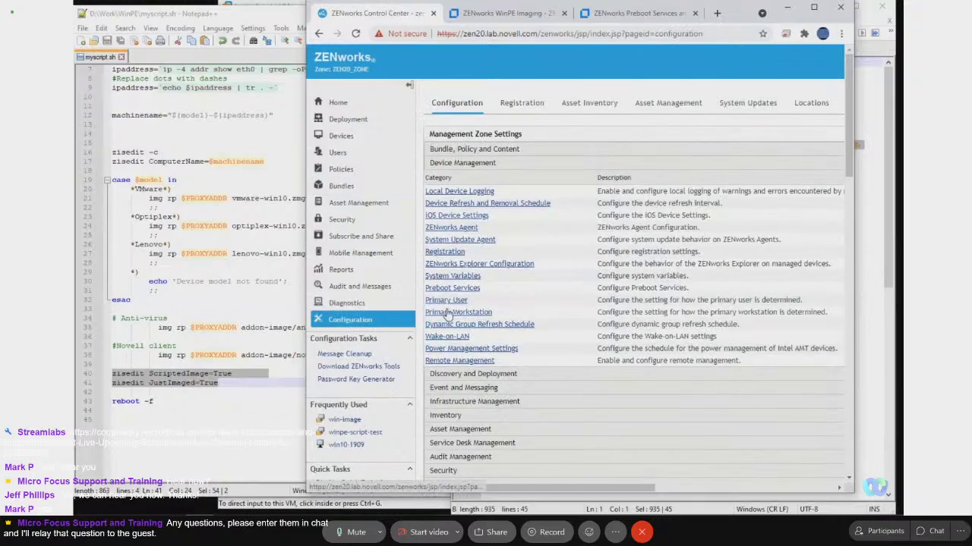
left_click(449, 289)
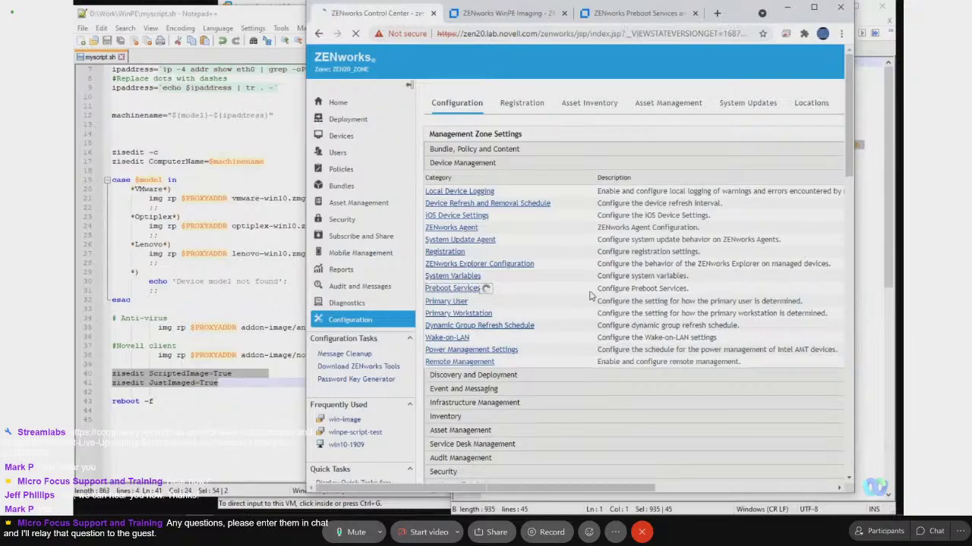
scroll(592, 251, "down", 3)
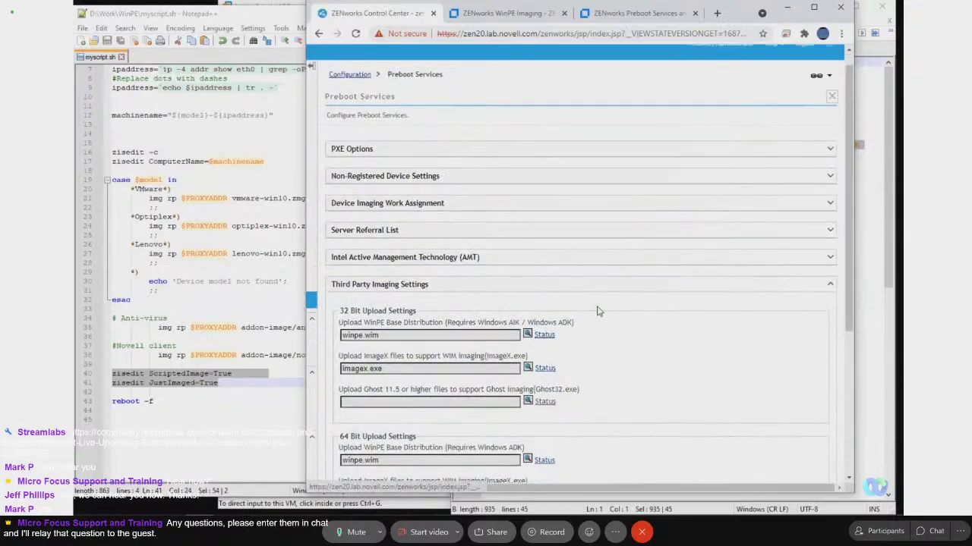
left_click_drag(392, 242, 340, 241)
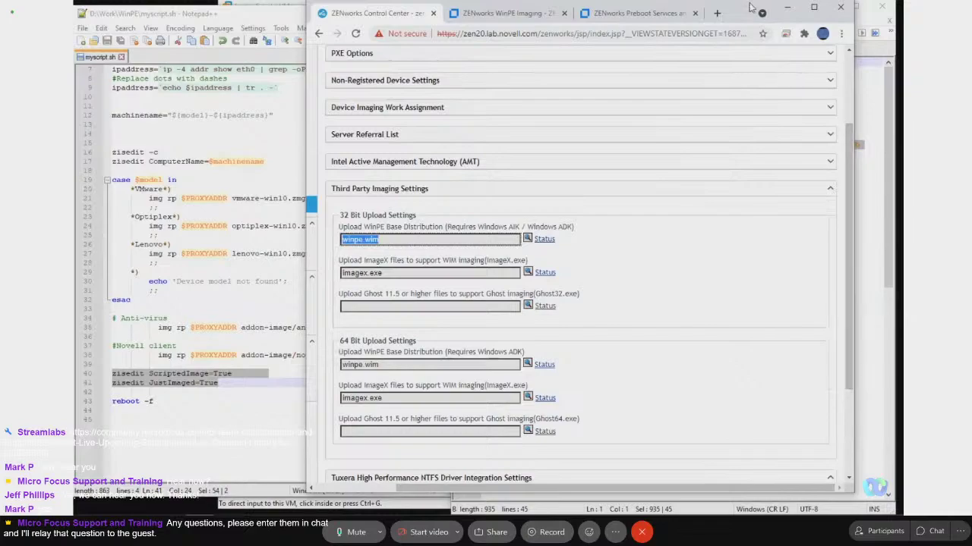
Switch to the ZENworks WinPE Imaging documentation and review the NetFx and PowerShell cab packages required in winpe.wim.
left_click_drag(750, 9, 761, 53)
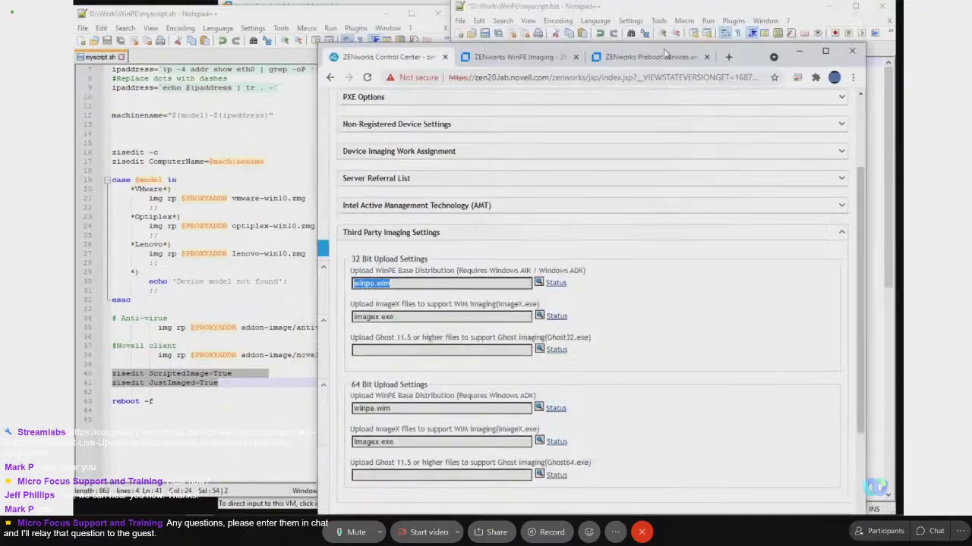
left_click(518, 57)
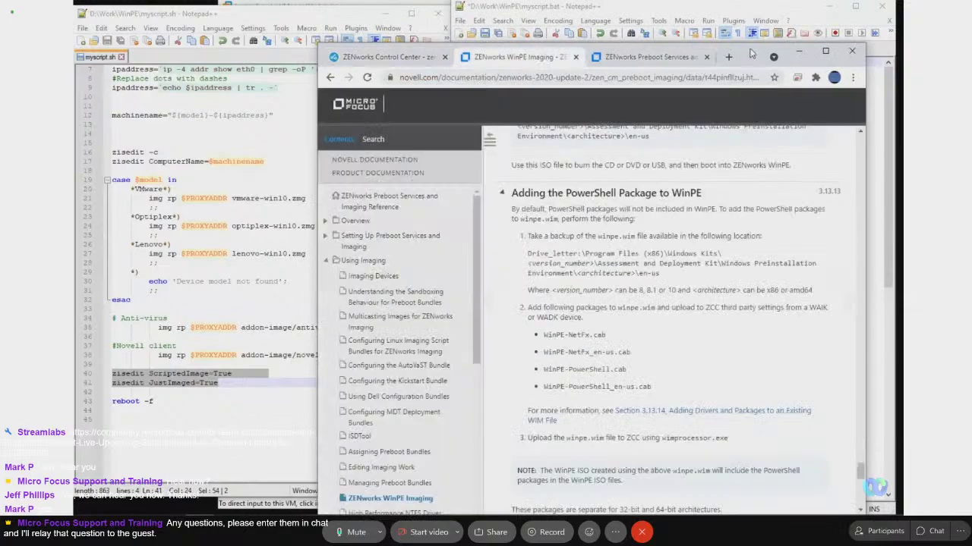
left_click_drag(750, 53, 739, 25)
scroll(612, 245, "down", 2)
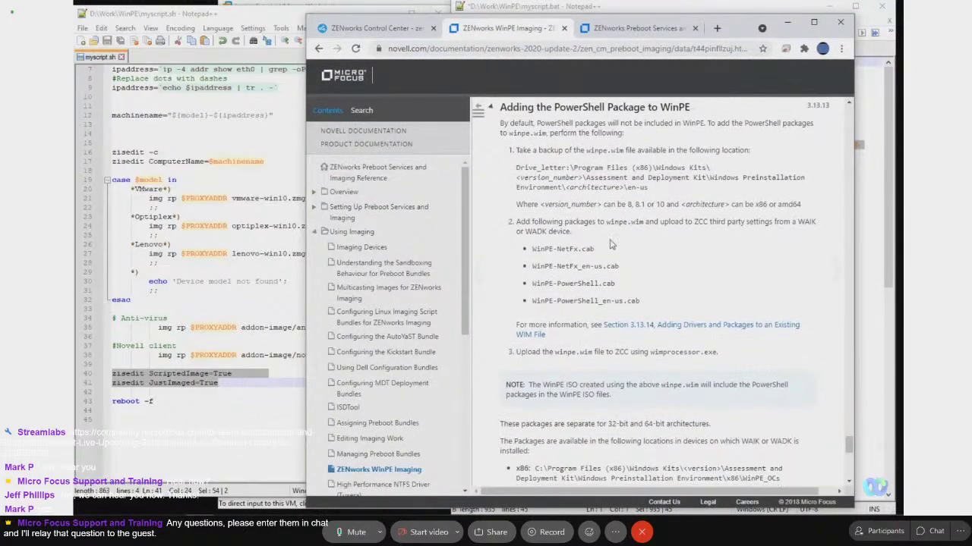
left_click_drag(532, 249, 596, 249)
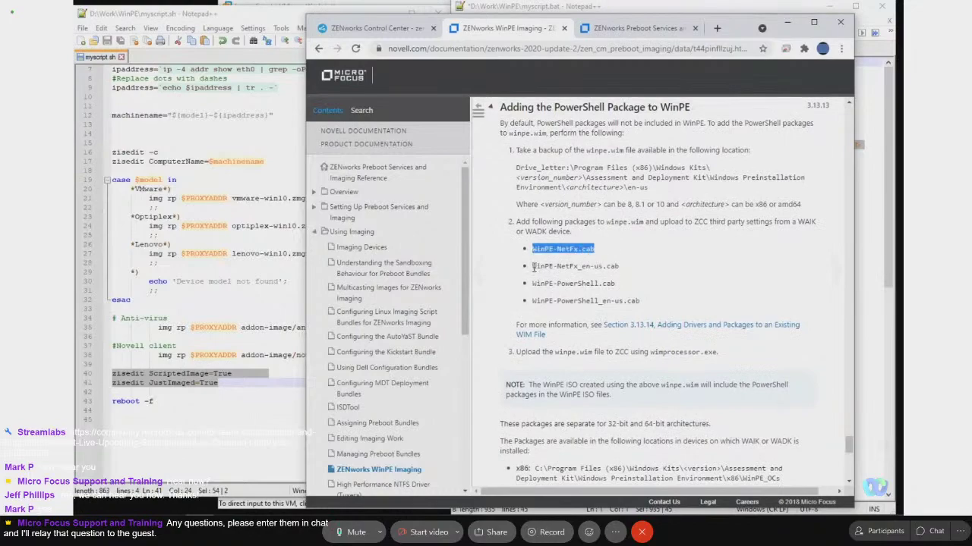
left_click_drag(534, 266, 619, 267)
left_click_drag(533, 283, 609, 285)
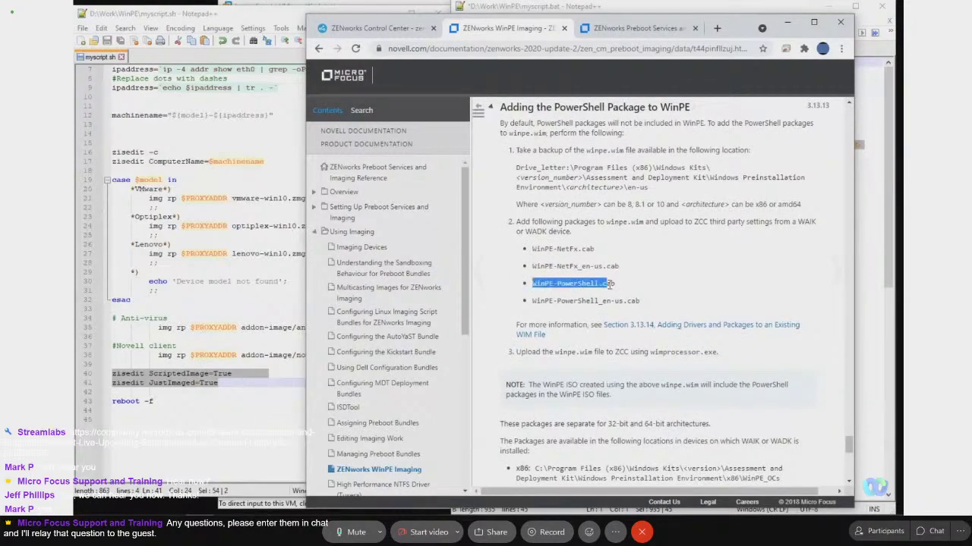
left_click_drag(533, 301, 645, 314)
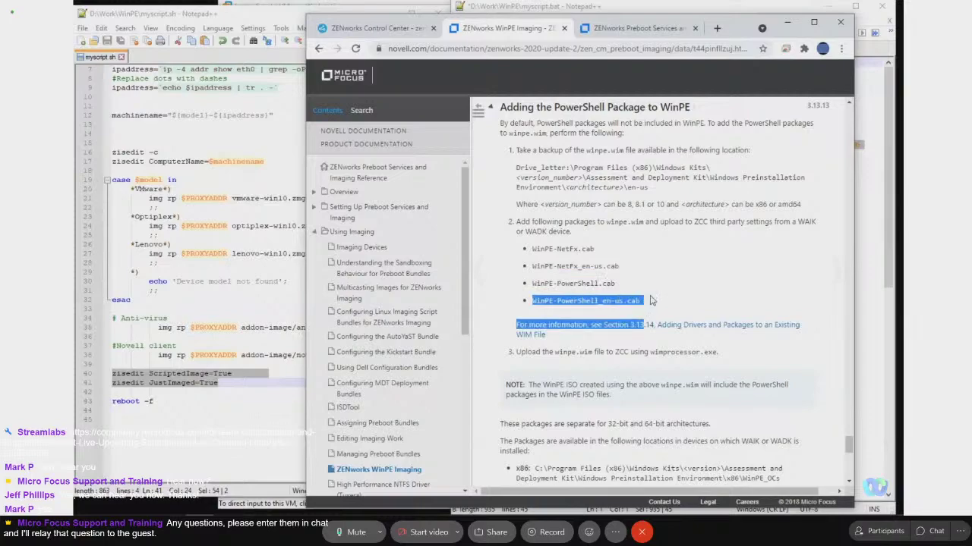
left_click(650, 301)
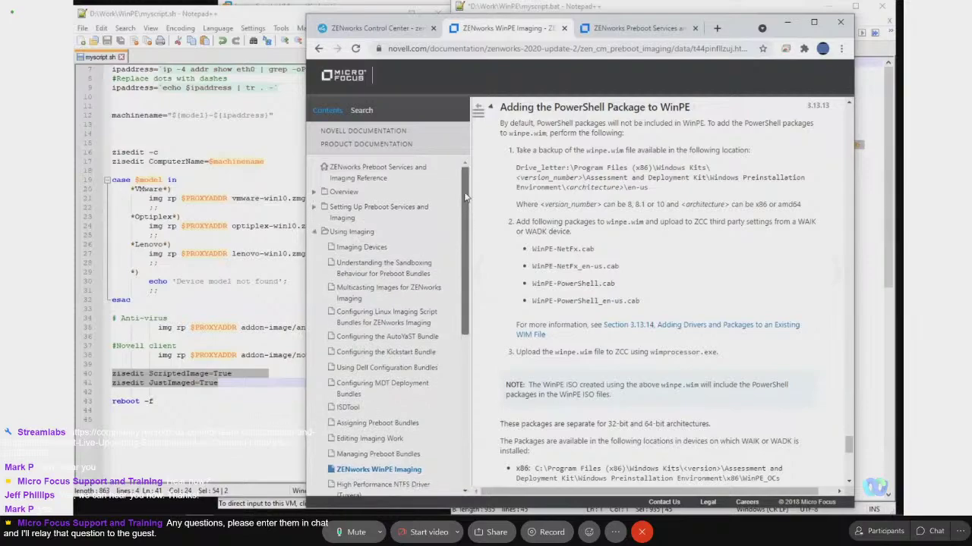
Return to the ZENworks 2020 Update 2 documentation overview, search it for "preb", and open the Preboot Services and Imaging guide.
left_click(319, 49)
left_click(319, 49)
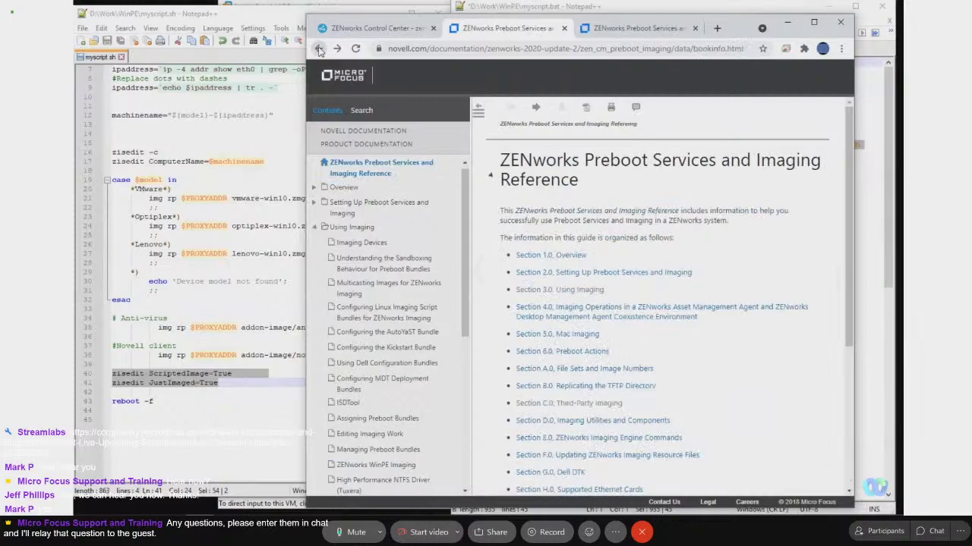
left_click(318, 49)
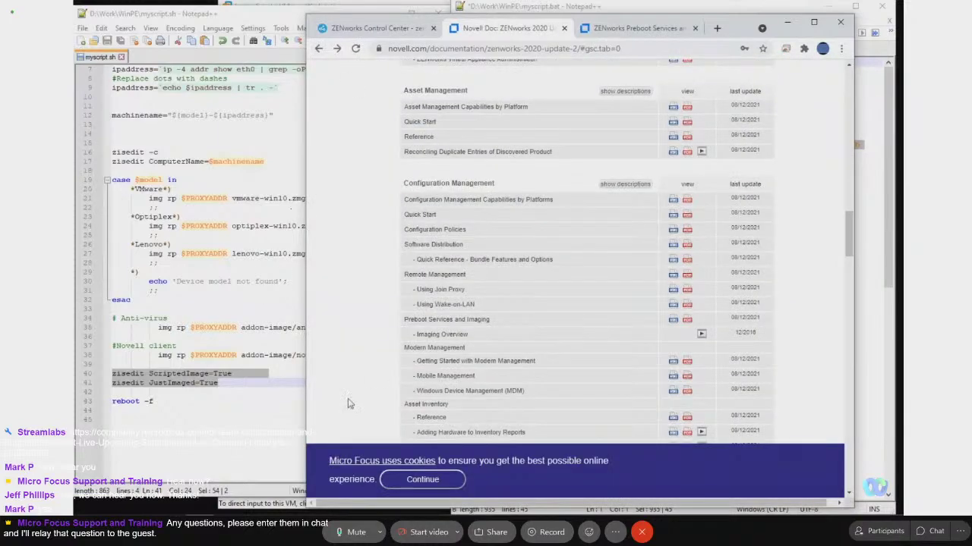
scroll(701, 297, "up", 15)
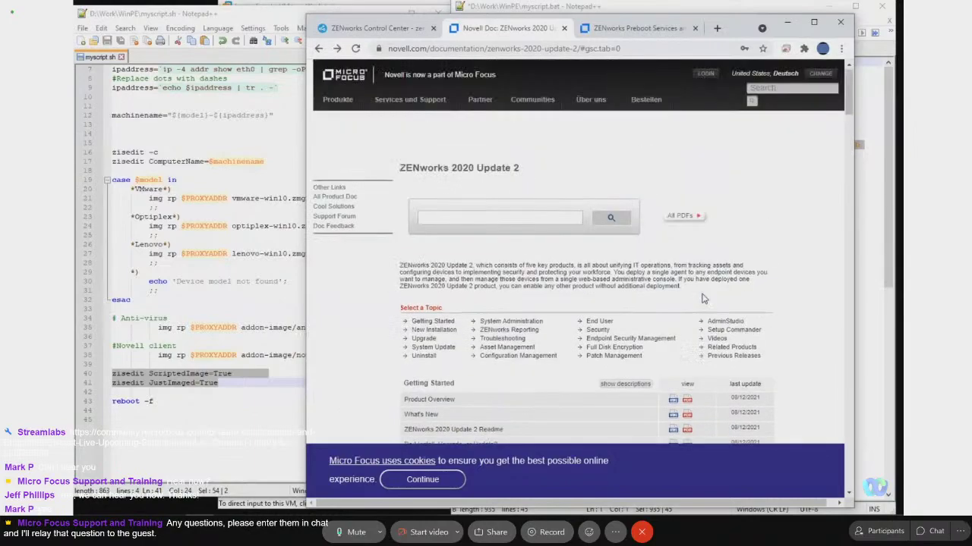
scroll(700, 299, "down", 3)
key("ctrl+f")
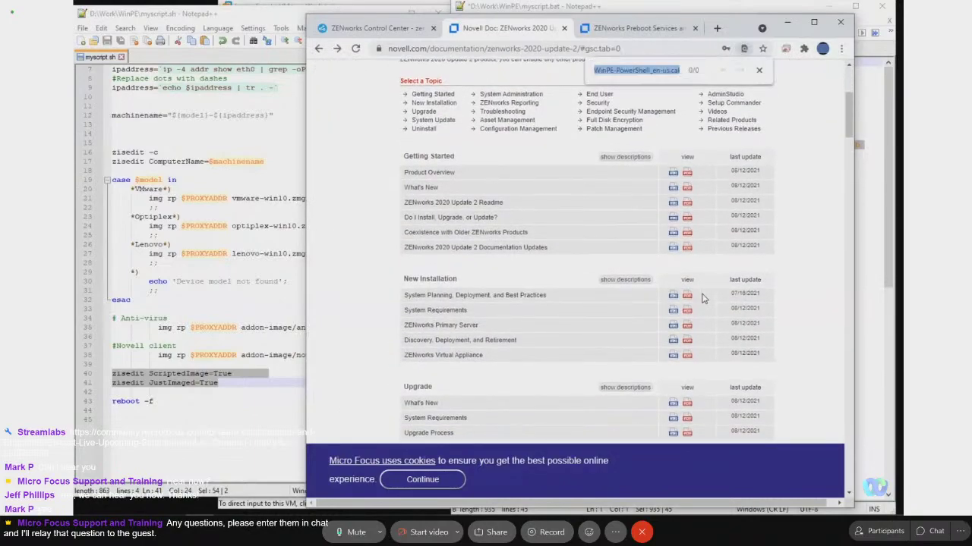
type("preb")
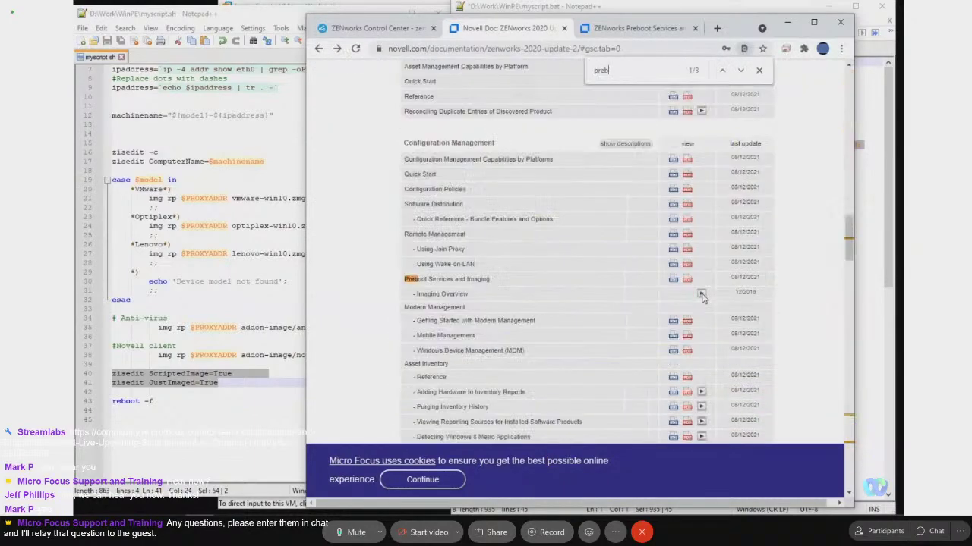
left_click(476, 281)
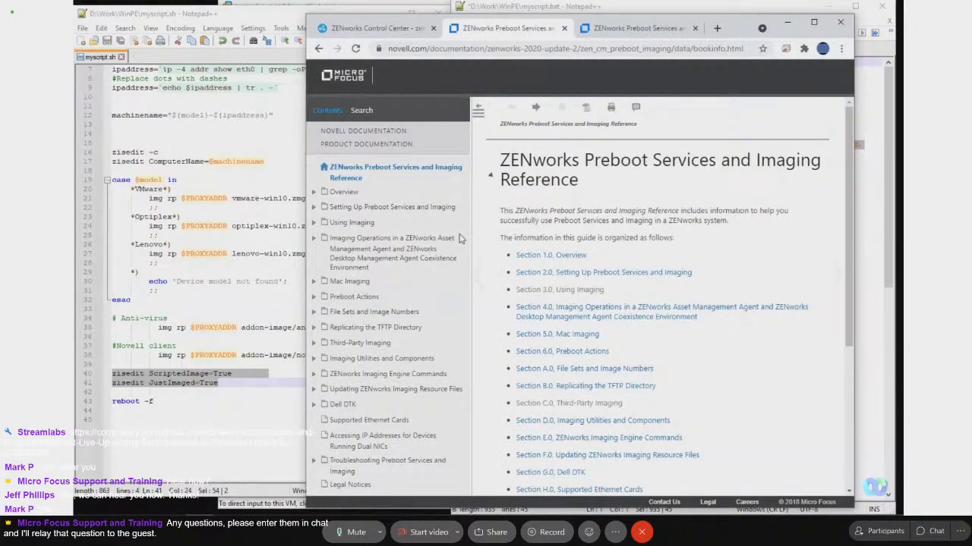
Expand the Using Imaging chapter in the guide's contents and open its ZENworks WinPE Imaging section.
left_click(314, 222)
scroll(449, 257, "down", 2)
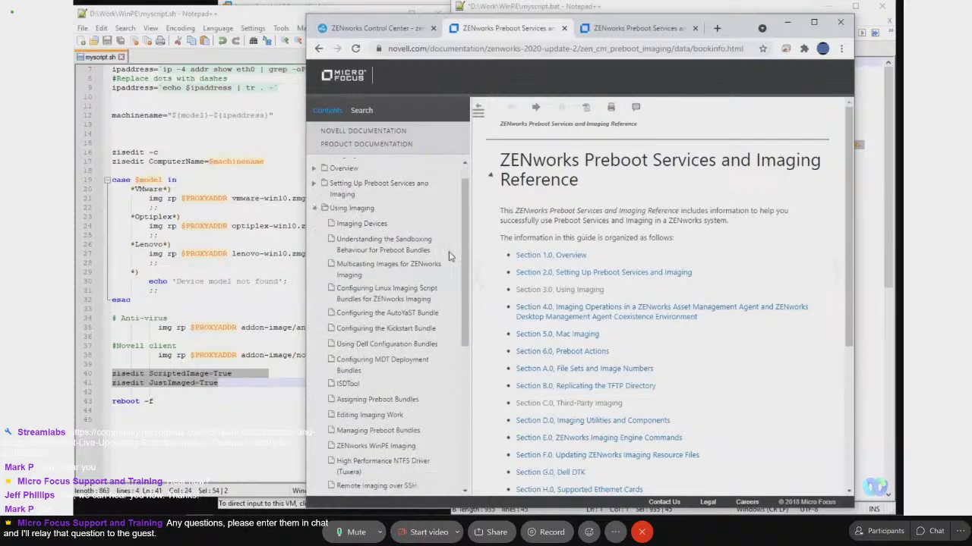
scroll(410, 251, "up", 2)
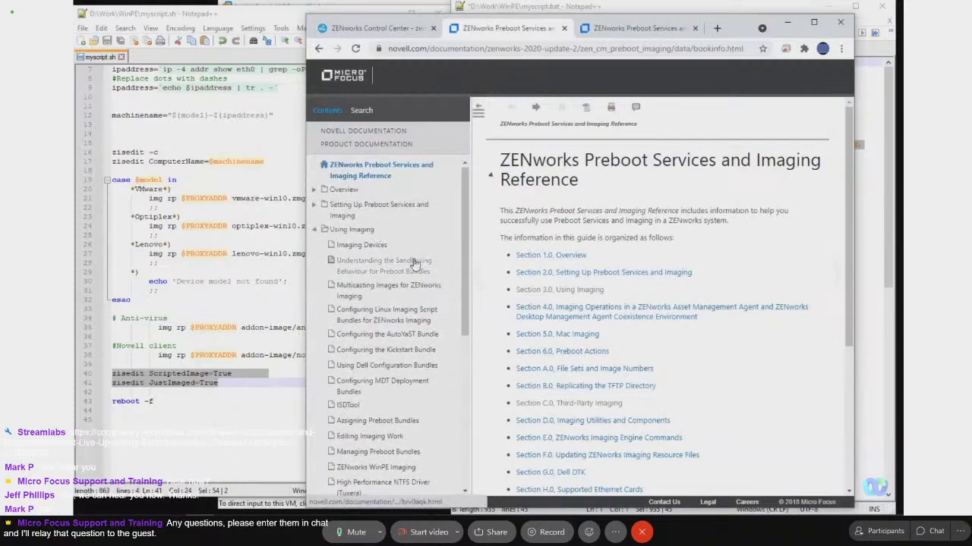
scroll(391, 252, "down", 1)
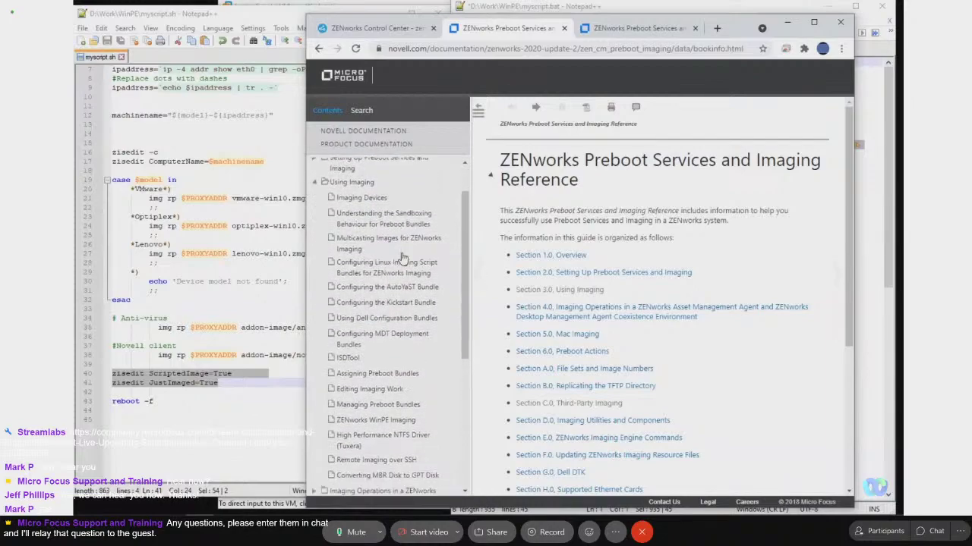
scroll(402, 258, "down", 1)
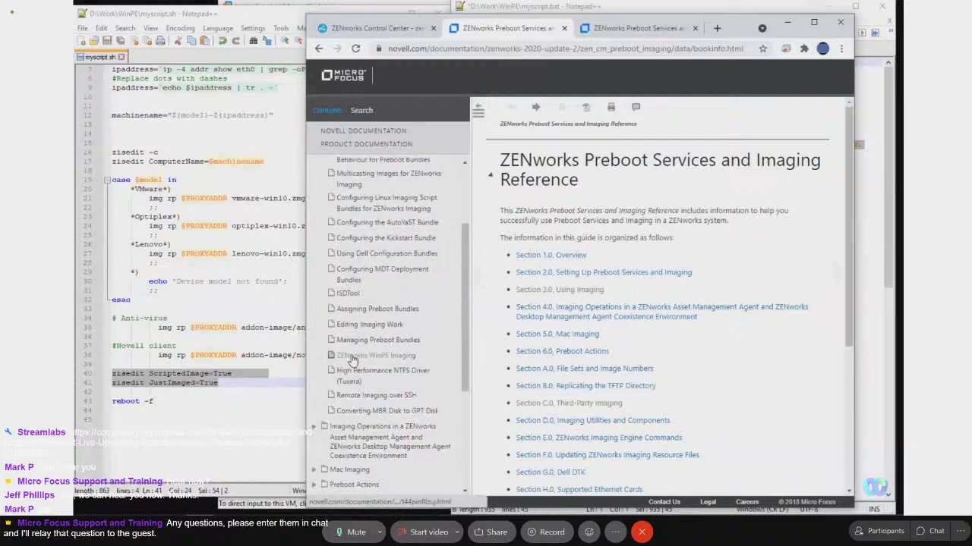
left_click(355, 356)
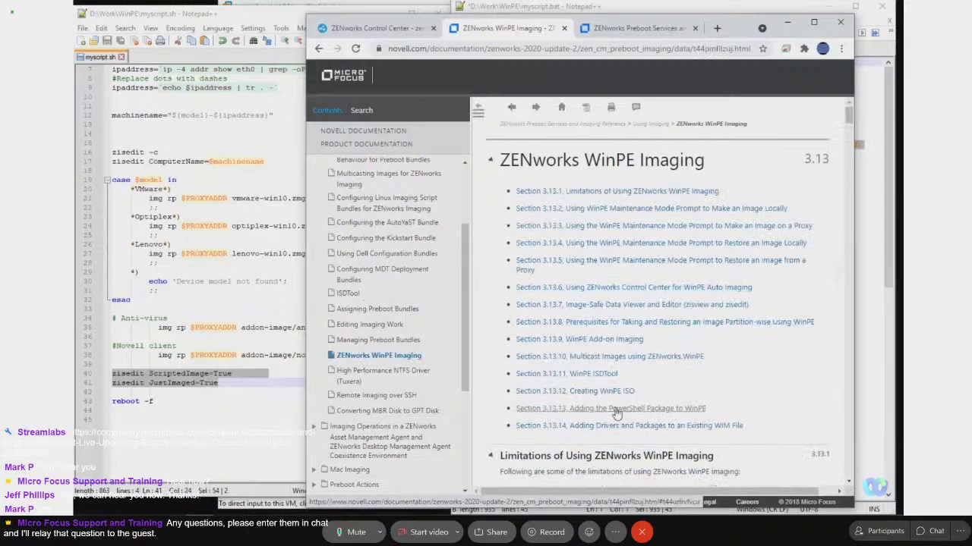
Open the Adding the PowerShell Package to WinPE section, review its required packages, and return to ZENworks Control Center.
left_click(660, 410)
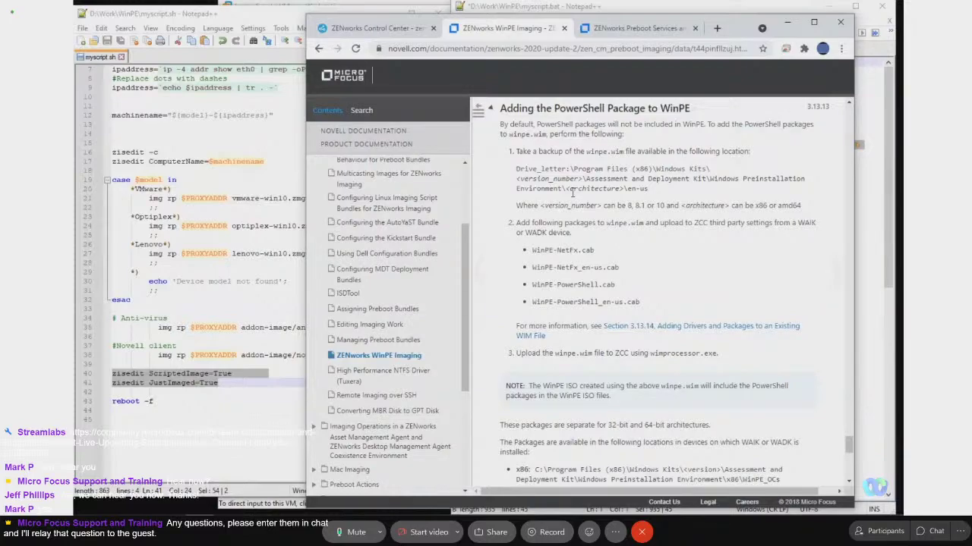
left_click(378, 28)
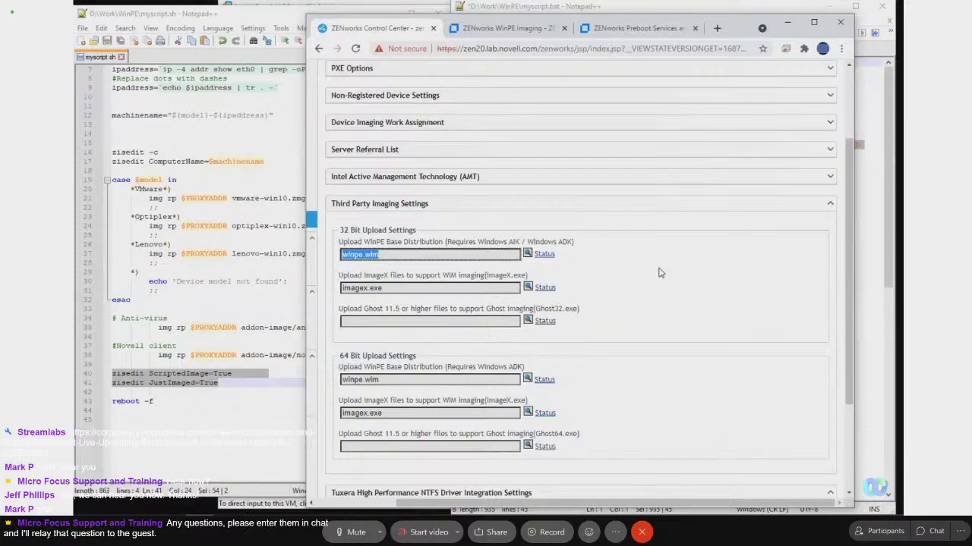
Switch to Notepad++ and compare the myscript.sh imaging script with its WinPE counterpart myscript.bat.
left_click(892, 215)
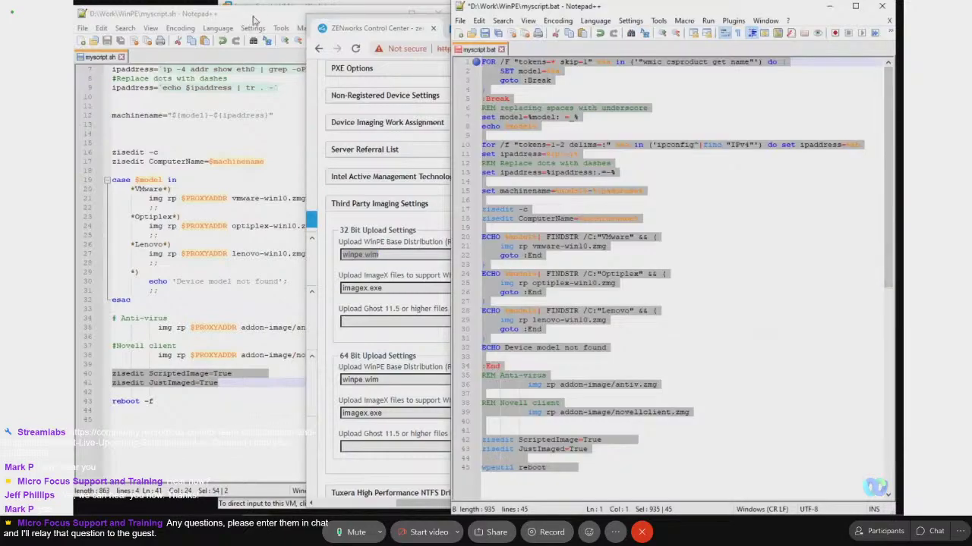
left_click(264, 47)
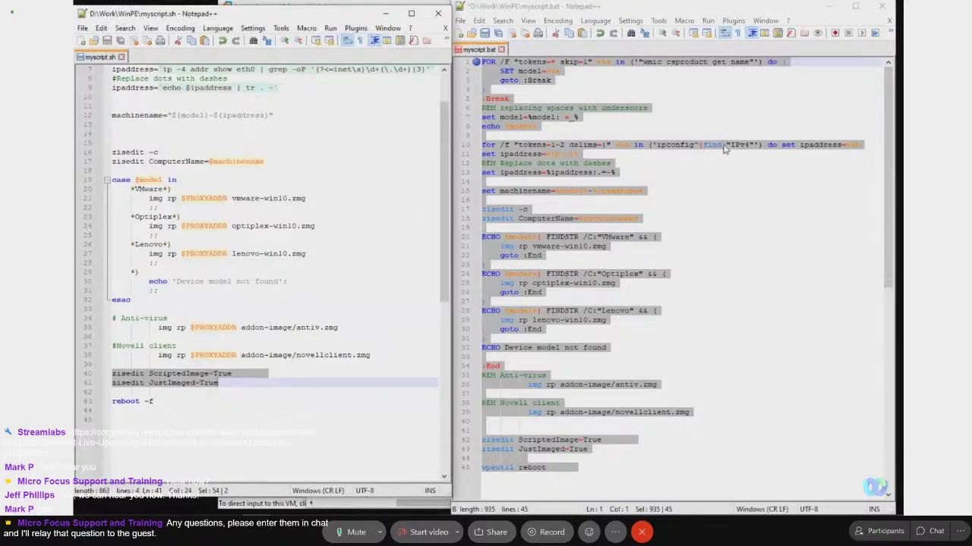
left_click(636, 210)
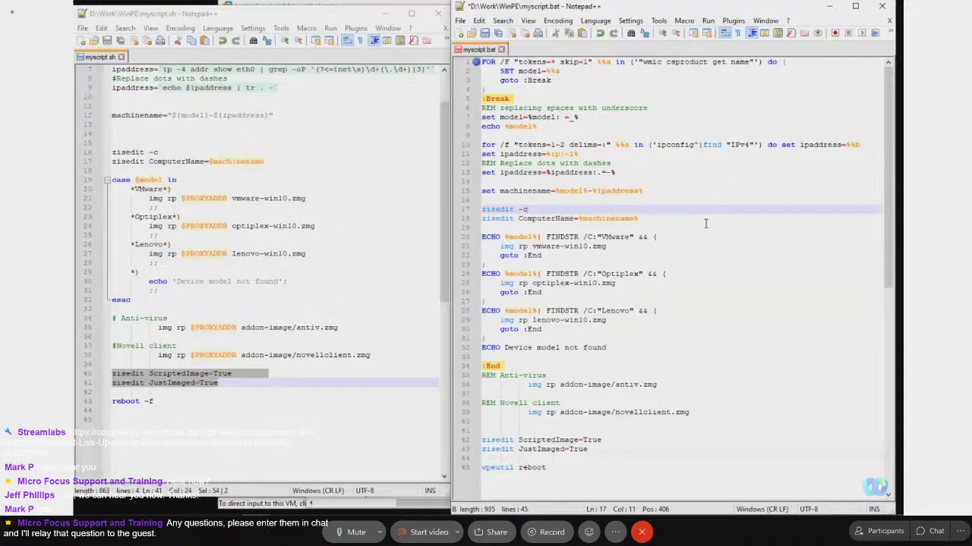
scroll(697, 226, "down", 1)
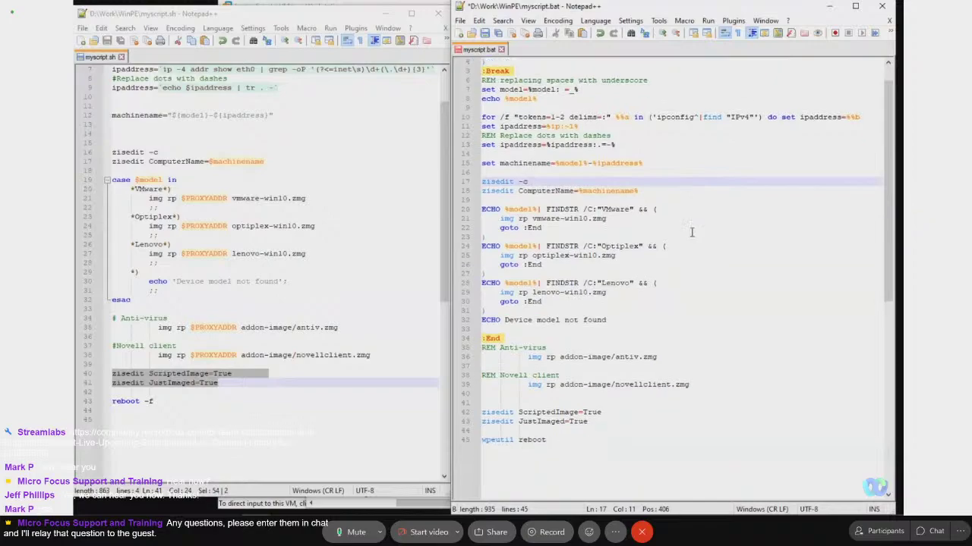
Return to the Preboot Services configuration in ZENworks Control Center and examine the Non-Registered Device Settings for device naming and IP configuration.
left_click(410, 510)
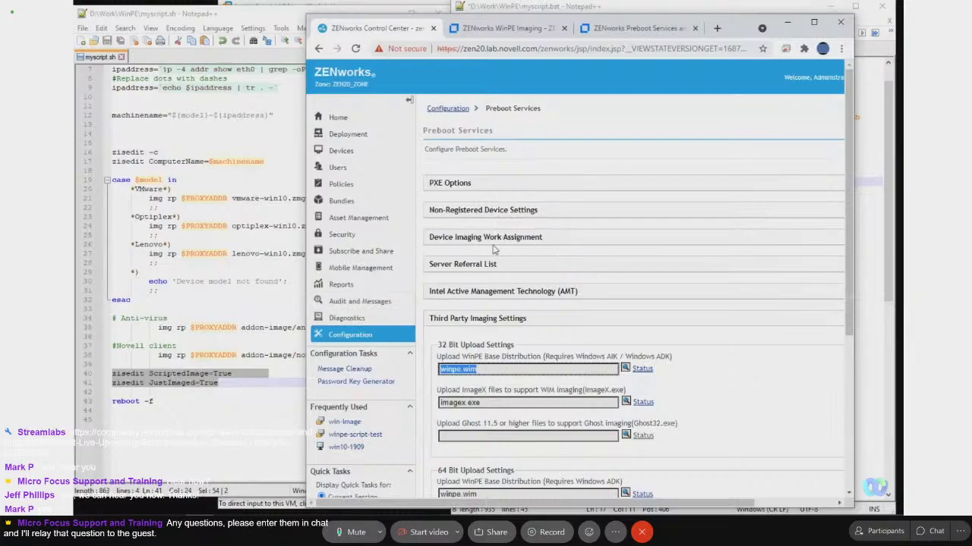
mouse_move(672, 497)
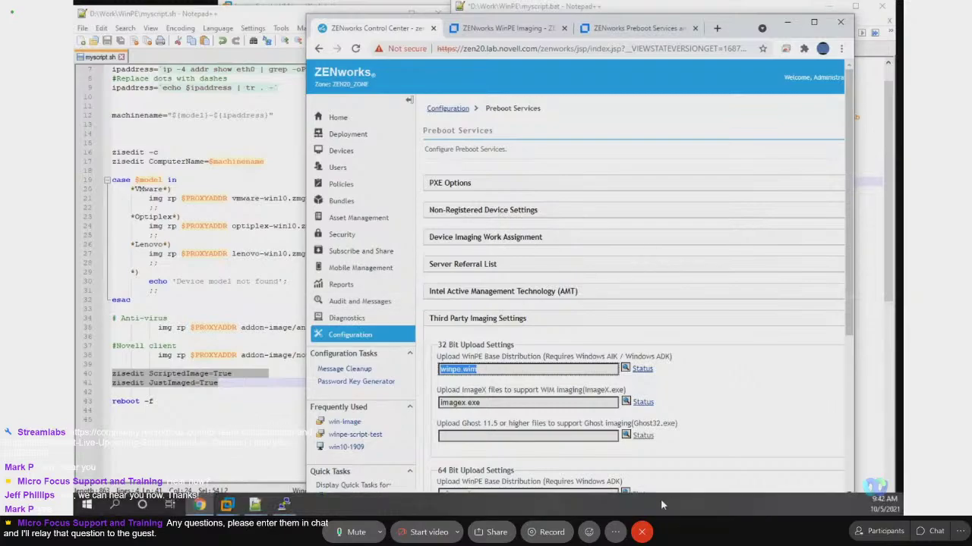
left_click_drag(687, 504, 737, 504)
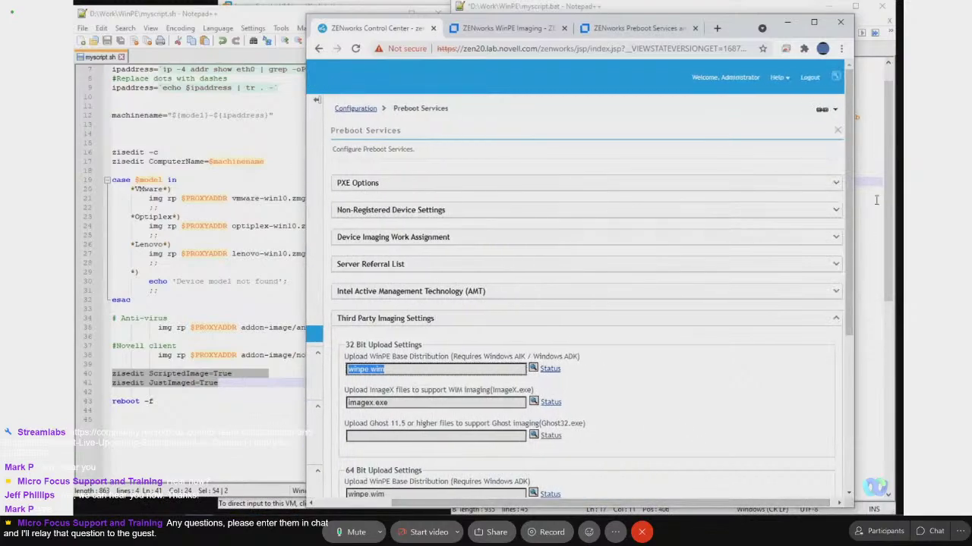
left_click(839, 216)
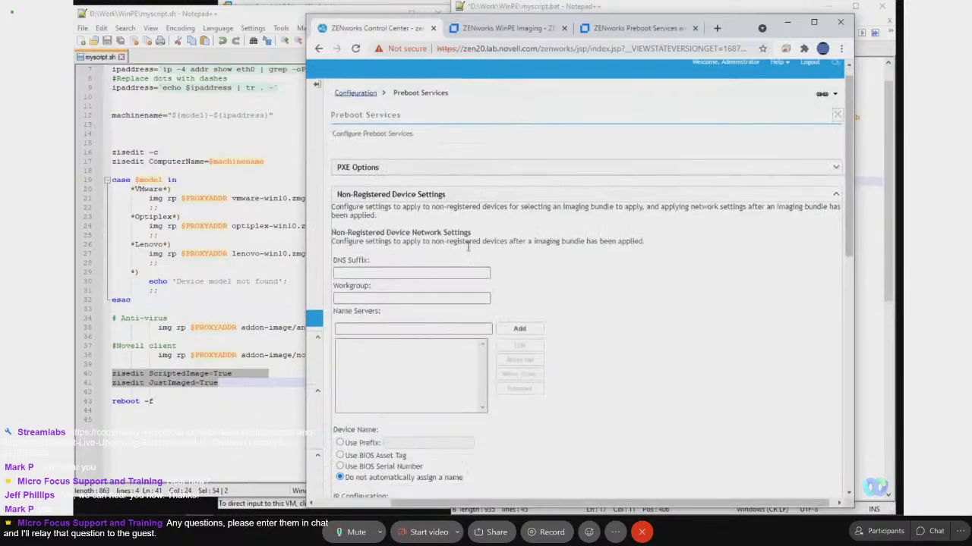
scroll(467, 246, "down", 3)
scroll(468, 247, "down", 2)
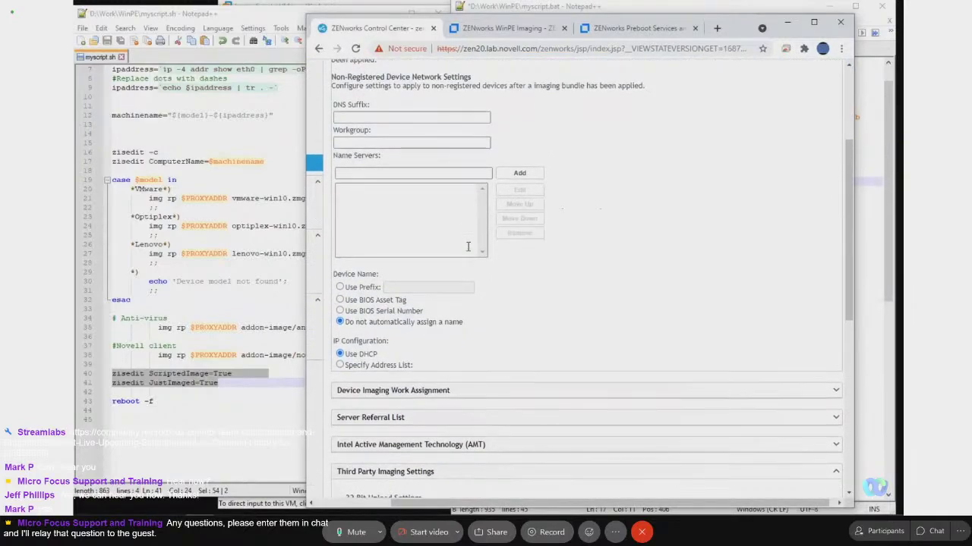
Expand Device Imaging Work Assignment and collapse Non-Registered Device Settings to bring the Hardware Rules options into view.
left_click(835, 389)
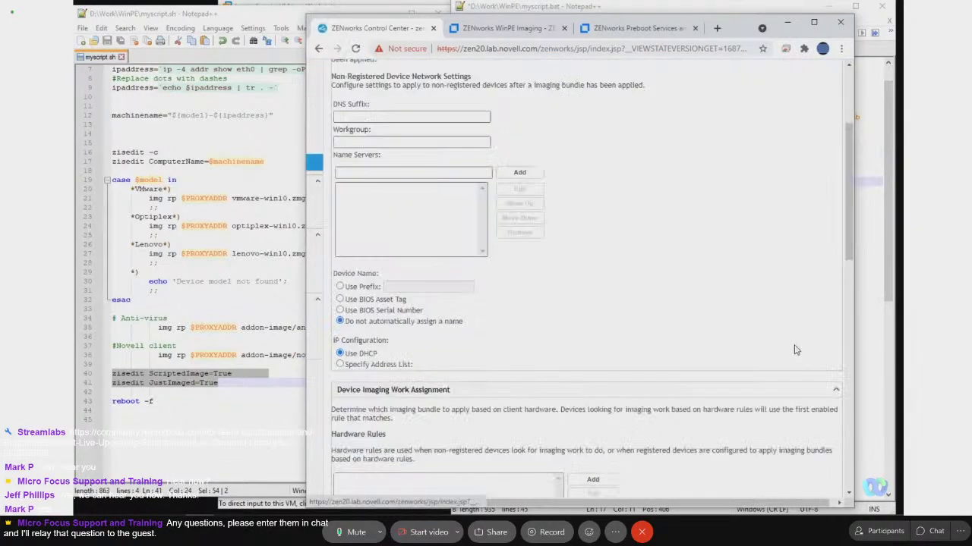
scroll(795, 350, "down", 2)
scroll(836, 155, "up", 3)
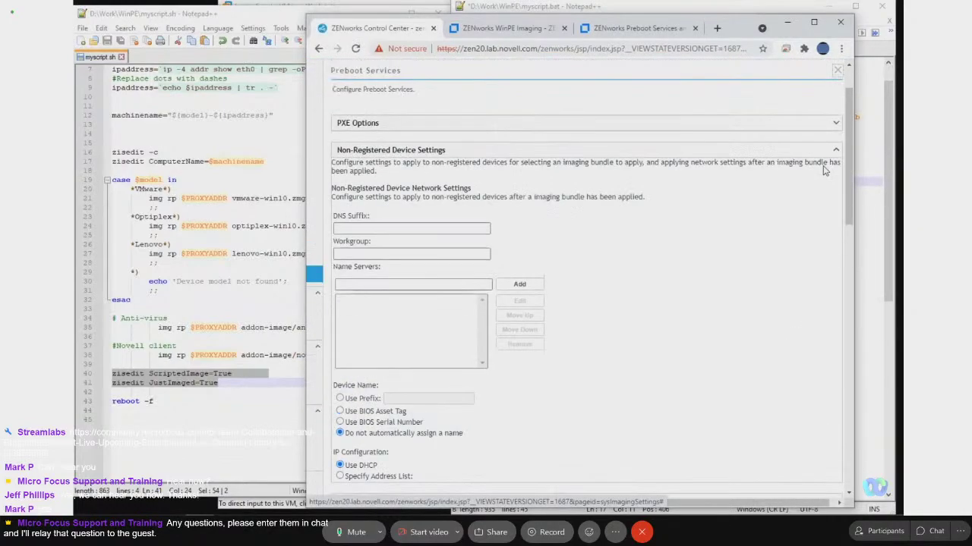
left_click(835, 155)
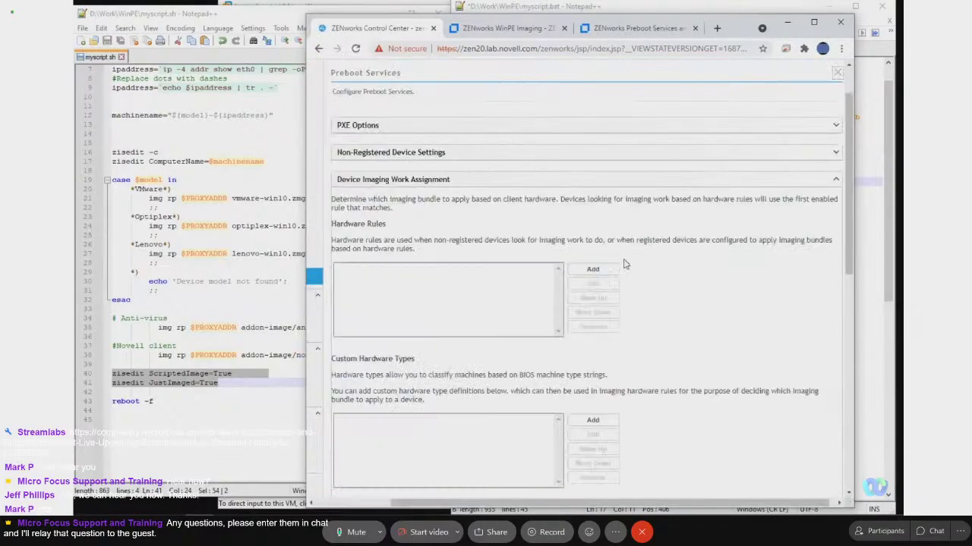
scroll(479, 216, "down", 1)
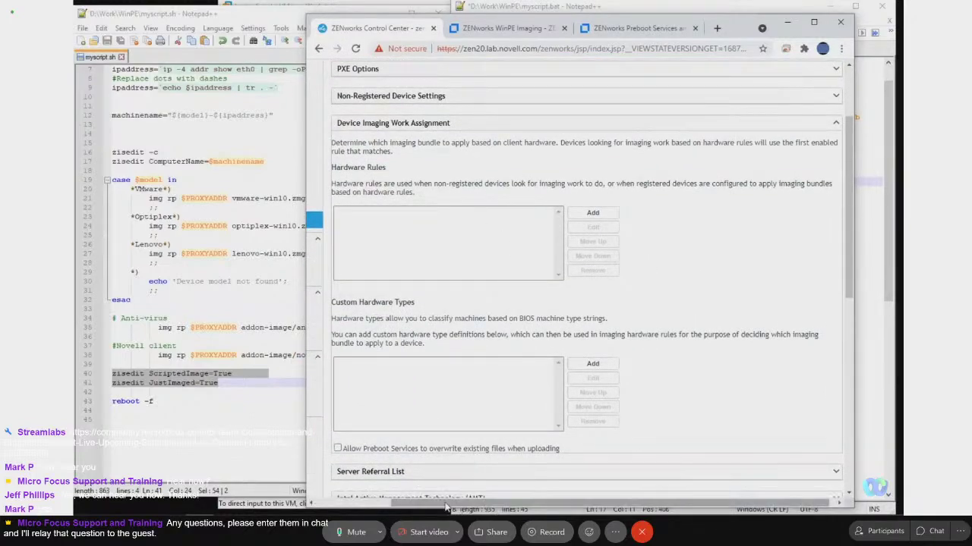
Start a new hardware rule under Device Imaging Work Assignment and name it new-laptops.
left_click_drag(448, 505, 314, 501)
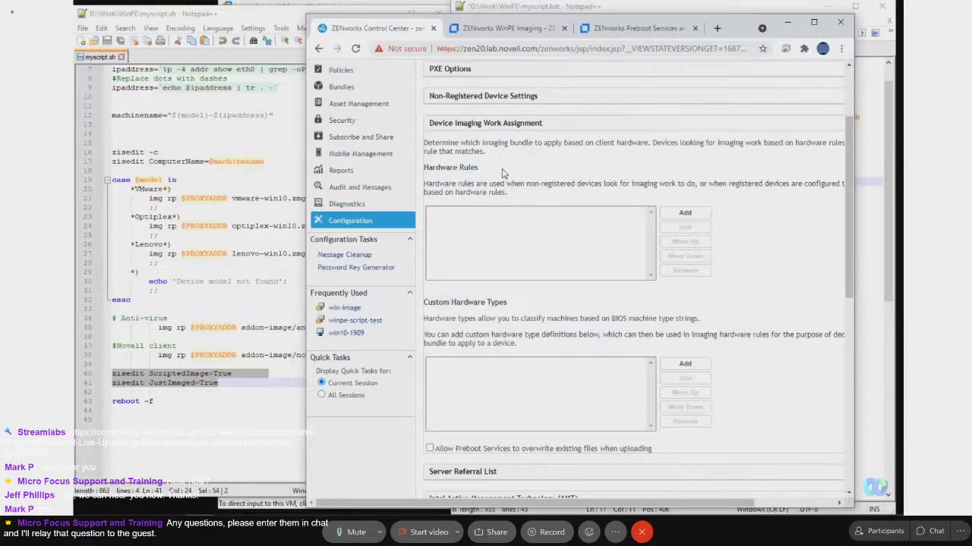
left_click(682, 215)
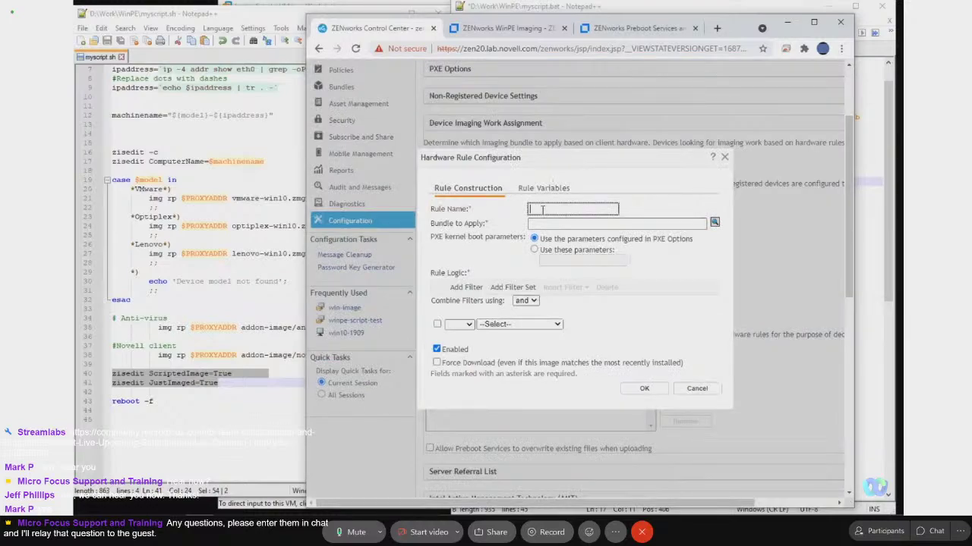
type("new-lenovo")
key("BackSpace")
key("BackSpace")
type("top")
Set the hardware rule's bundle to apply to winpe-script-test from the /Bundles folder.
left_click(714, 223)
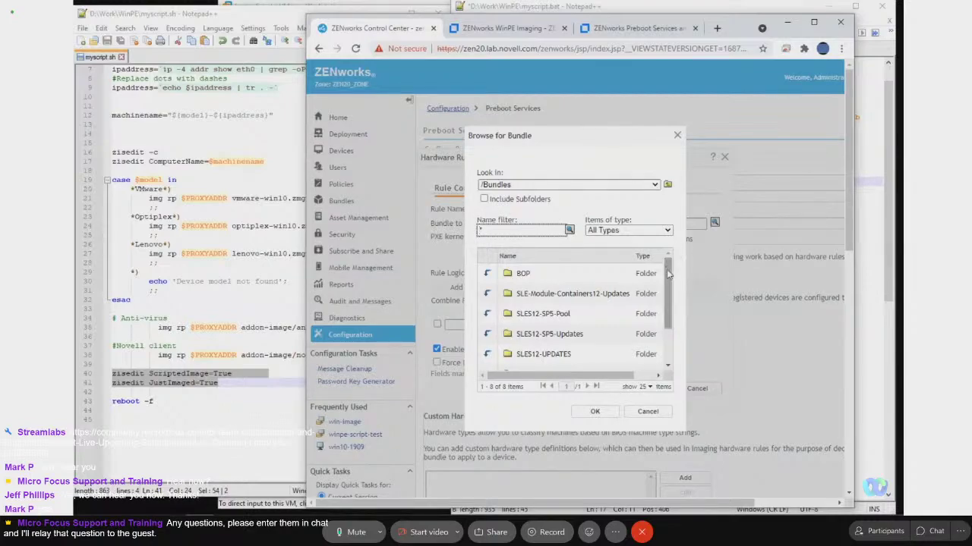
left_click_drag(667, 269, 667, 295)
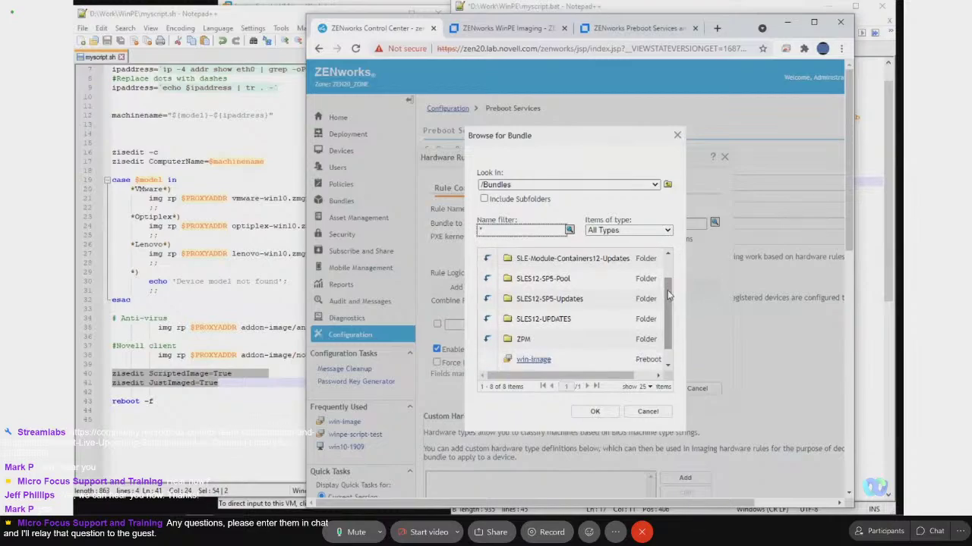
left_click_drag(668, 293, 665, 314)
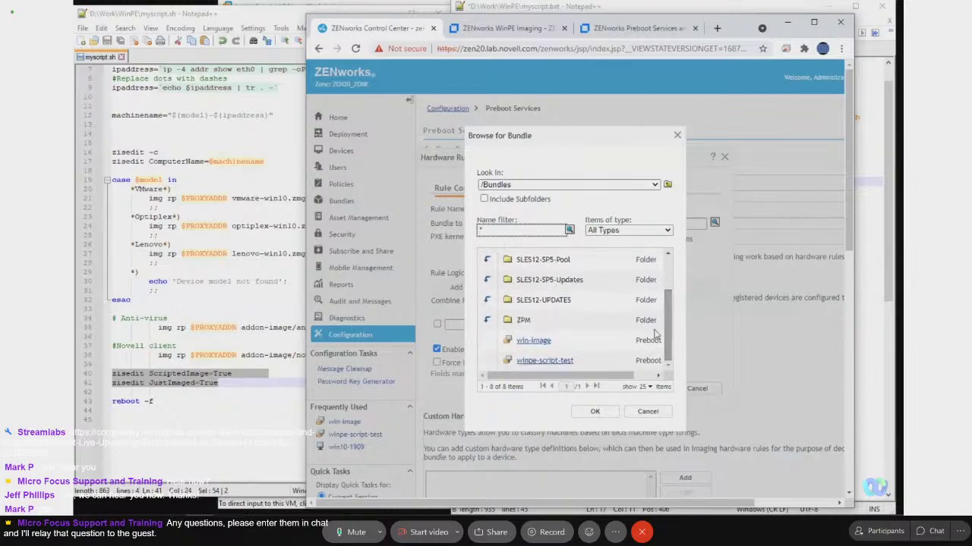
left_click(558, 362)
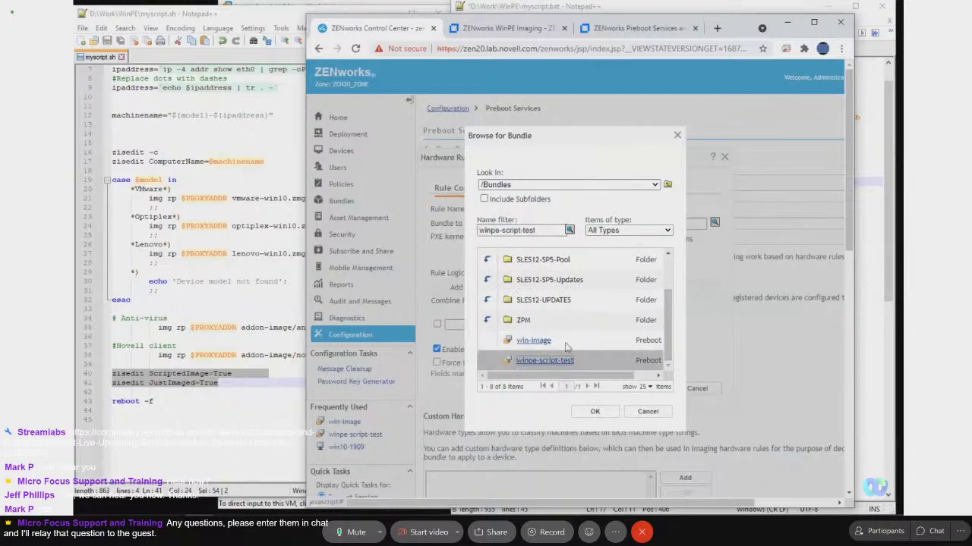
left_click(595, 412)
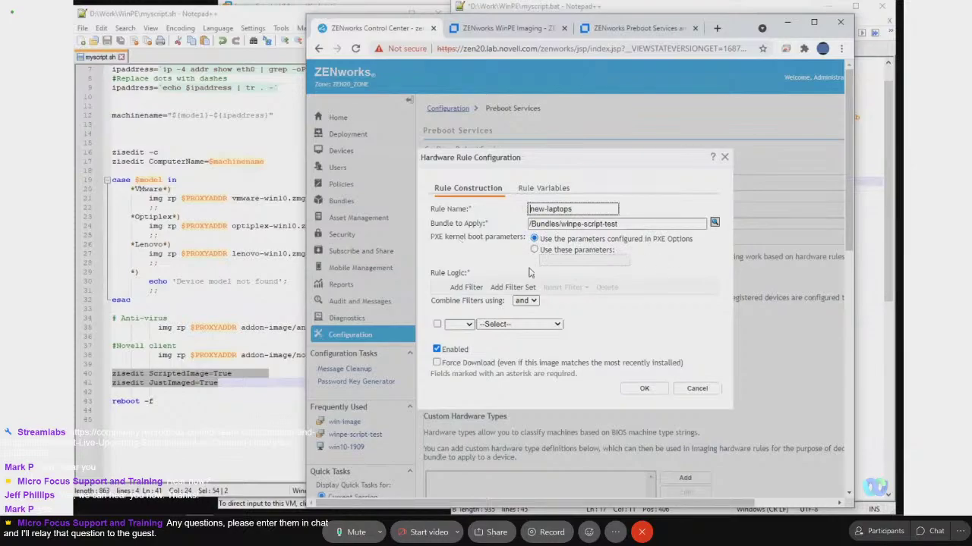
Define the rule's first filter as IP Address starts with 10.0.0.
left_click(498, 325)
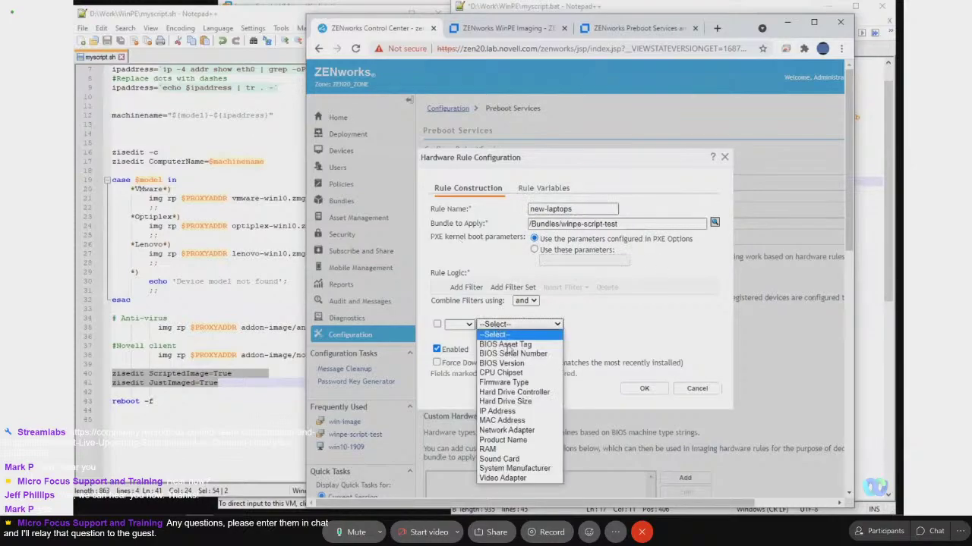
left_click(524, 413)
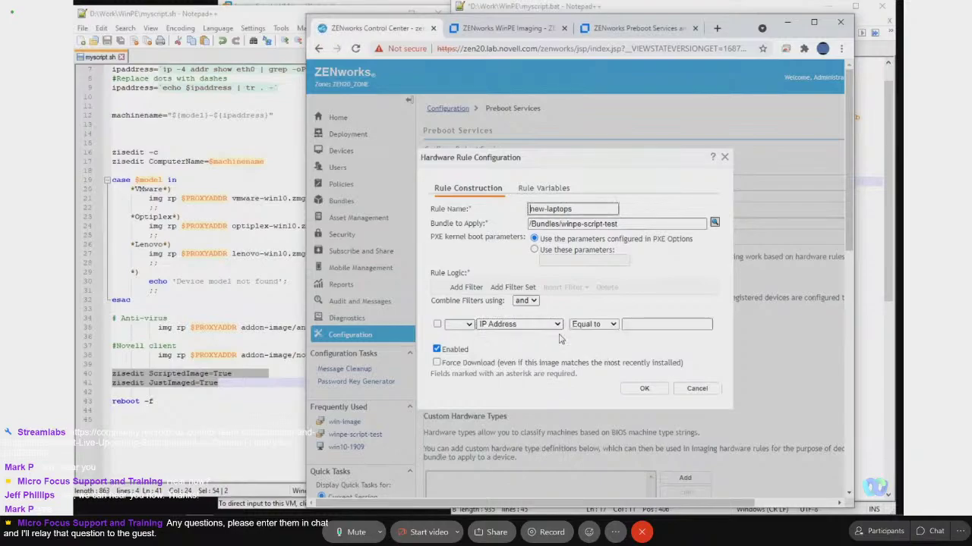
left_click(614, 324)
left_click(614, 349)
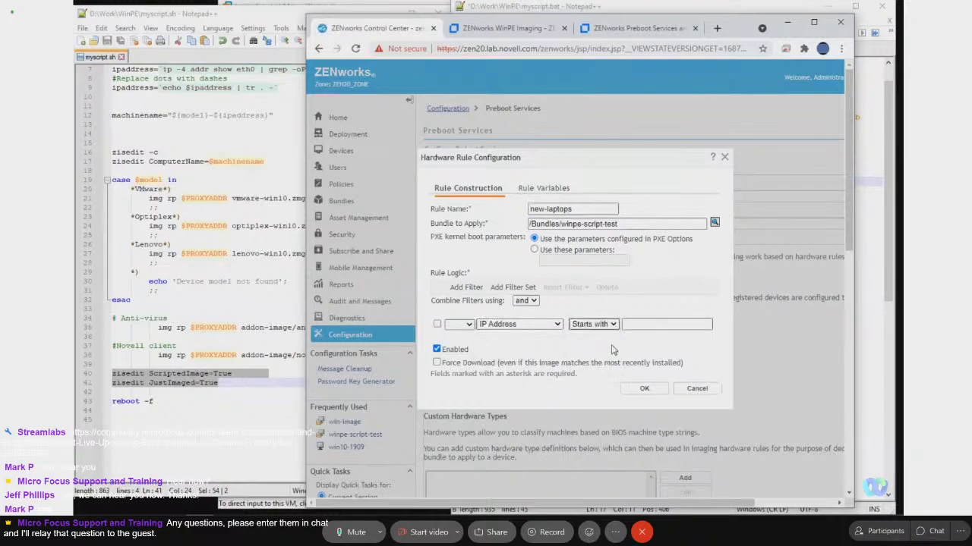
left_click(641, 324)
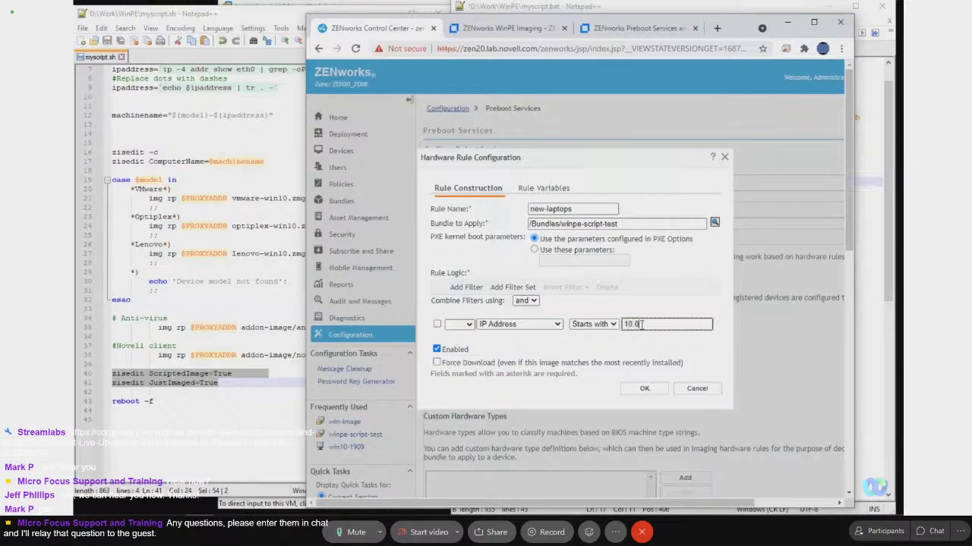
type("0")
Add a second filter to the rule logic requiring RAM > 8 GB.
left_click(466, 287)
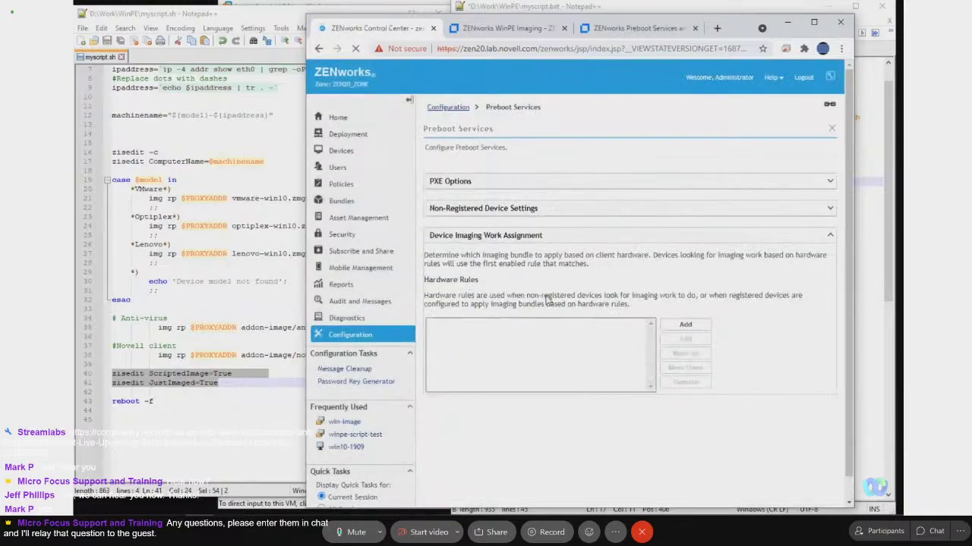
left_click(553, 331)
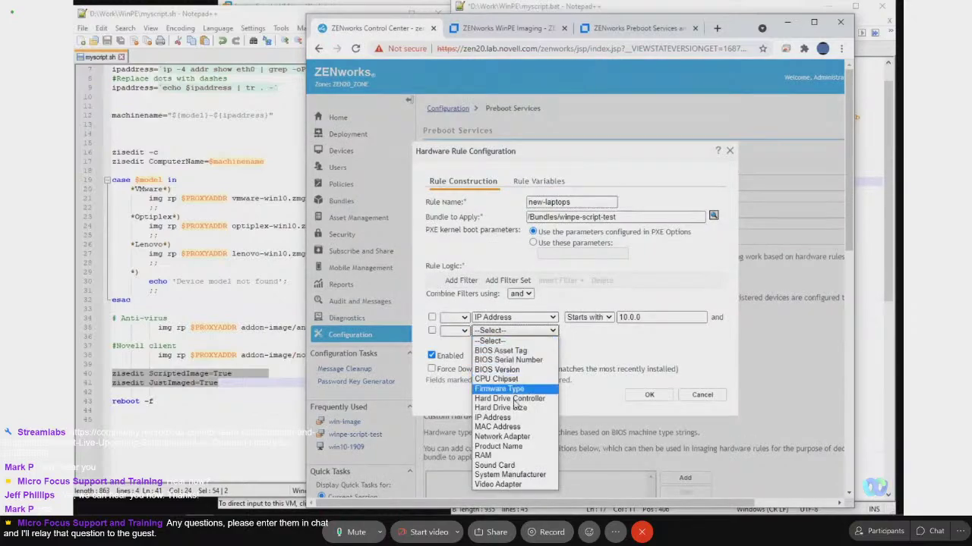
left_click(503, 456)
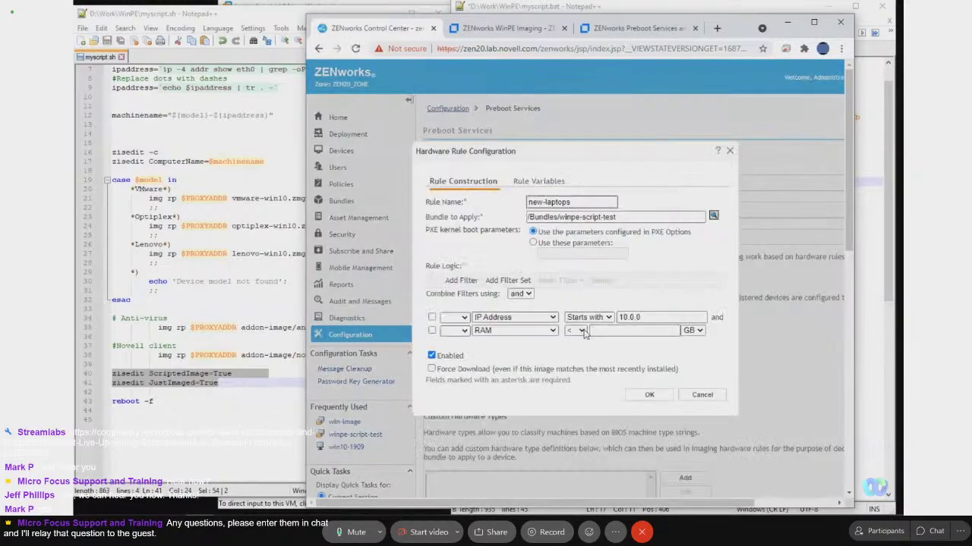
left_click(583, 333)
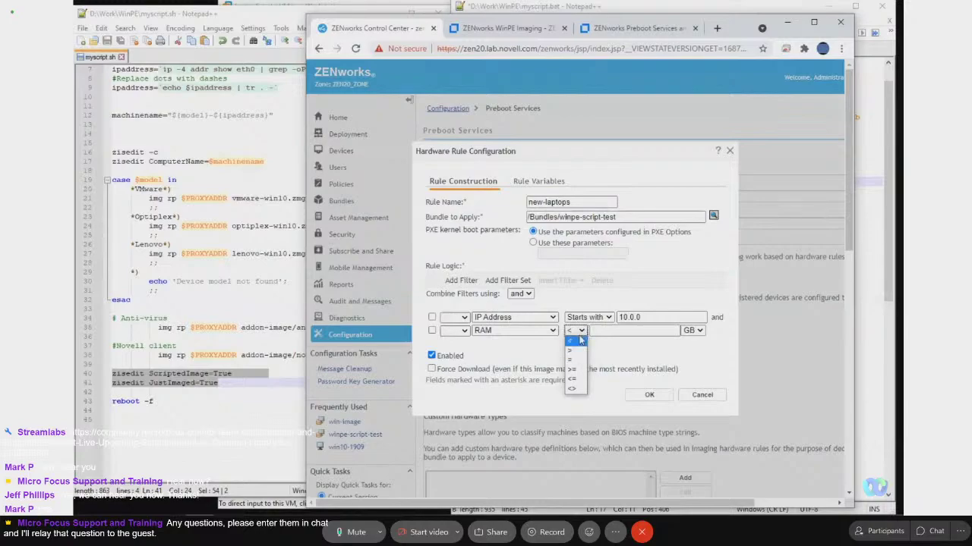
left_click(578, 350)
left_click(657, 331)
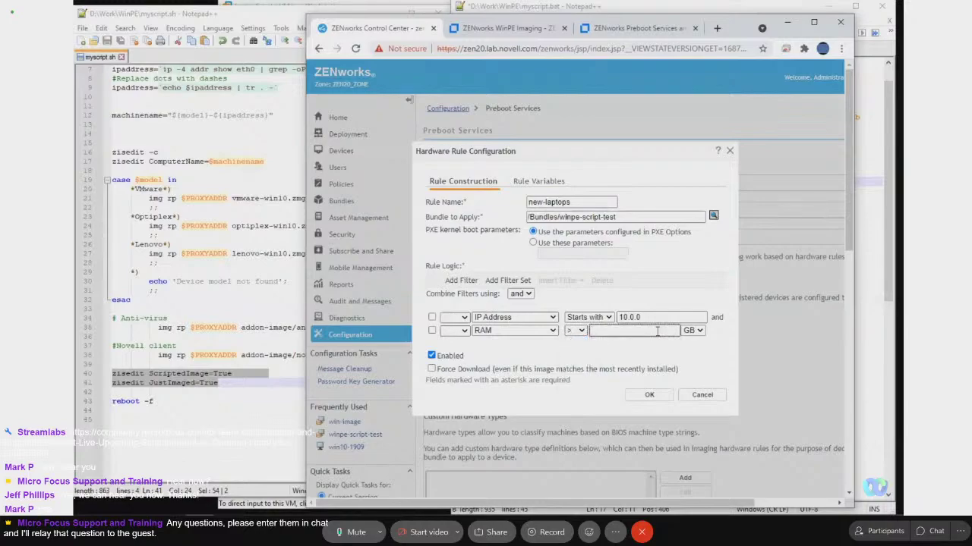
type("8")
Review the available filter criteria and the bundle assigned to the new-laptops rule, and open its rule variables.
left_click(553, 331)
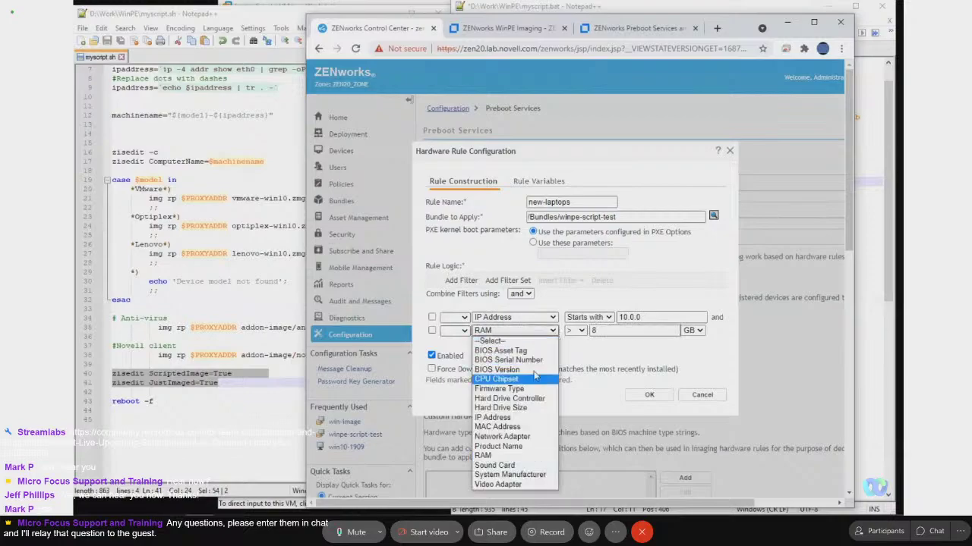
left_click(554, 153)
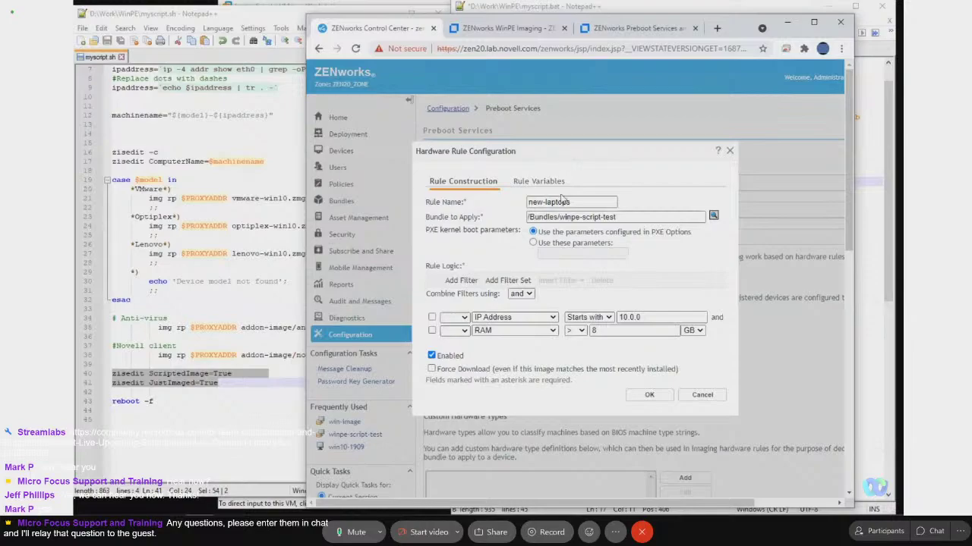
left_click_drag(616, 217, 525, 219)
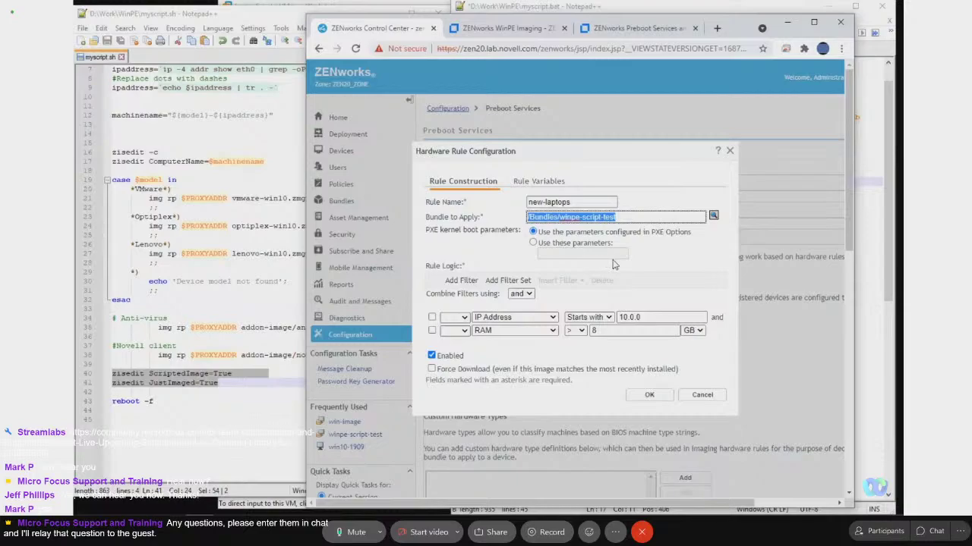
left_click(536, 182)
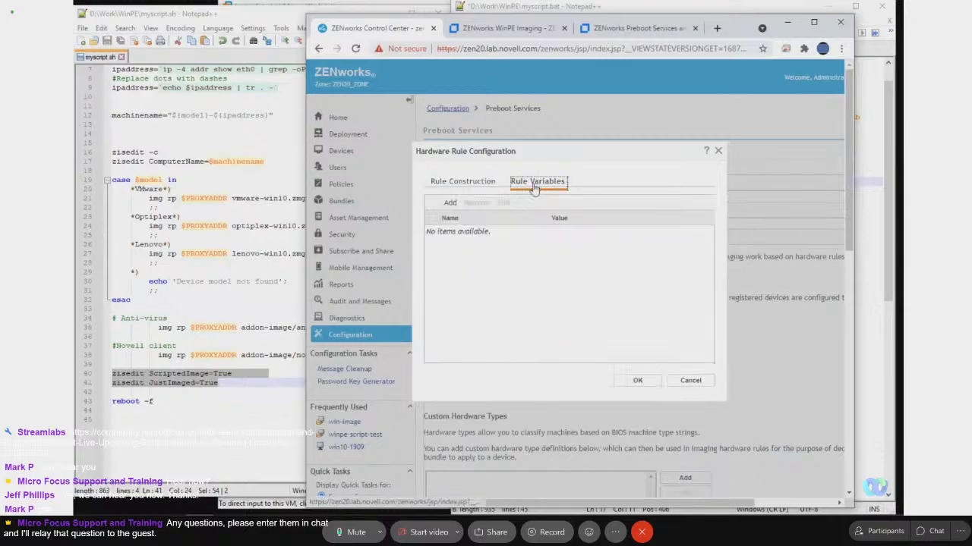
View the rule variable entry form without adding a variable, and save the new-laptops hardware rule.
left_click(451, 203)
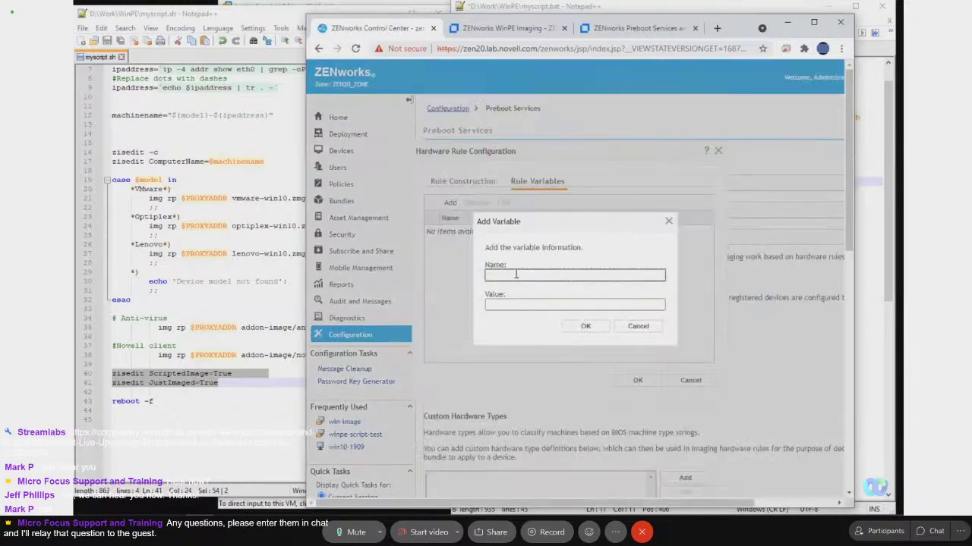
left_click(639, 327)
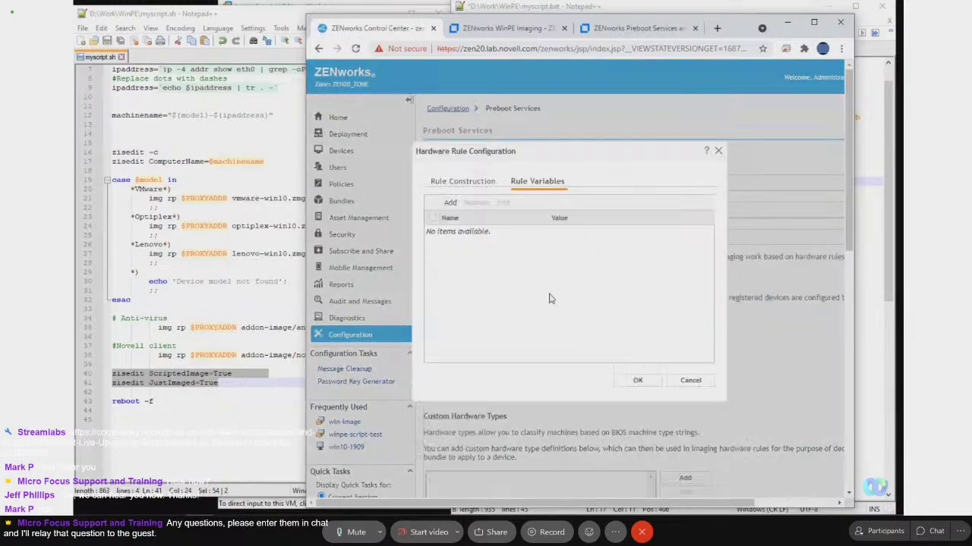
left_click(465, 182)
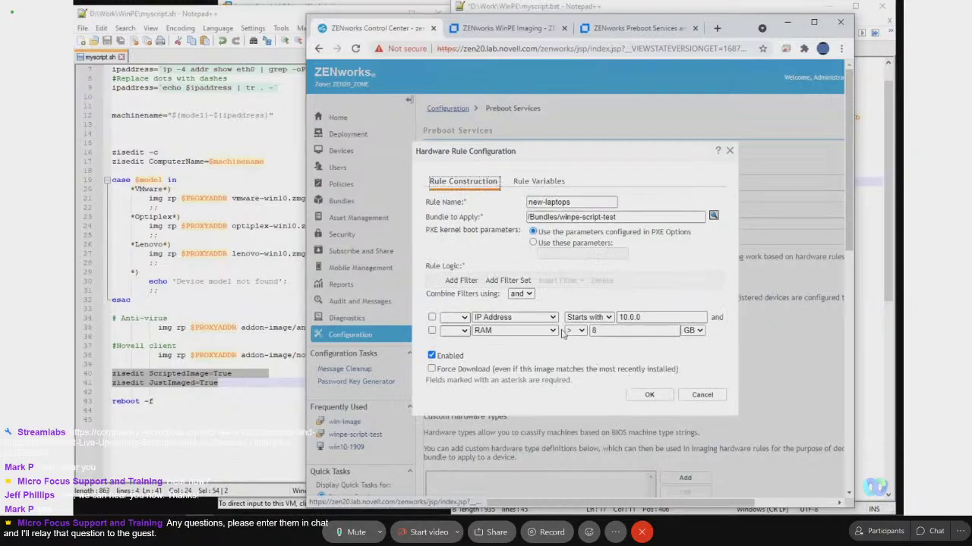
left_click(649, 395)
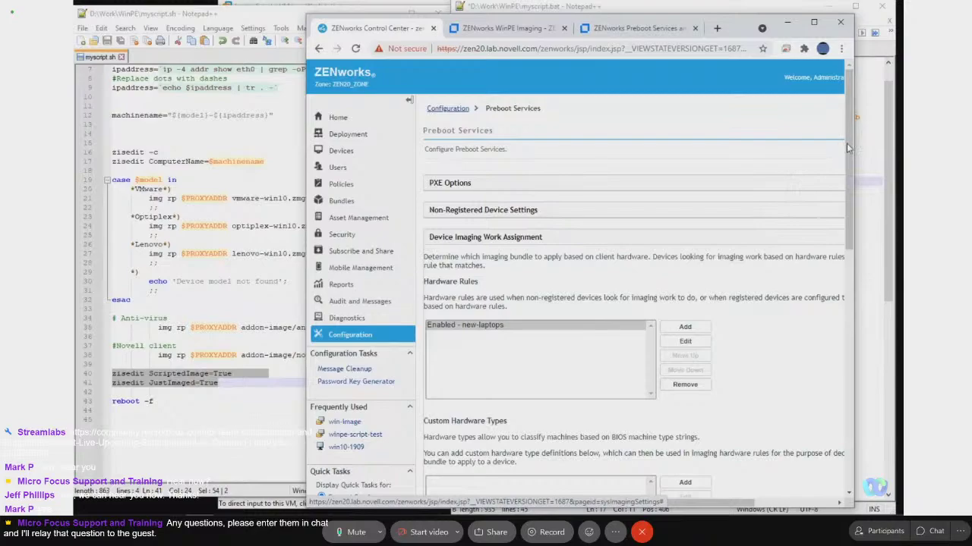
Examine the Hardware Rules and Custom Hardware Types sections of the Device Imaging Work Assignment settings.
left_click_drag(850, 157, 851, 205)
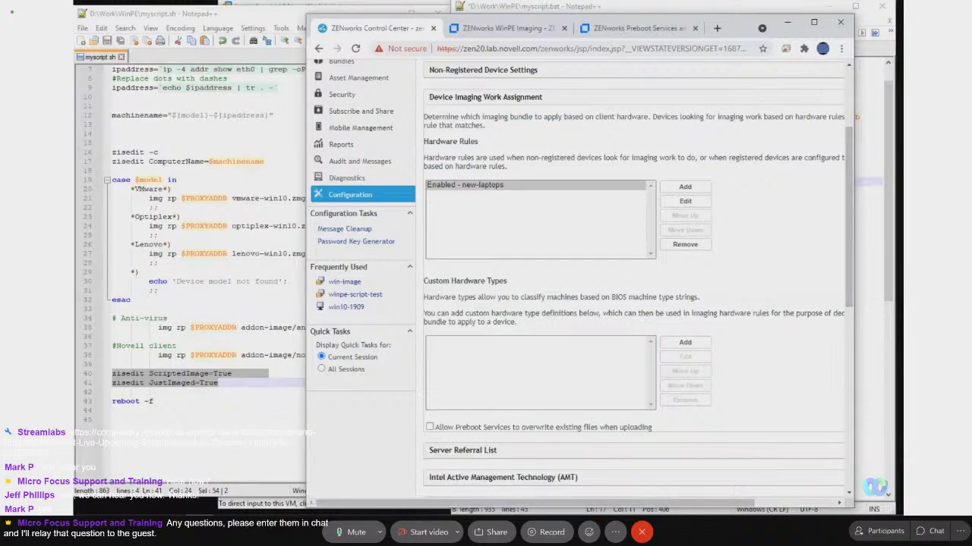
left_click(252, 254)
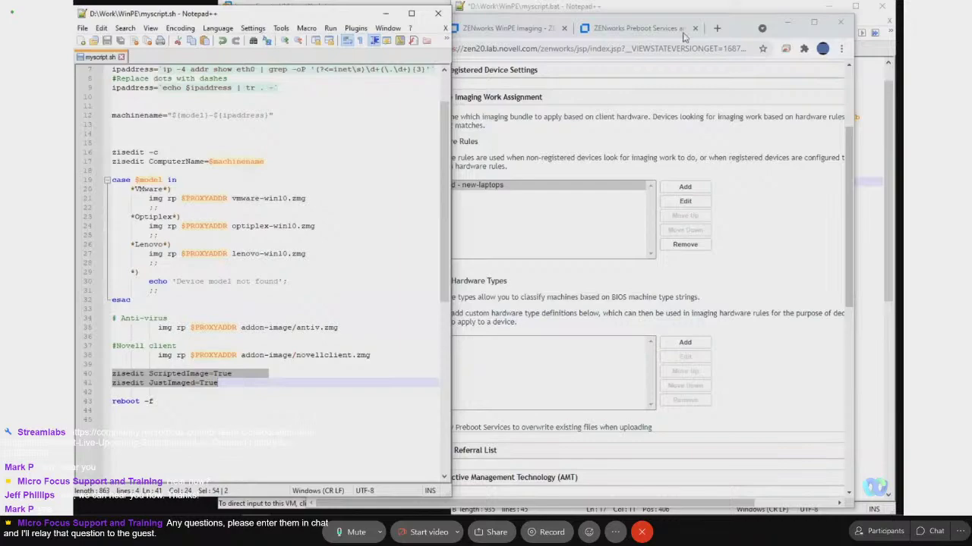
left_click(744, 30)
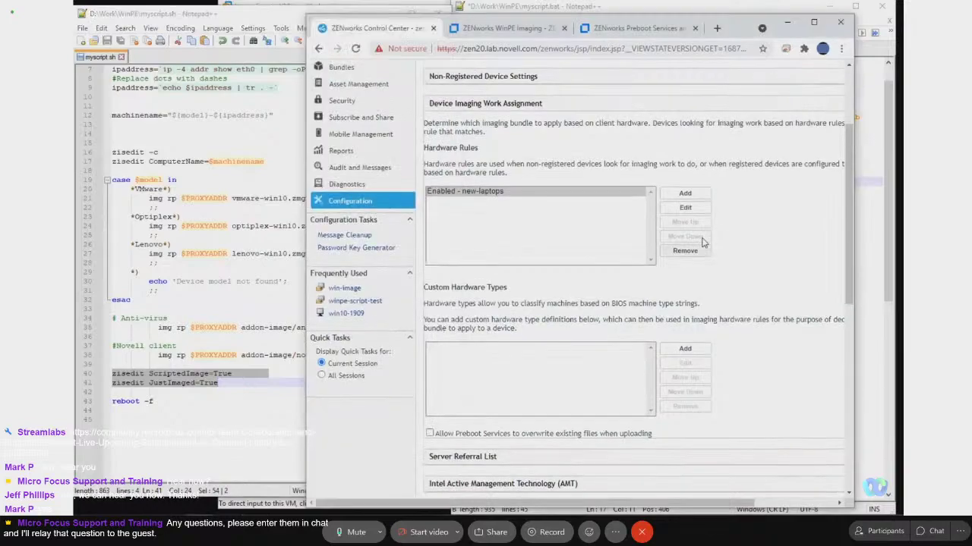
scroll(695, 208, "up", 1)
scroll(690, 243, "down", 1)
scroll(691, 243, "down", 4)
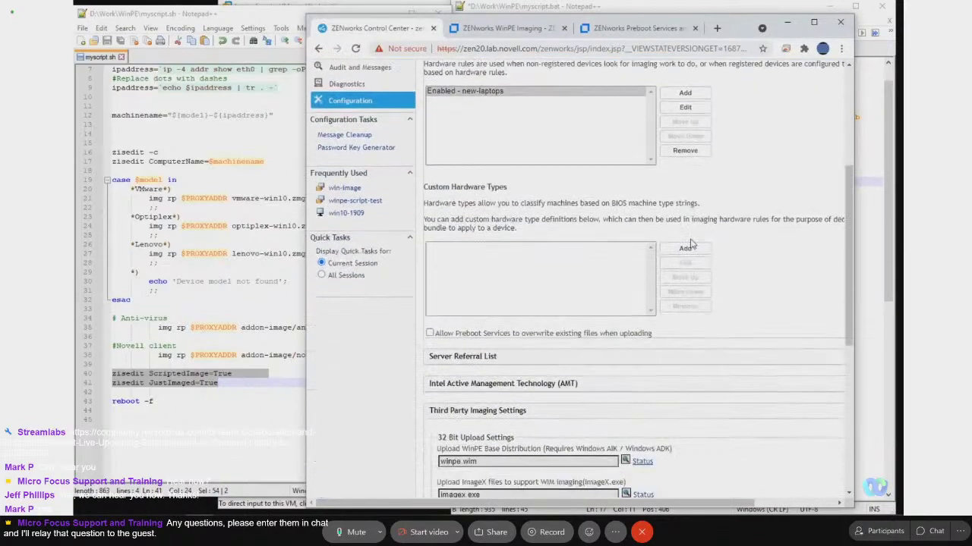
scroll(694, 242, "up", 5)
scroll(693, 242, "up", 1)
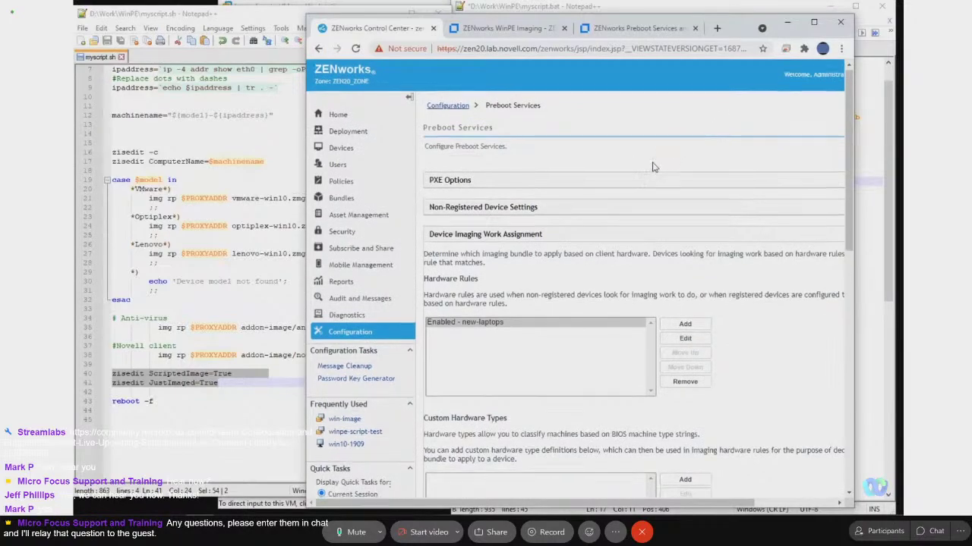
scroll(683, 171, "down", 3)
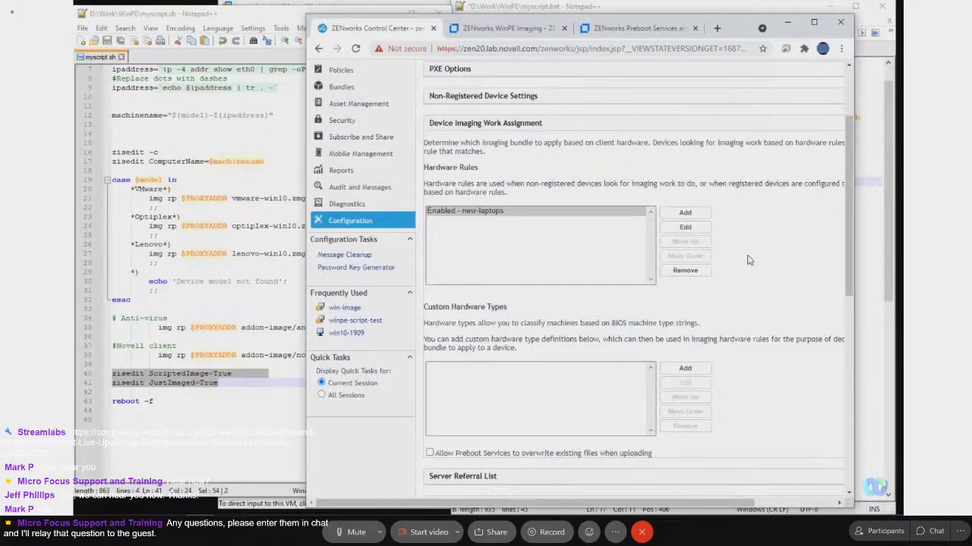
scroll(749, 260, "up", 3)
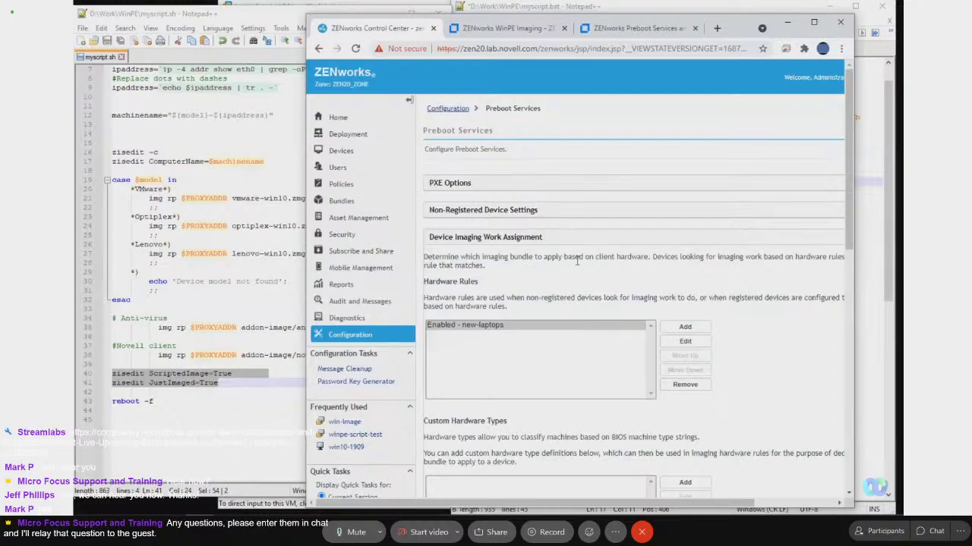
scroll(607, 277, "down", 2)
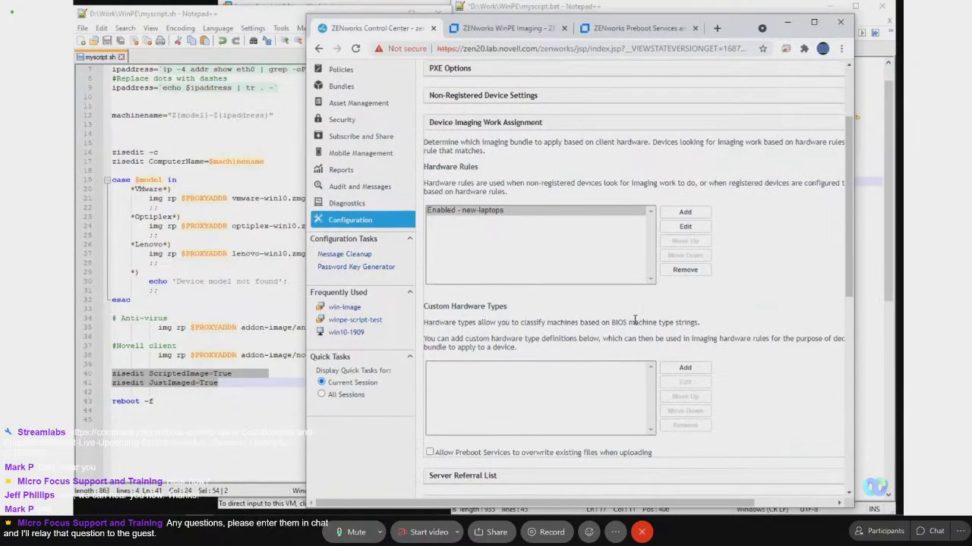
scroll(784, 289, "down", 1)
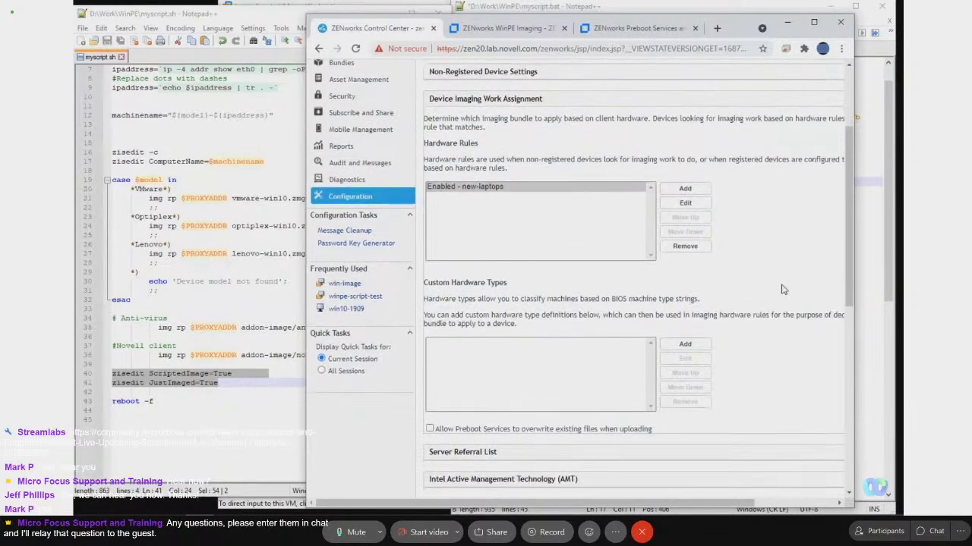
scroll(783, 289, "down", 1)
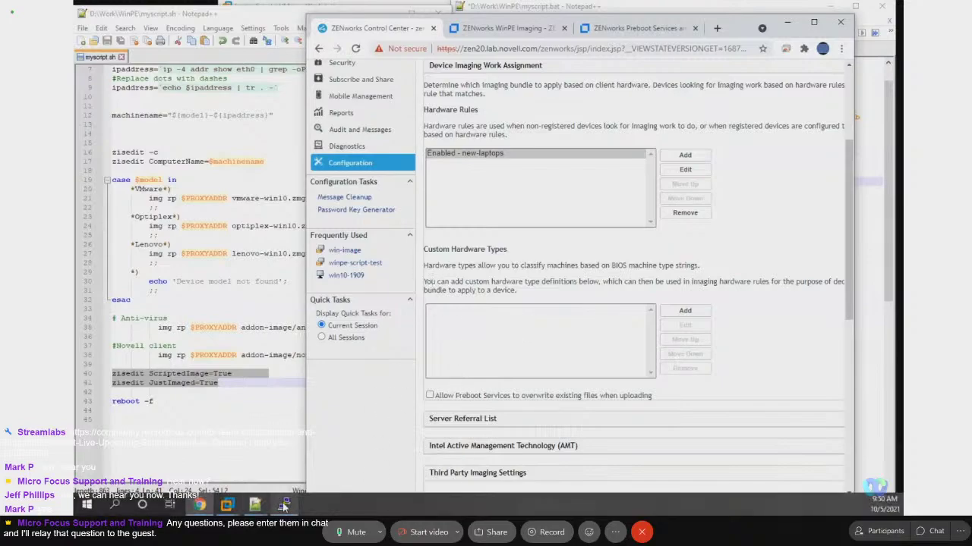
Bring up the server's SSH terminal and reposition it, and reopen the new-laptops hardware rule for editing in ZENworks Control Center.
left_click(283, 505)
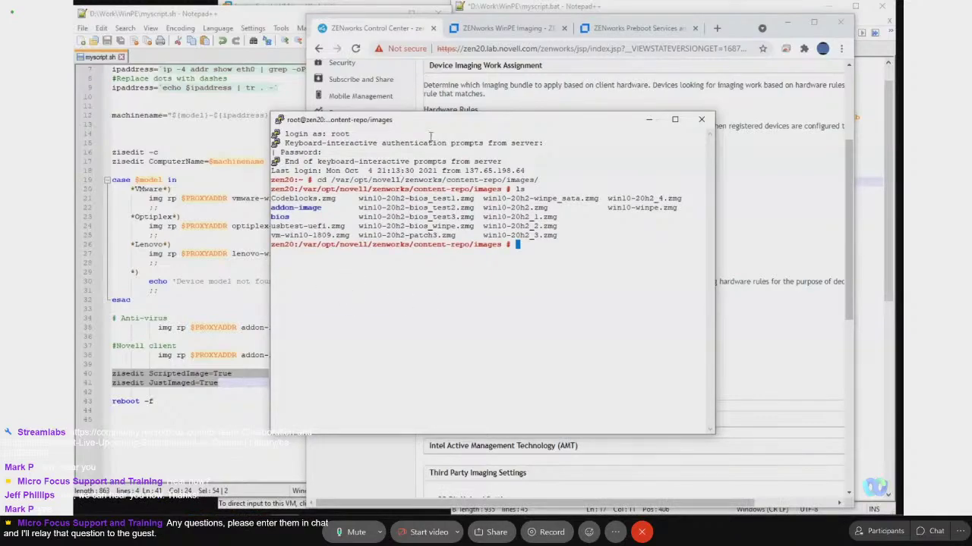
left_click_drag(445, 112, 354, 114)
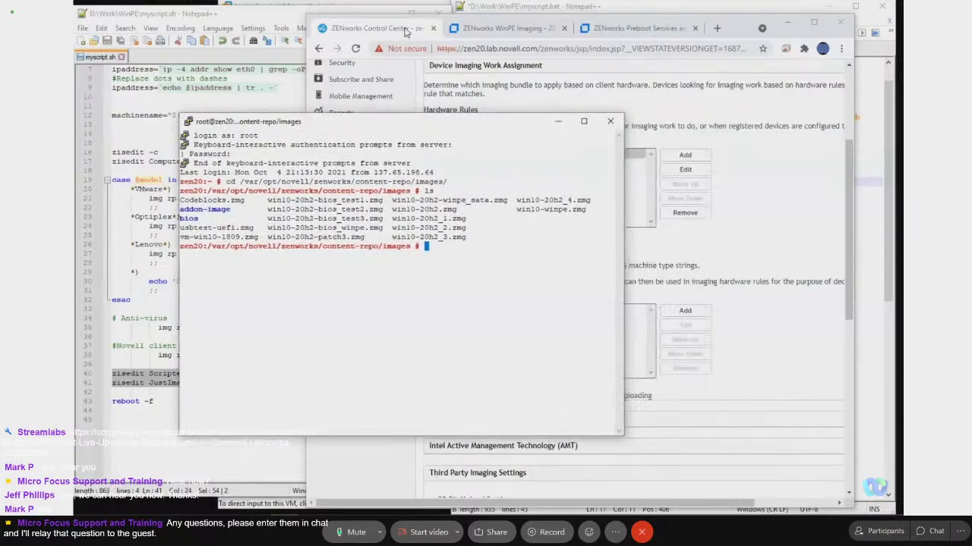
left_click(465, 197)
left_click(683, 170)
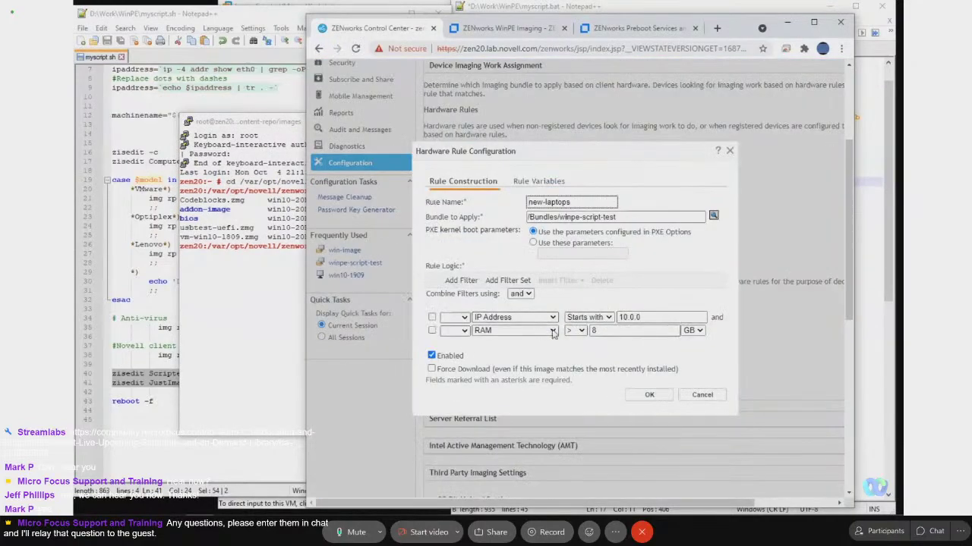
left_click(553, 332)
left_click(459, 331)
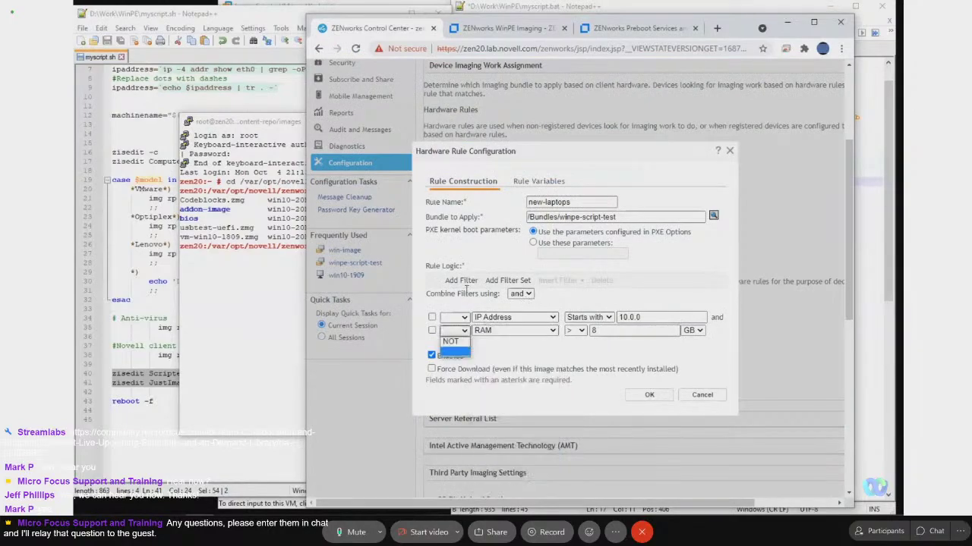
left_click(506, 361)
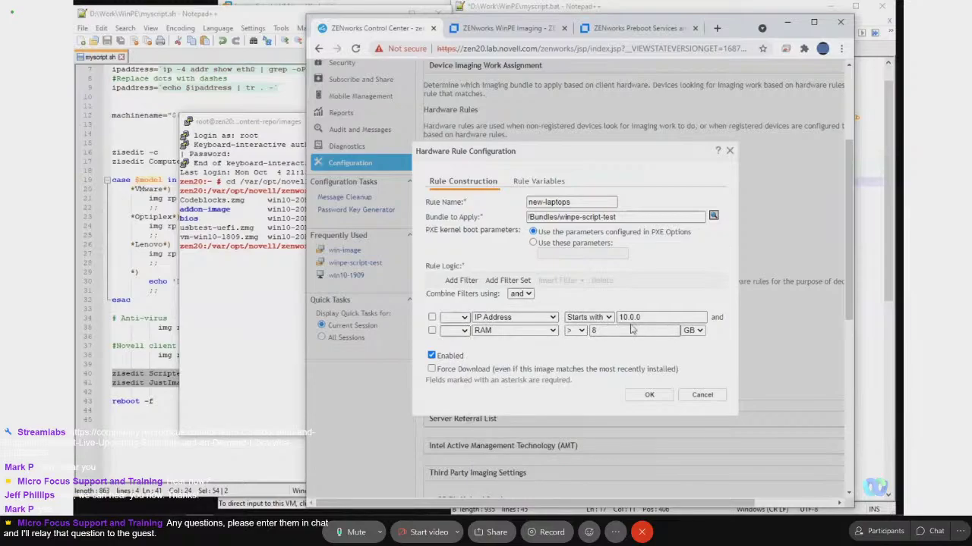
Add a third filter to the new-laptops rule logic requiring System Manufacturer Equal to Dell.
left_click(463, 281)
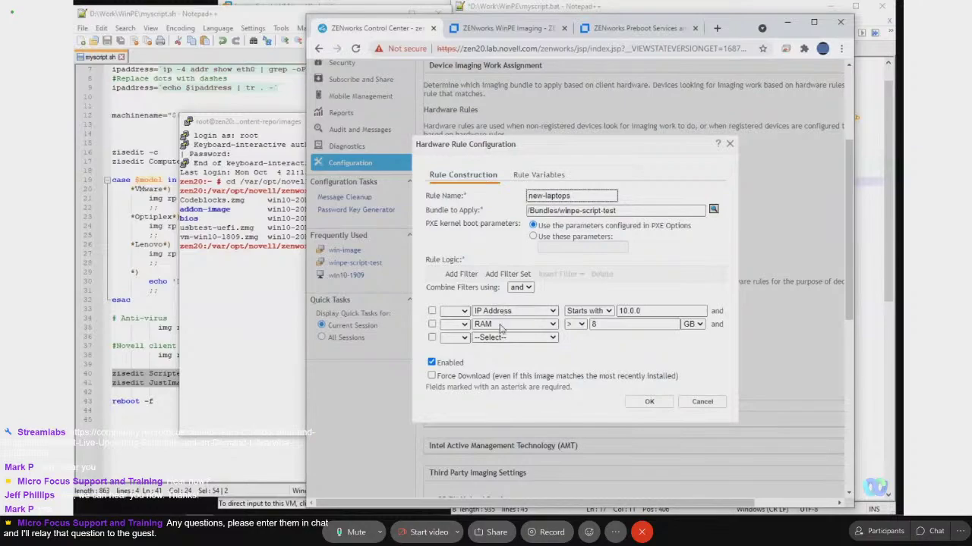
left_click(555, 338)
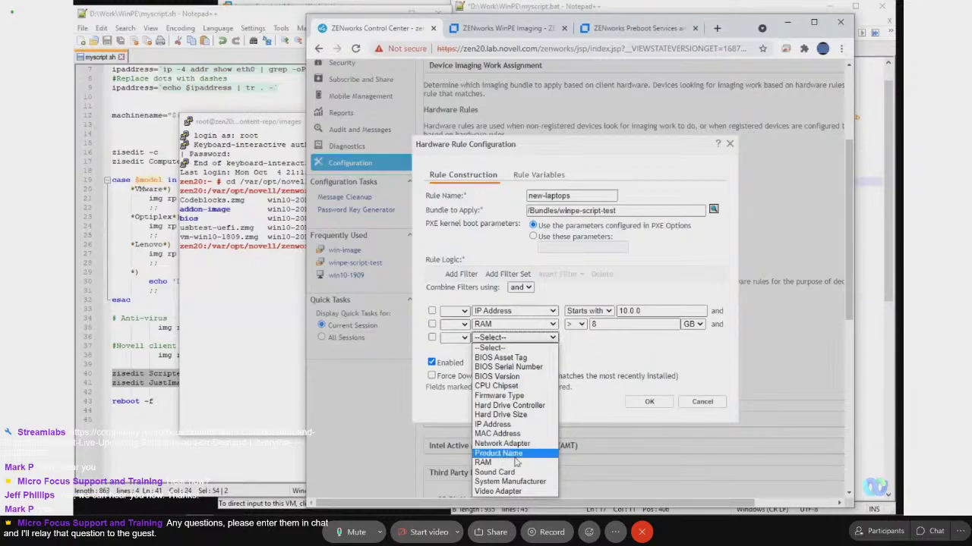
left_click(510, 481)
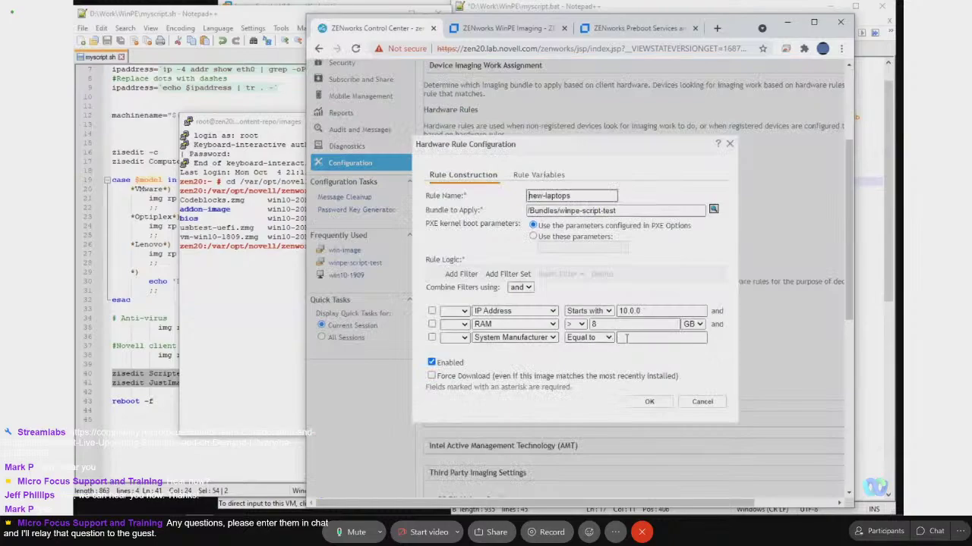
left_click(630, 338)
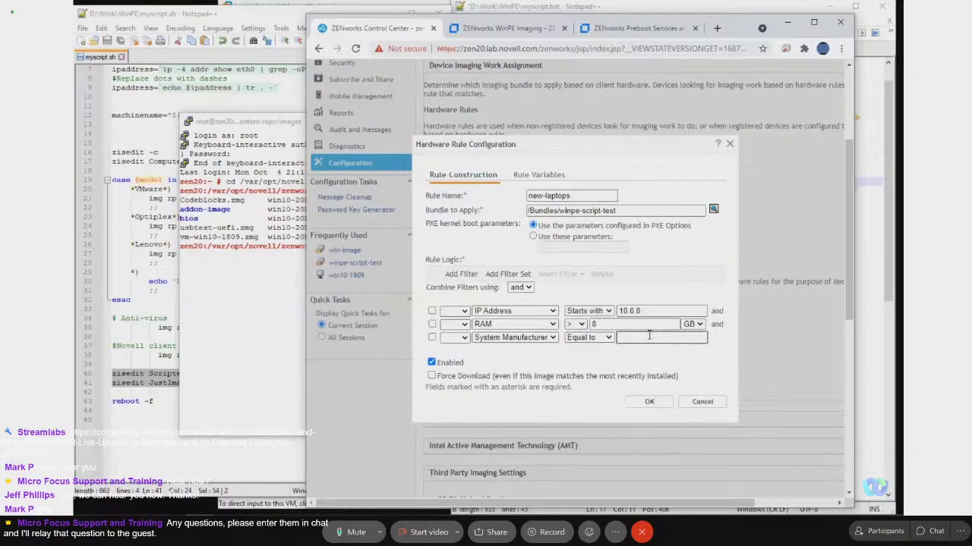
type("Optip")
type("l")
key("BackSpace")
key("BackSpace")
key("BackSpace")
key("BackSpace")
key("BackSpace")
key("BackSpace")
type("Dell")
Switch to the SSH terminal, maximize it, change to /var/opt/novell/log/zenworks/preboot/ and list its files.
left_click(224, 323)
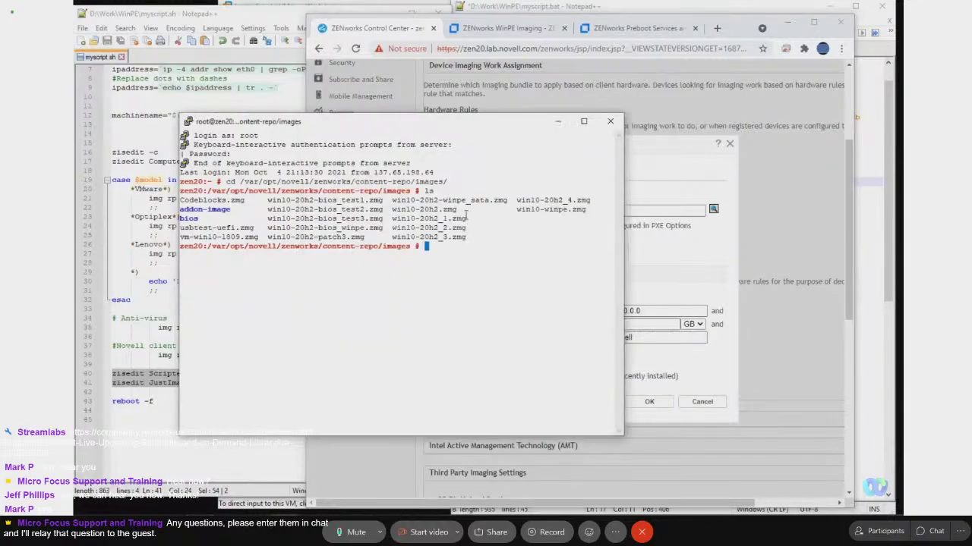
left_click(583, 123)
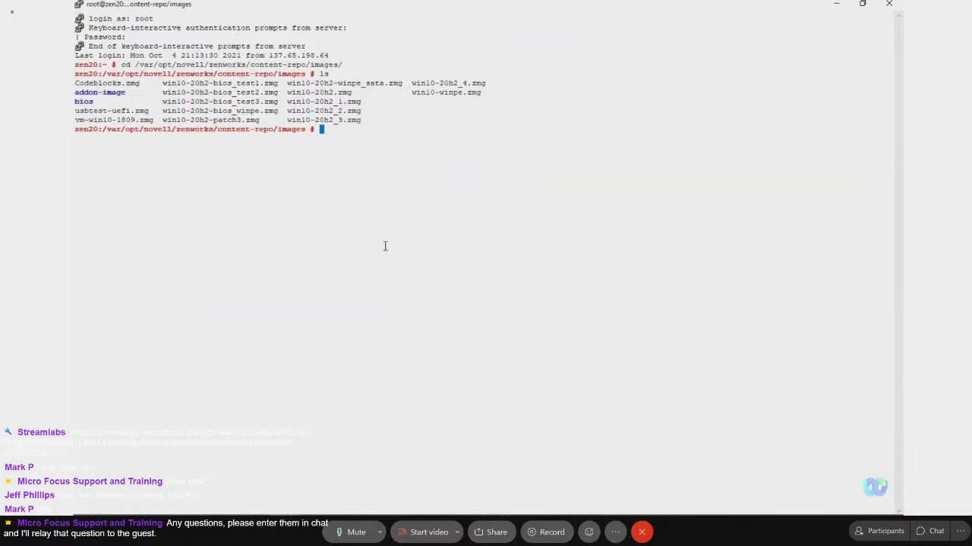
type("cd /var/opt/novell/log/zenworks/")
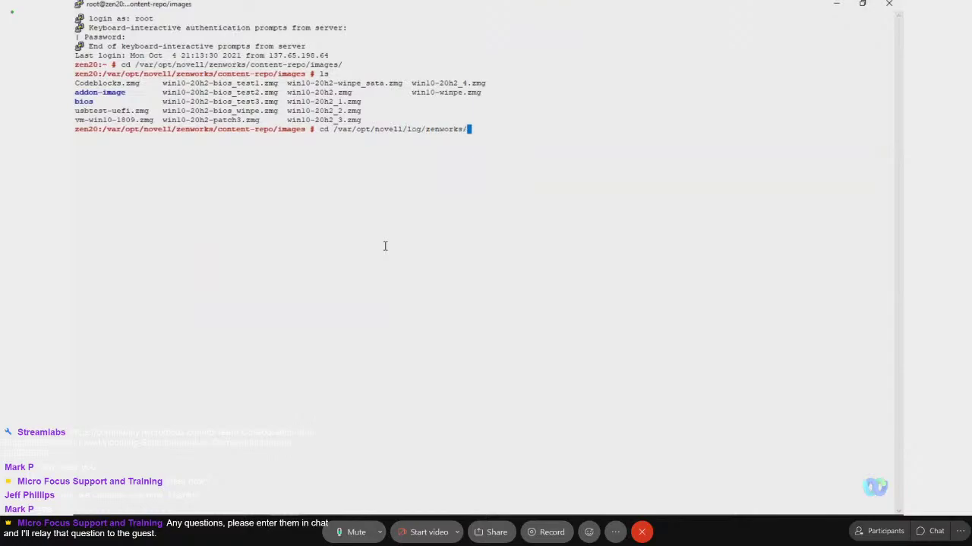
type("preboot/")
key("Return")
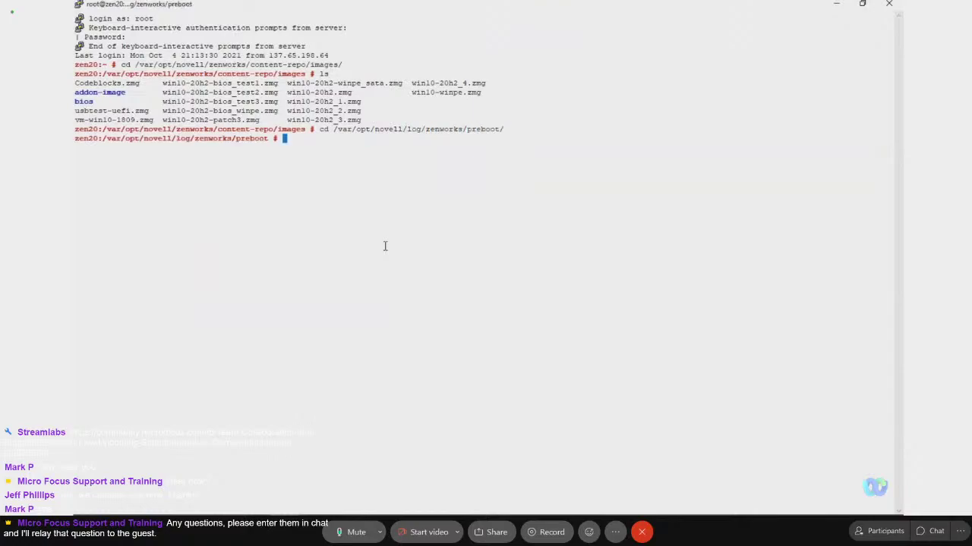
type("ls")
key("Return")
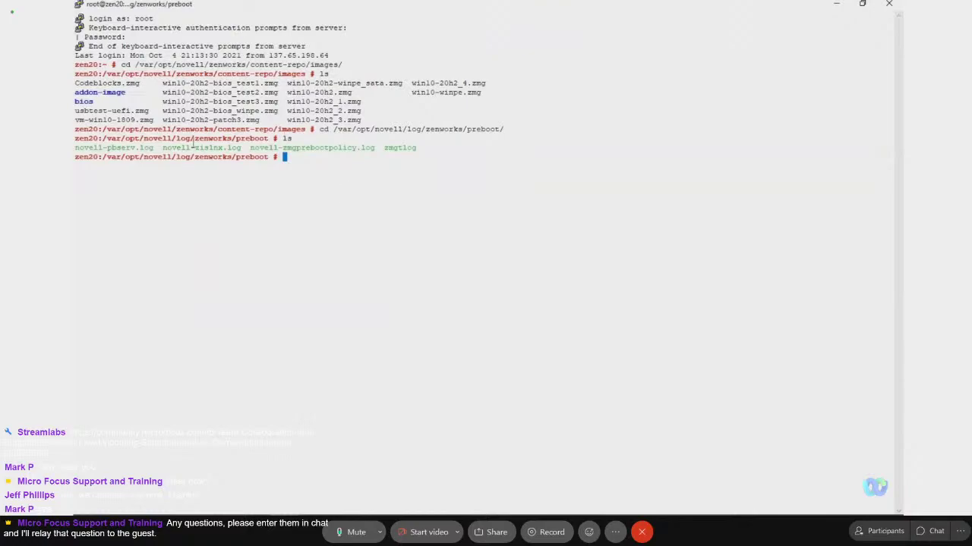
Open the novell-pbserv.log file in the vi editor.
double_click(127, 148)
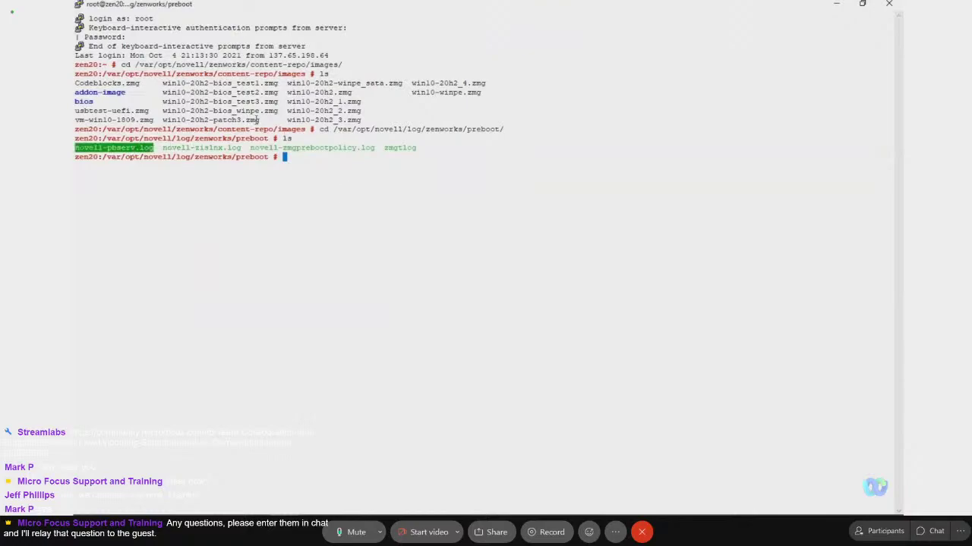
type("novell-pb")
key("BackSpace")
key("BackSpace")
key("BackSpace")
key("BackSpace")
key("BackSpace")
key("BackSpace")
key("BackSpace")
key("BackSpace")
key("BackSpace")
type("ii novell-pb")
key("Tab")
key("Return")
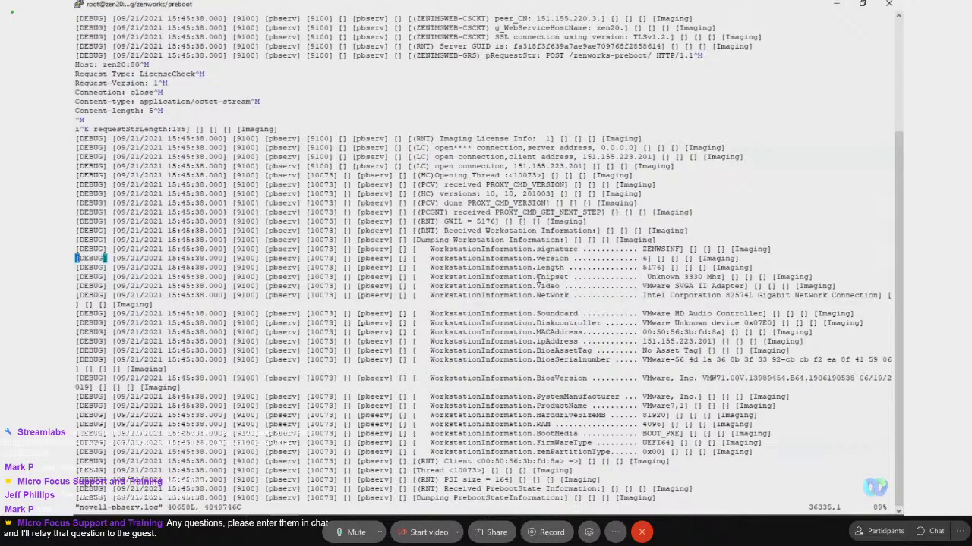
Examine the log's workstation information, including the network, MAC address, BIOS serial number, product name, system manufacturer and IP address fields.
left_click_drag(536, 295, 692, 303)
left_click_drag(536, 331, 725, 334)
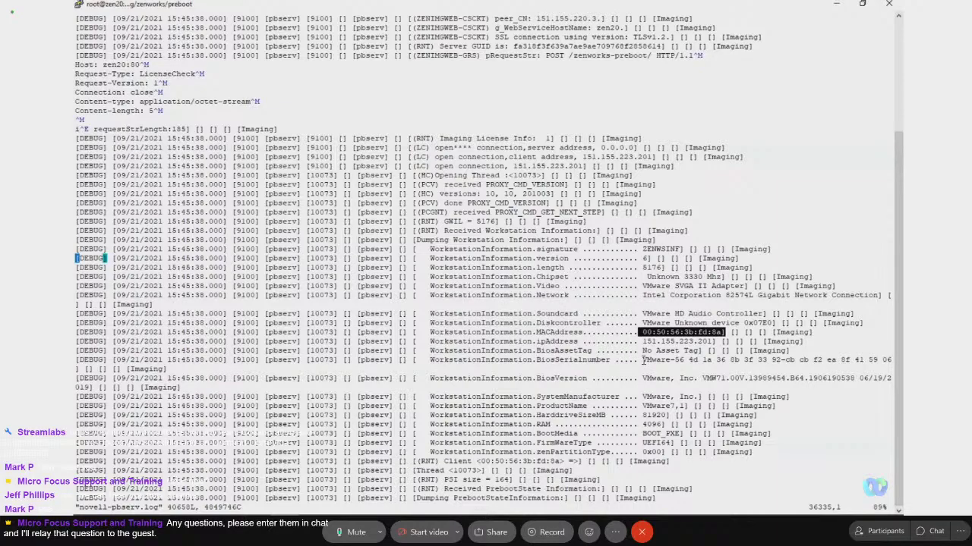
left_click_drag(642, 360, 706, 362)
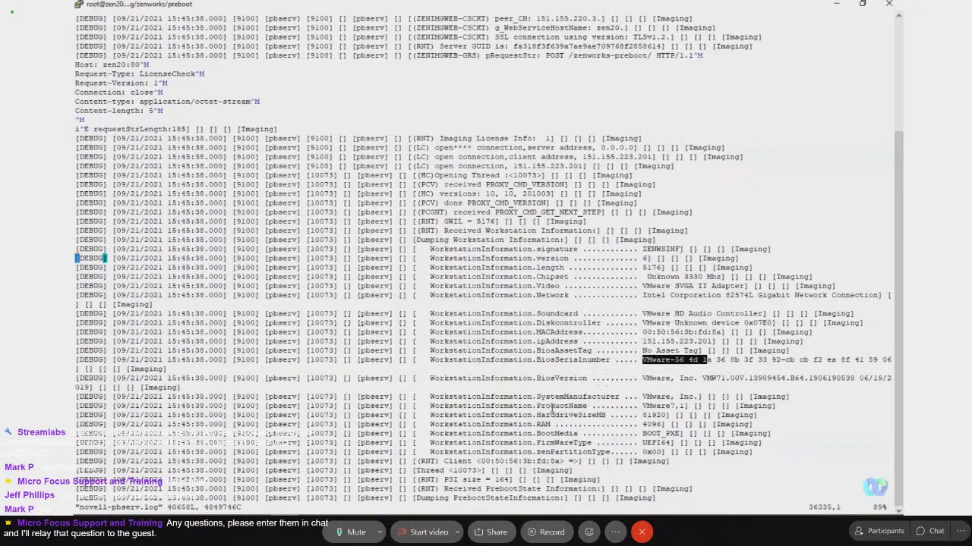
left_click_drag(642, 406, 676, 407)
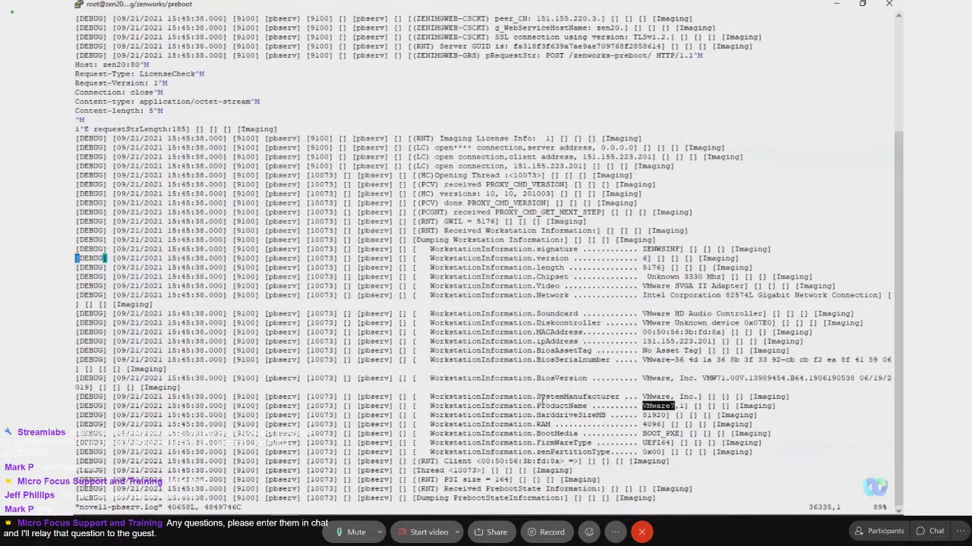
left_click_drag(538, 398, 687, 396)
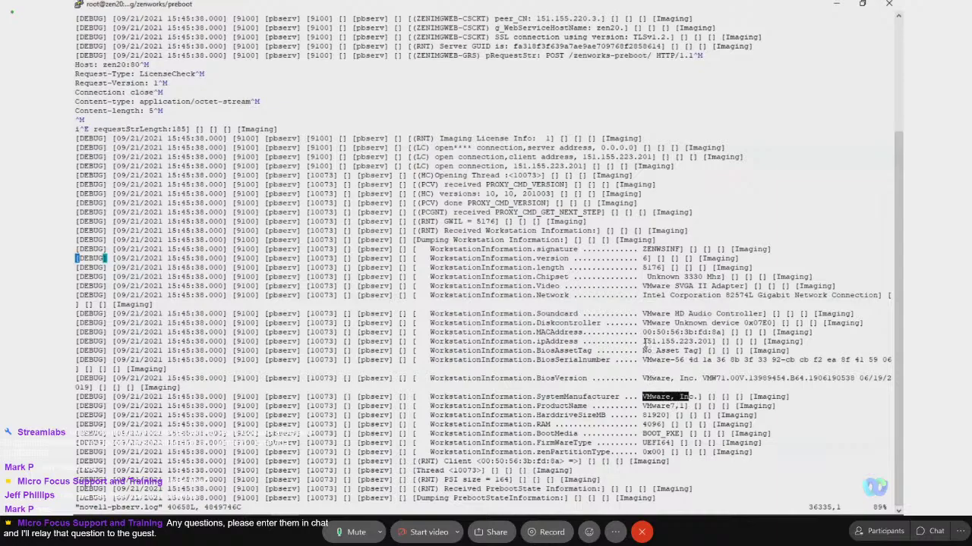
left_click_drag(643, 341, 696, 343)
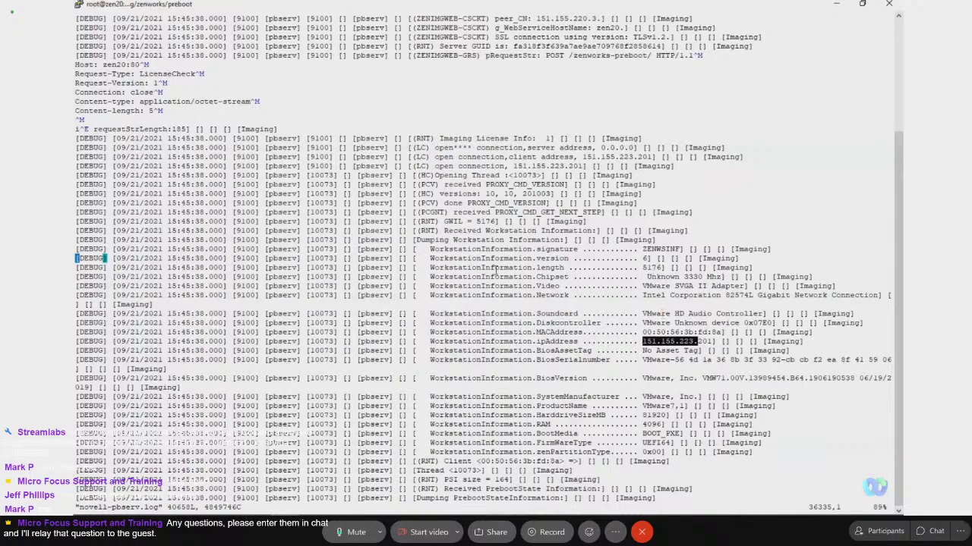
Review the complete workstation information block in the log and close the file without saving.
mouse_move(426, 249)
left_mouse_down()
mouse_move(581, 419)
mouse_move(763, 431)
mouse_move(789, 451)
left_mouse_up()
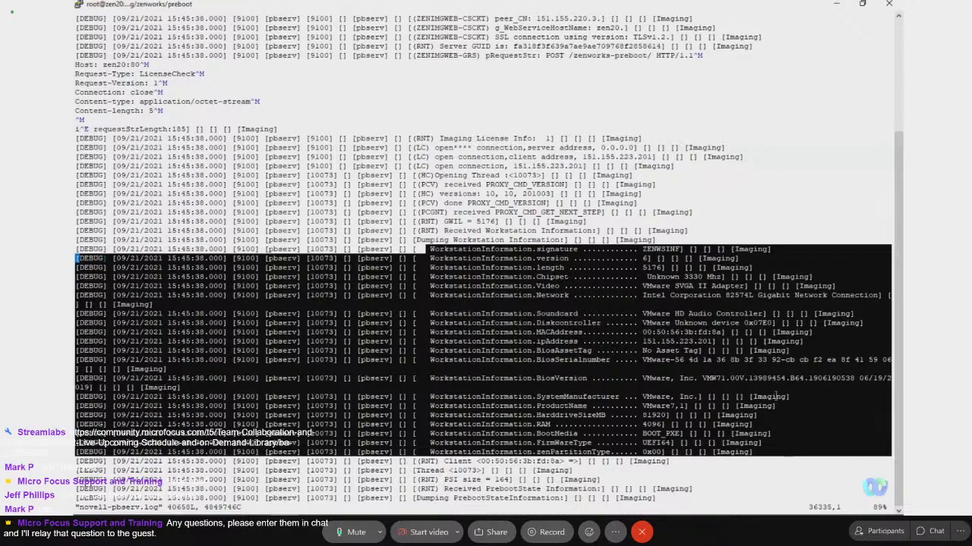
left_click(665, 393)
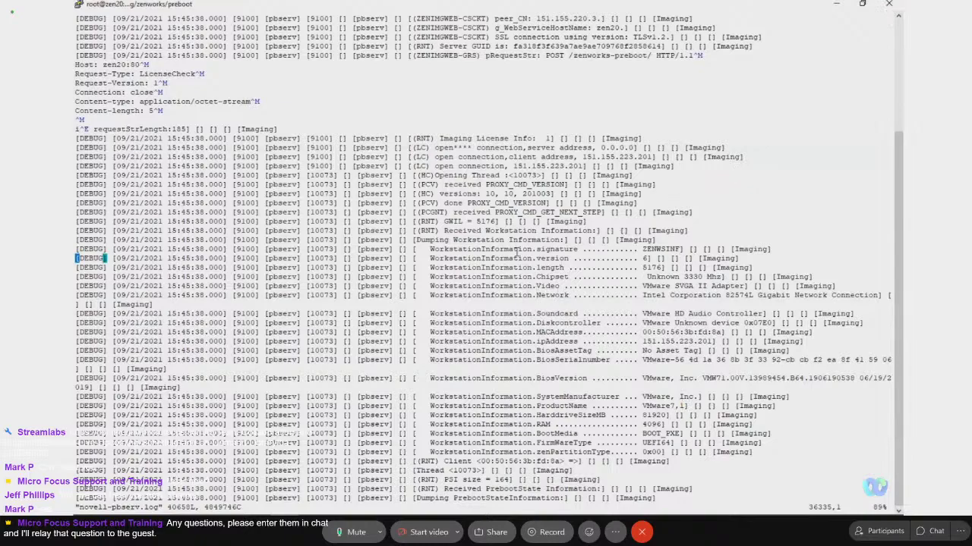
type(":q")
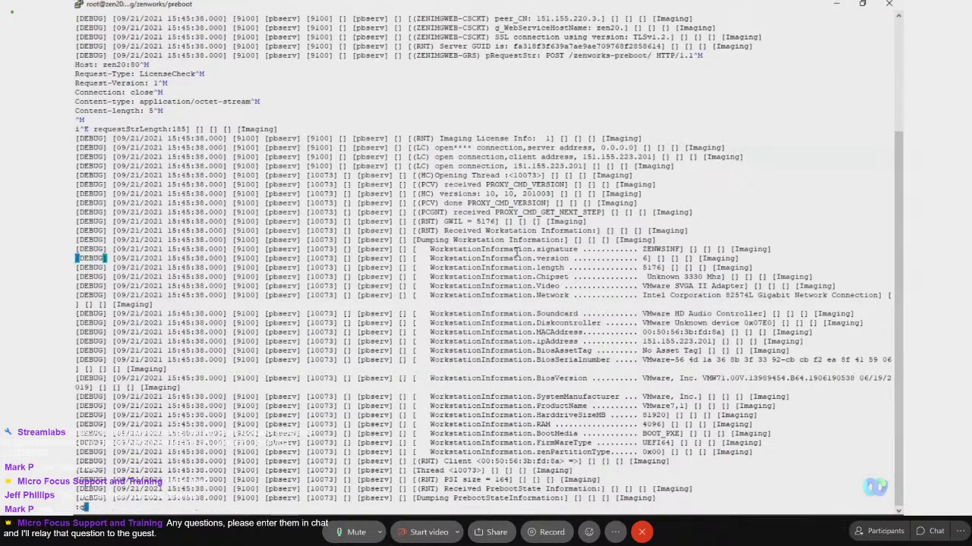
key("Return")
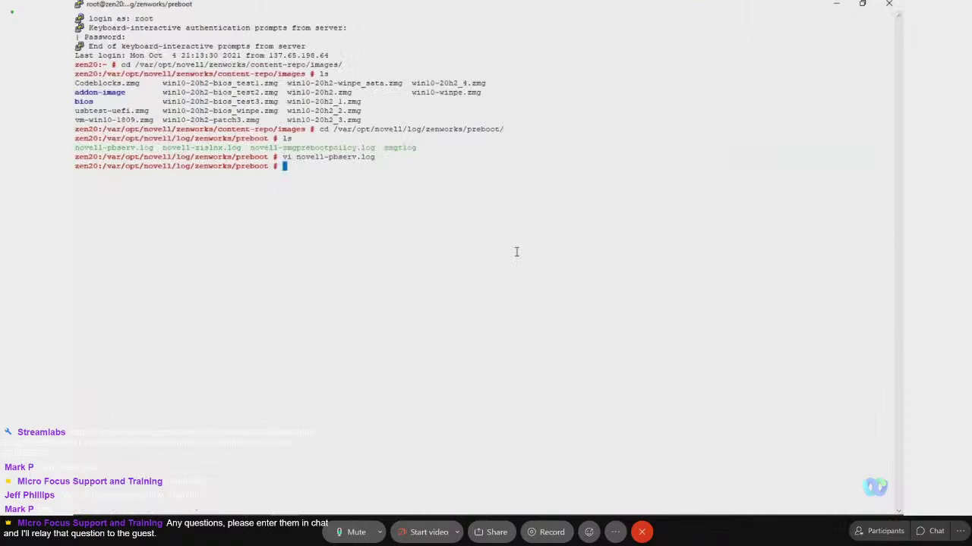
Change to the directory /etc/opt/novell/zenworks/preboot/ and list its files.
left_click_drag(296, 157, 375, 157)
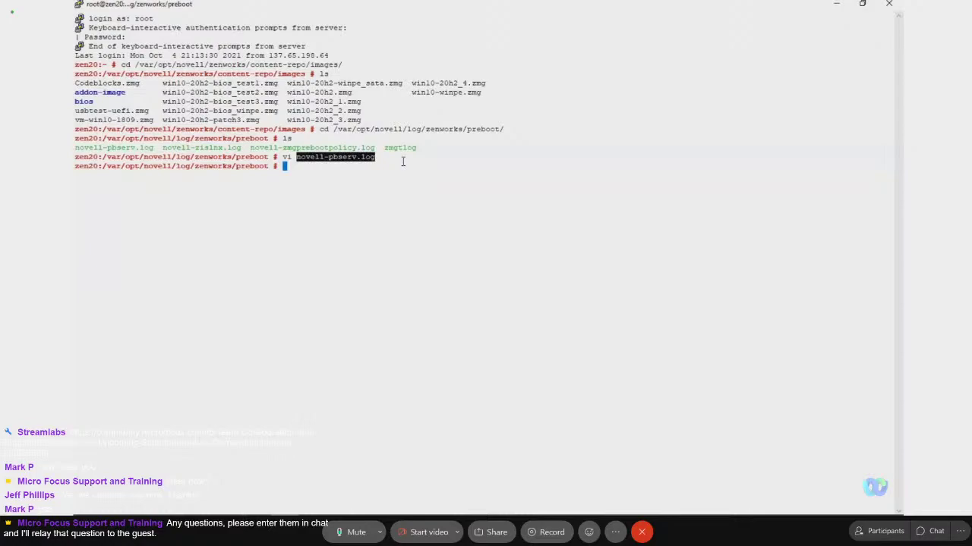
type("cd /etc/opt/novell/zenworks/")
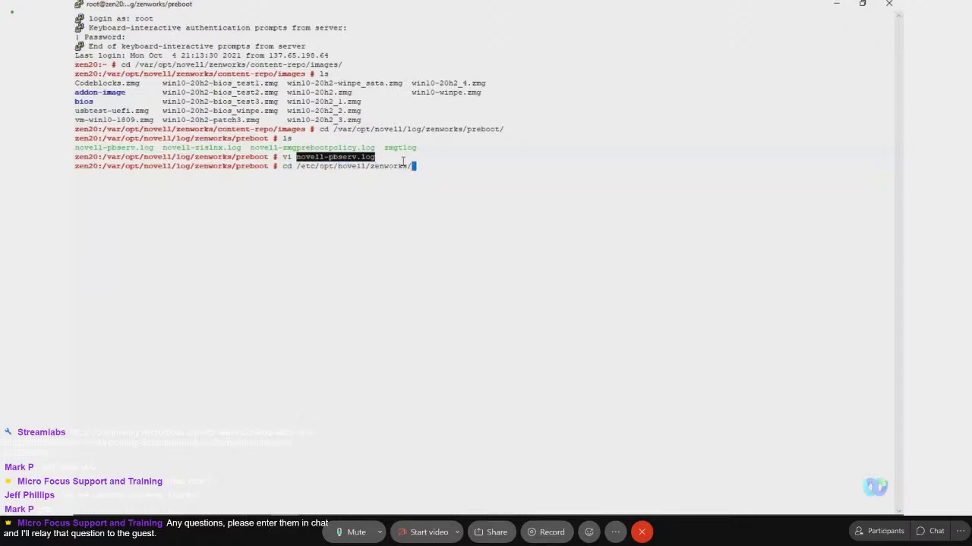
type("preboot/")
key("Return")
type("ls")
key("Return")
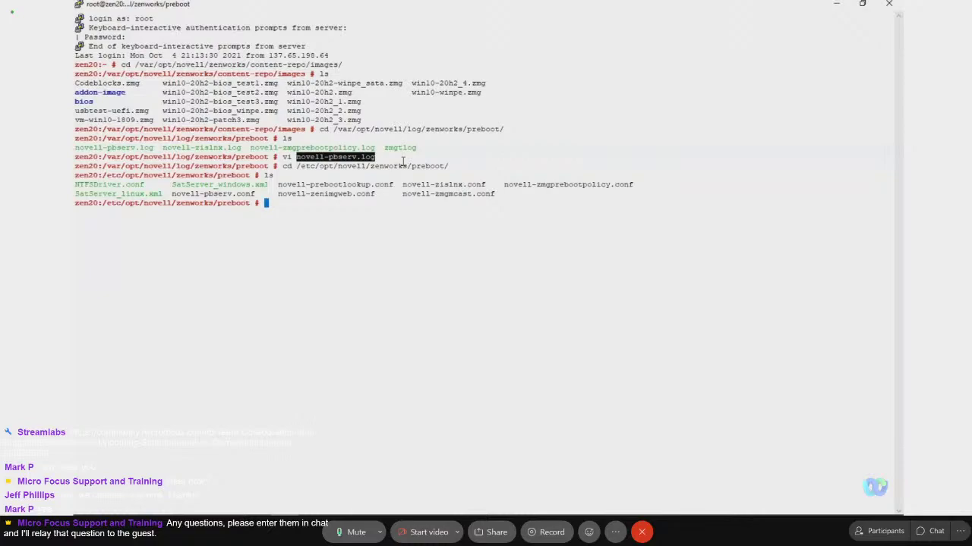
Open the novell-pbserv.conf file in the vi editor.
type("vi novell-pb")
key("Tab")
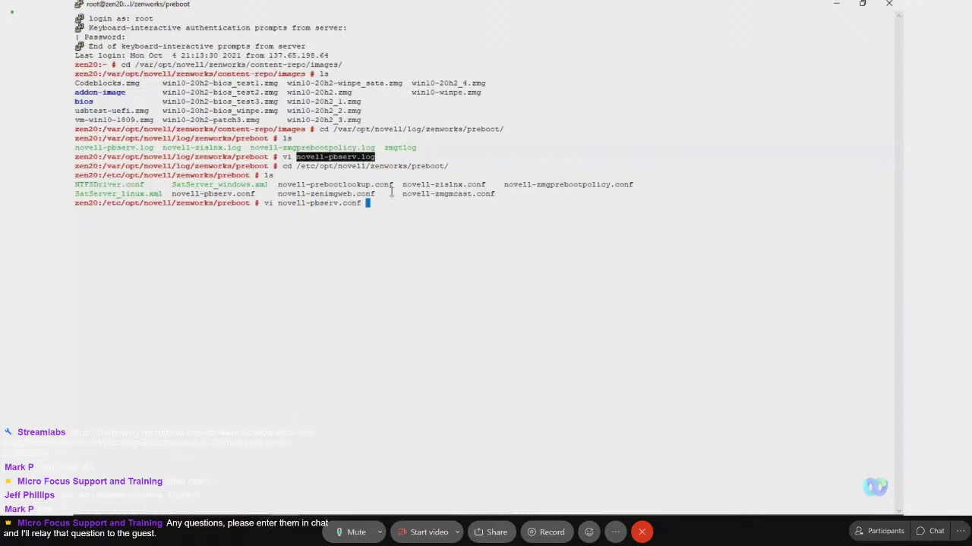
key("Return")
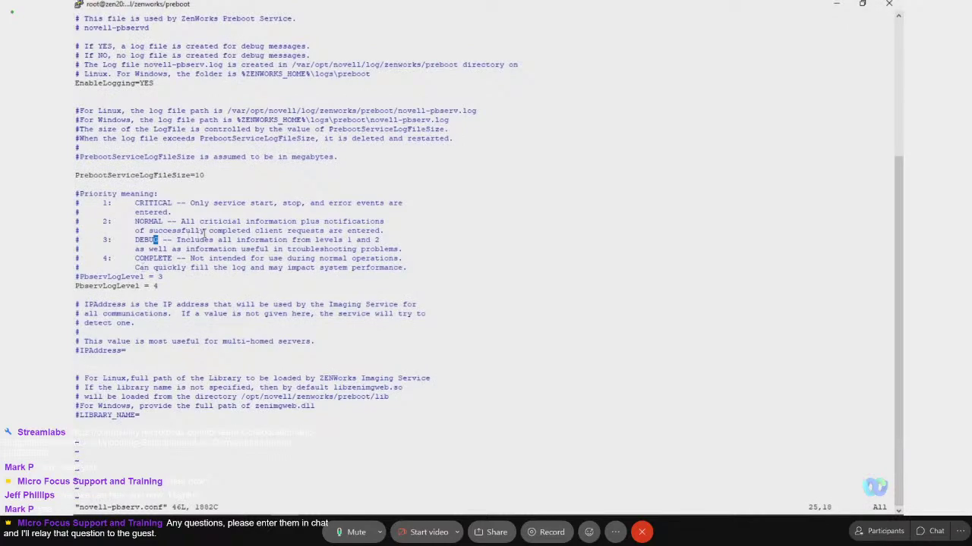
Examine the priority level descriptions and the PbservLogLevel setting in novell-pbserv.conf, and close the file.
key("Down")
key("Down")
key("Down")
key("Down")
key("Down")
left_click_drag(135, 221, 391, 231)
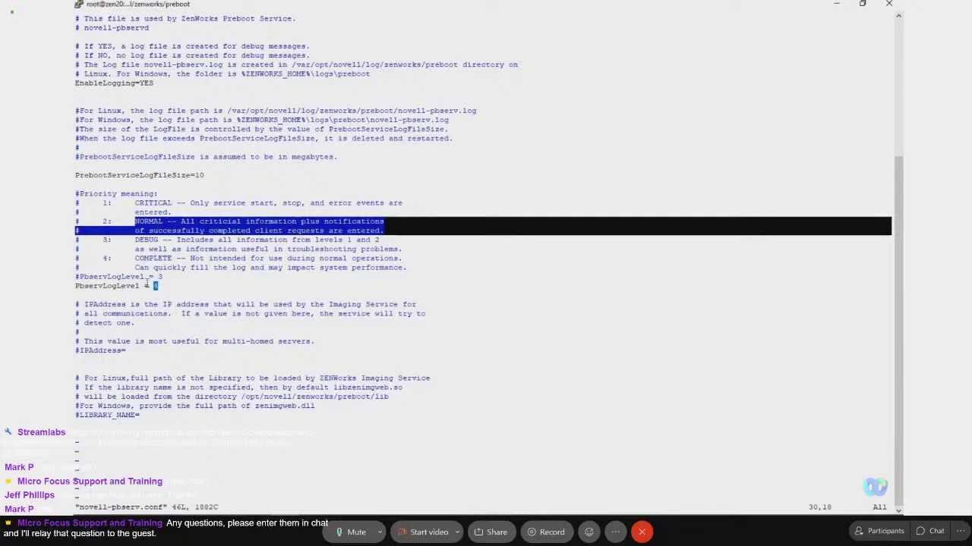
left_click(151, 285)
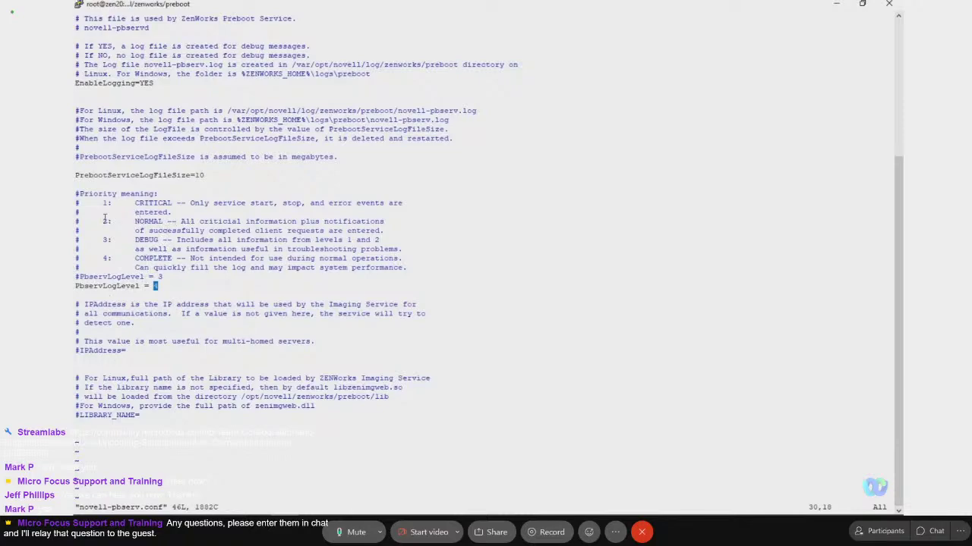
left_click_drag(99, 221, 169, 220)
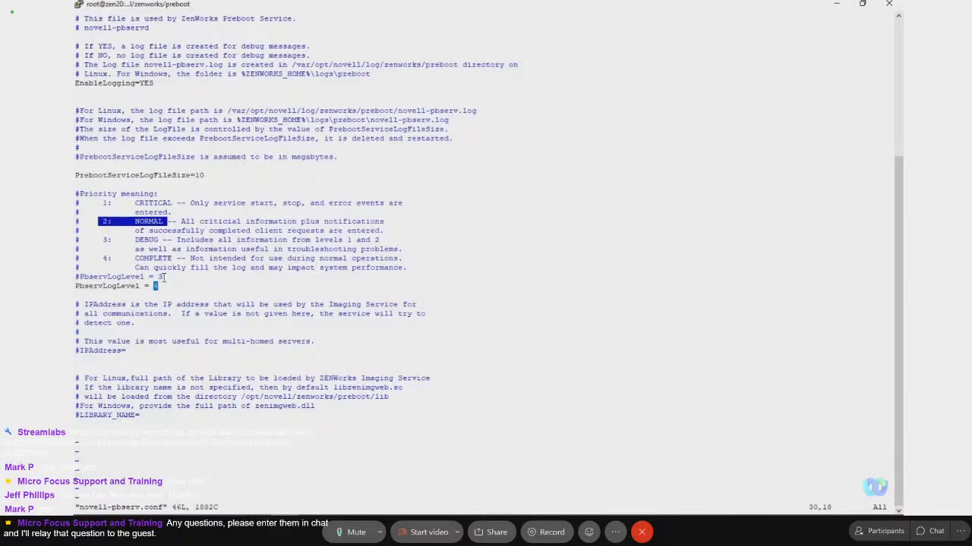
left_click(242, 295)
type(":wq")
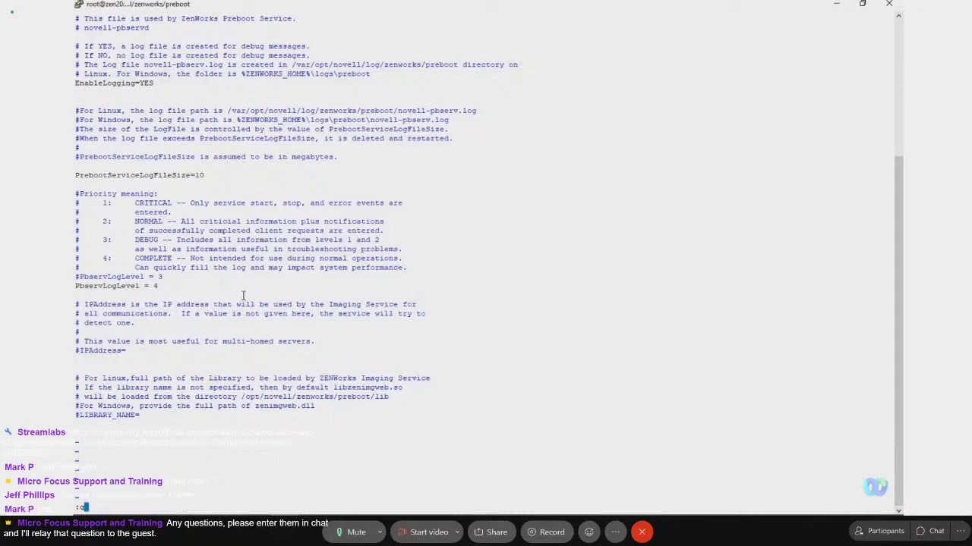
key("Return")
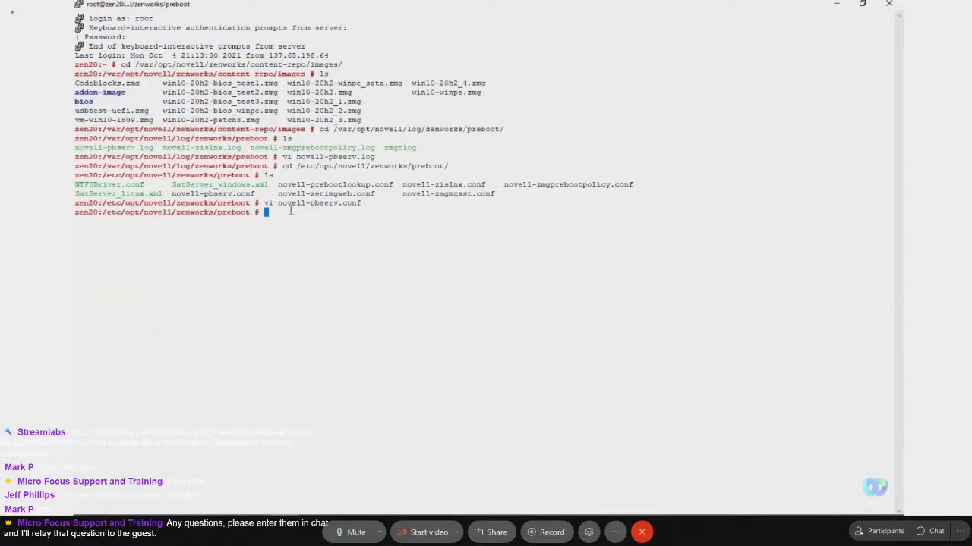
Write systemctl restart novell-pbserv.service at the prompt without running it, and restore the terminal to a smaller window.
type("systemctl restart novell-pb")
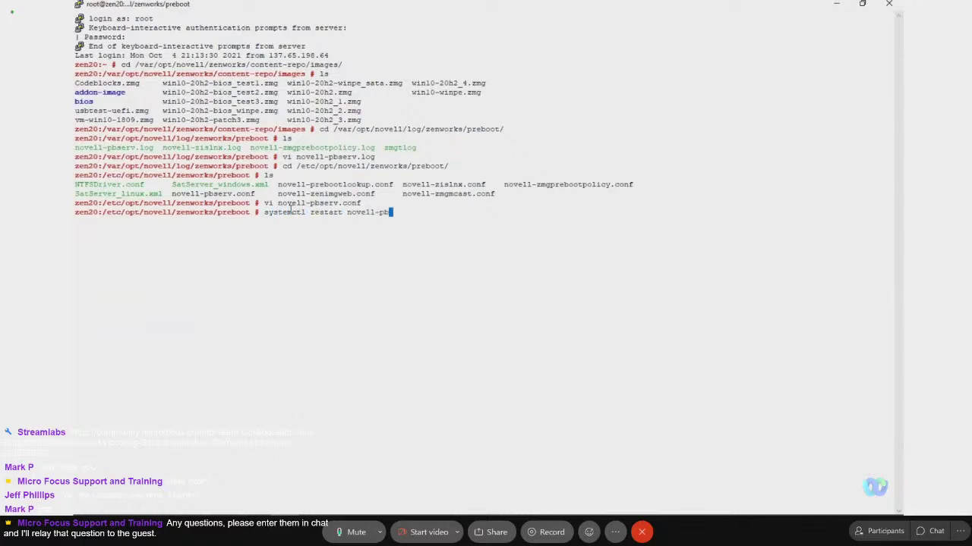
key("Tab")
left_click(862, 4)
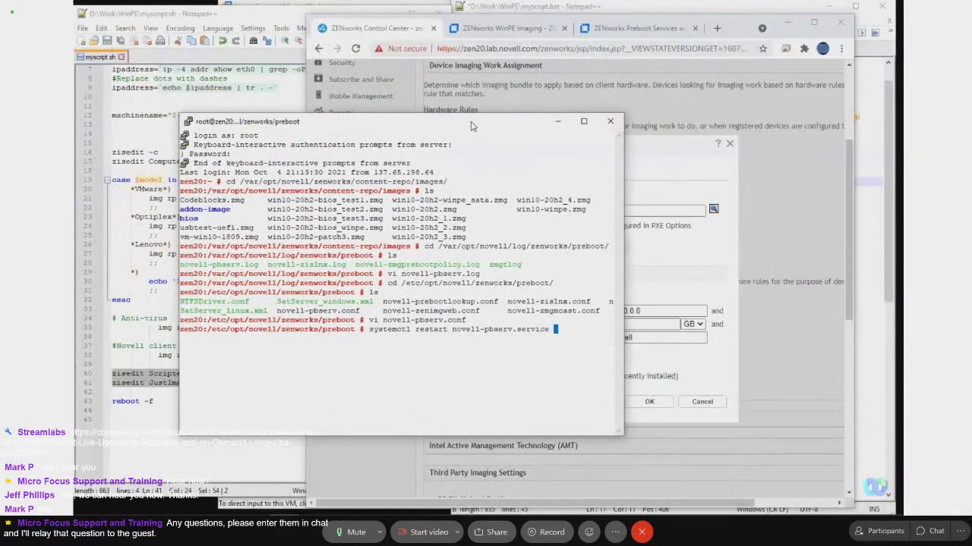
mouse_move(475, 131)
left_mouse_down()
mouse_move(473, 142)
mouse_move(462, 140)
left_mouse_up()
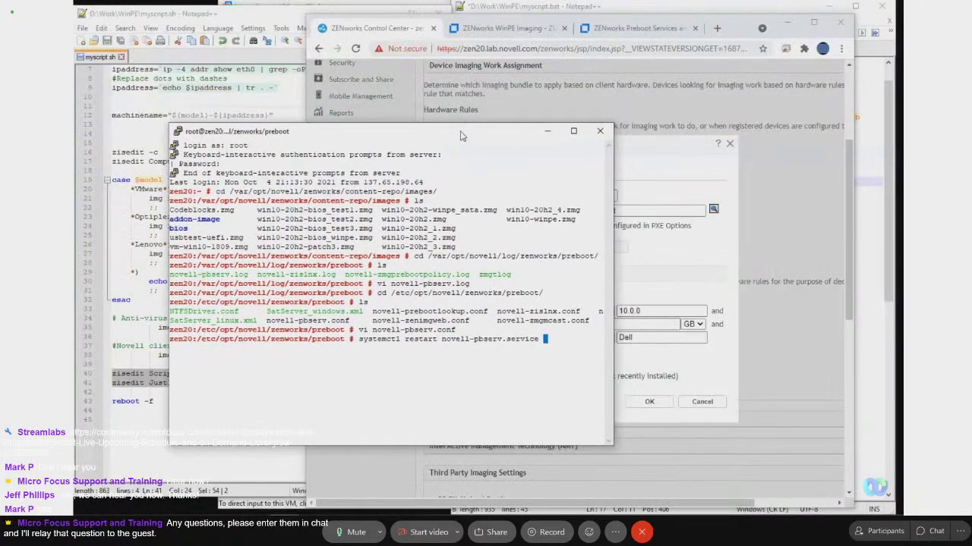
Switch to ZENworks Control Center and cancel the edit of the new-laptops hardware rule, returning to the Device Imaging Work Assignment settings.
left_click(639, 156)
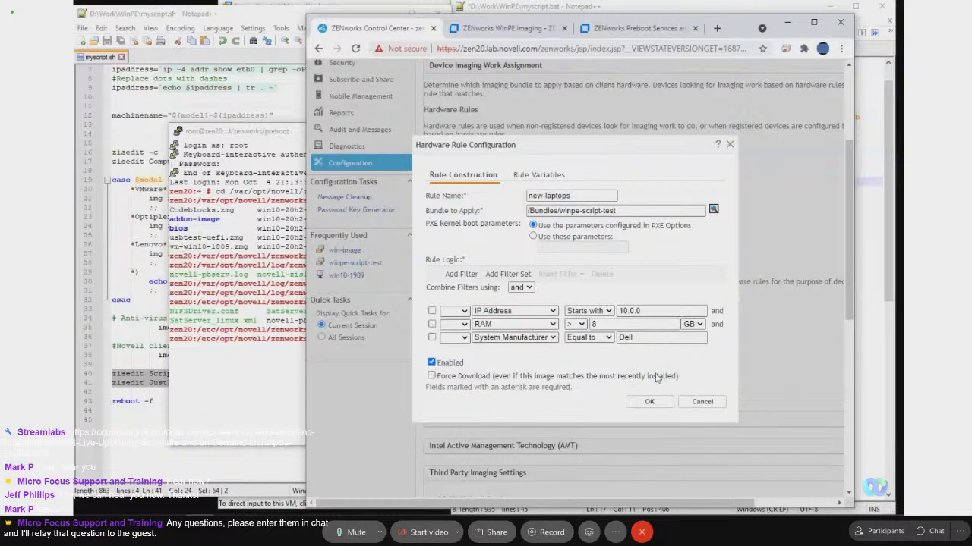
left_click(703, 403)
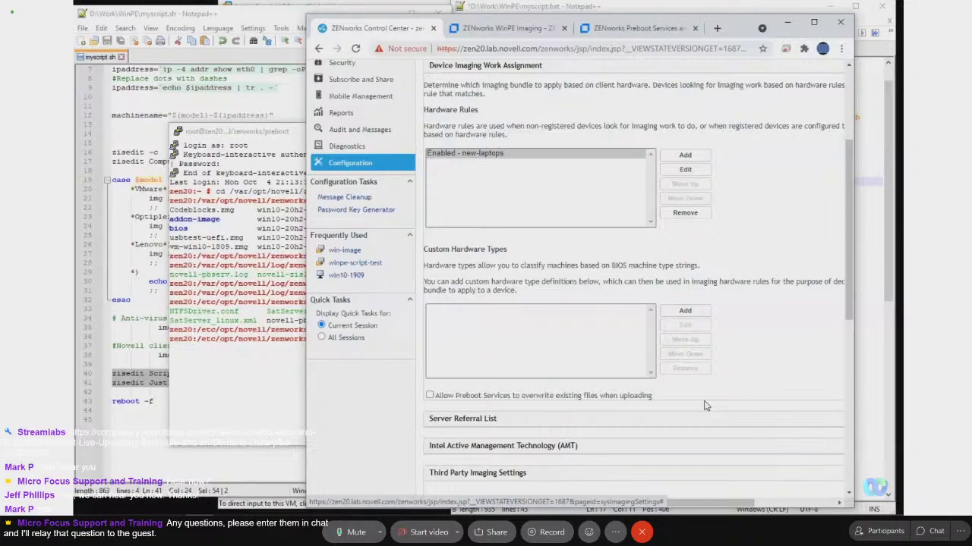
left_click(266, 138)
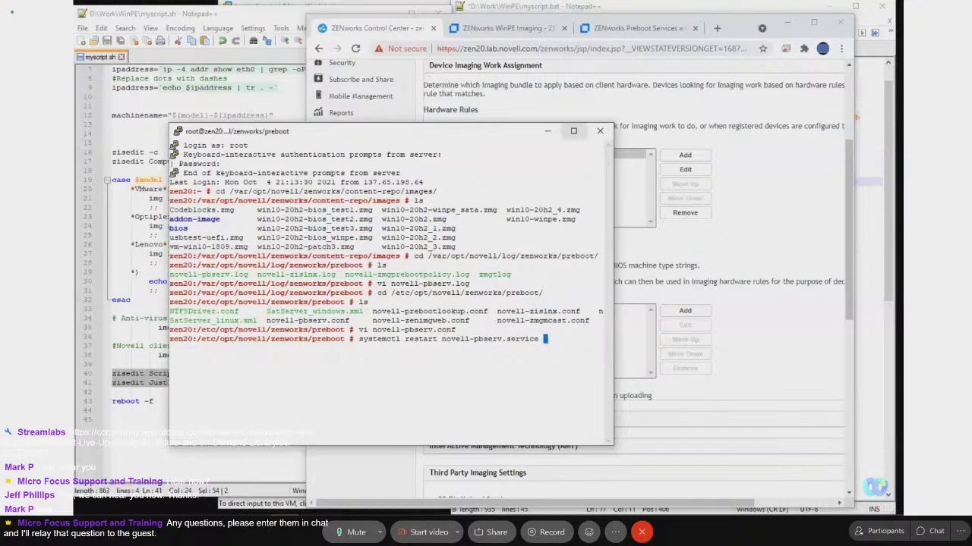
left_click(374, 30)
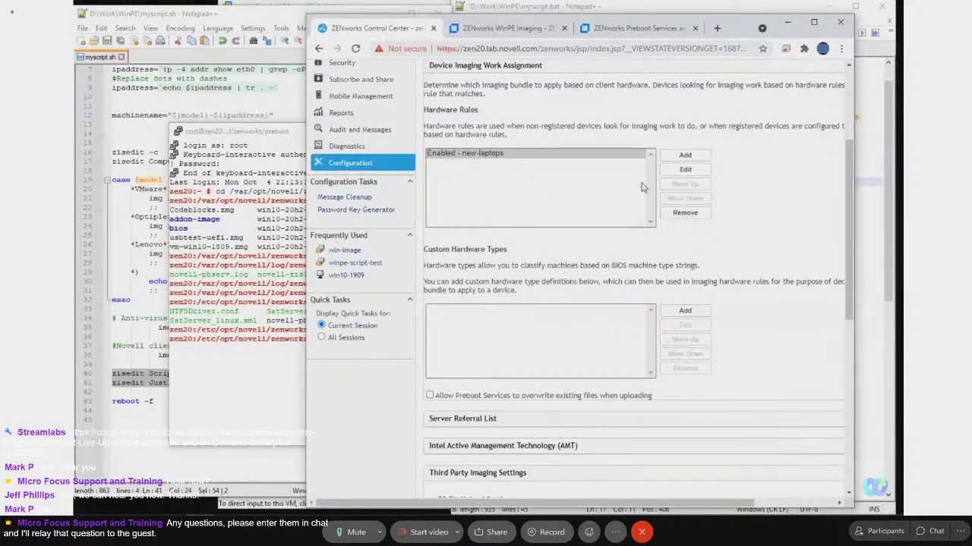
scroll(790, 239, "up", 1)
scroll(790, 239, "up", 1)
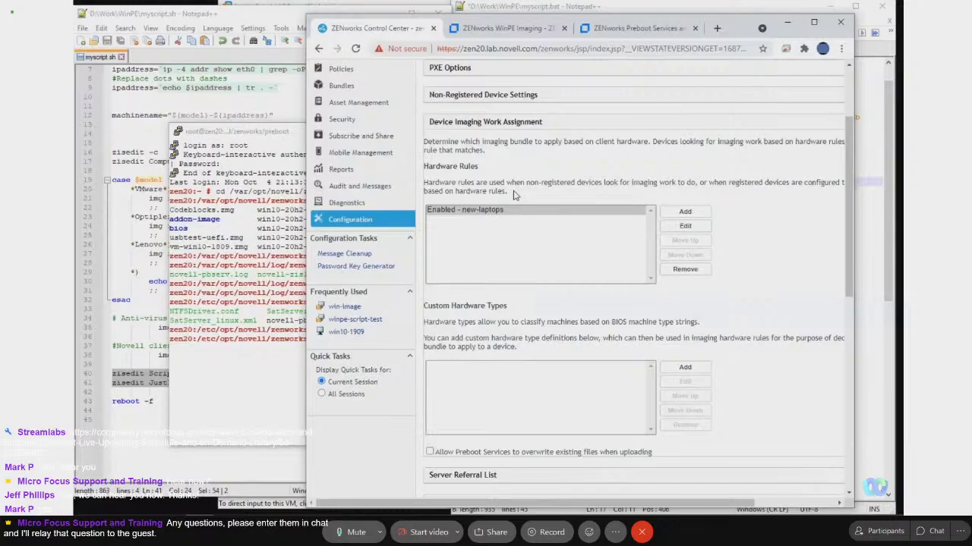
Switch to the SSH terminal and clear the unexecuted service restart command from the prompt.
left_click(262, 282)
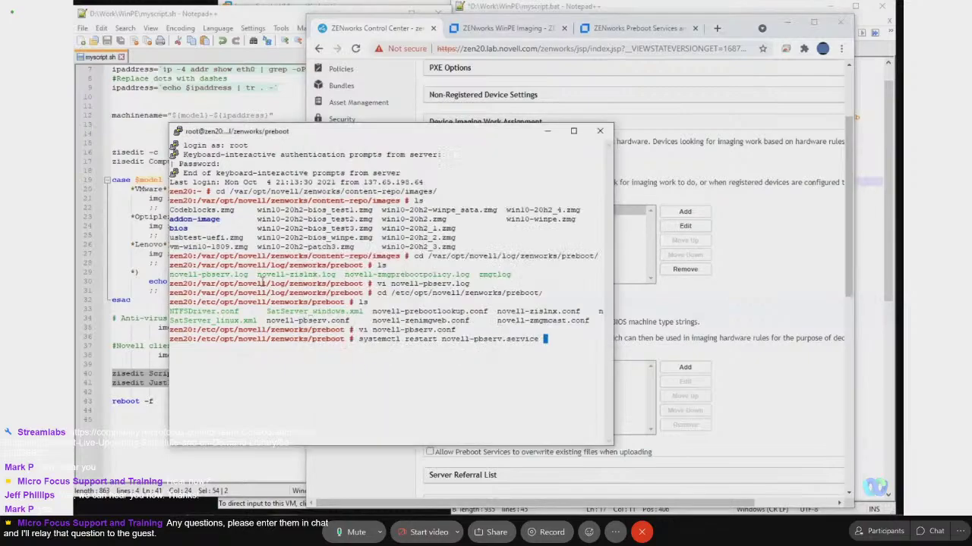
key("BackSpace")
key("BackSpace")
key("BackSpace")
key("BackSpace")
key("BackSpace")
key("BackSpace")
key("BackSpace")
key("BackSpace")
key("BackSpace")
key("BackSpace")
key("BackSpace")
key("BackSpace")
key("BackSpace")
key("BackSpace")
key("BackSpace")
key("BackSpace")
key("BackSpace")
key("BackSpace")
key("BackSpace")
key("BackSpace")
key("BackSpace")
key("BackSpace")
key("BackSpace")
key("BackSpace")
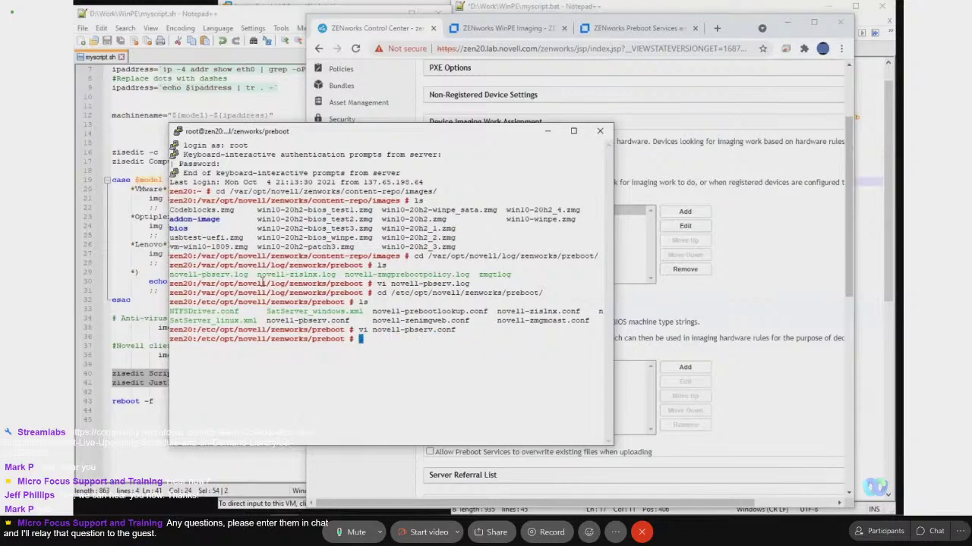
Change to the directory /var/opt/novell/log/ and list its files.
type("cd")
key("BackSpace")
key("BackSpace")
type("cd /var/o")
type("pt/novell/")
type("t")
key("BackSpace")
key("BackSpace")
type("/log/")
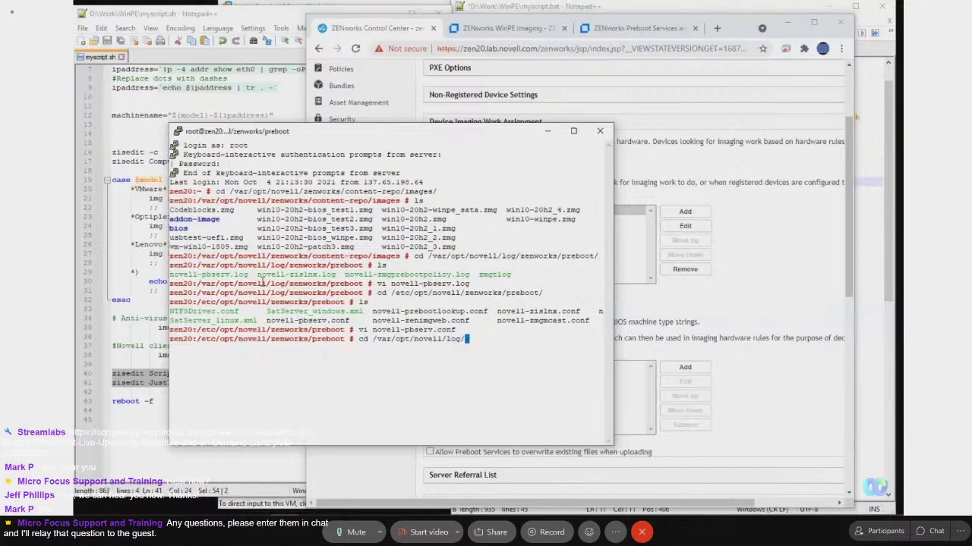
key("Return")
type("ls")
key("Return")
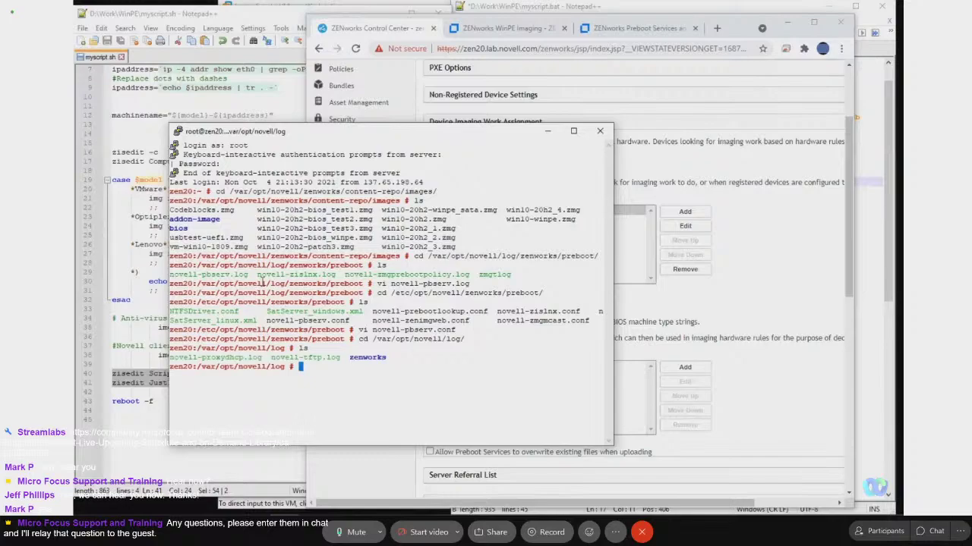
Open the novell-tftp.log file in the vi editor and maximize the terminal window.
type("novell-t")
key("BackSpace")
key("Home")
type("vi")
key("End")
type("t")
key("Tab")
key("Return")
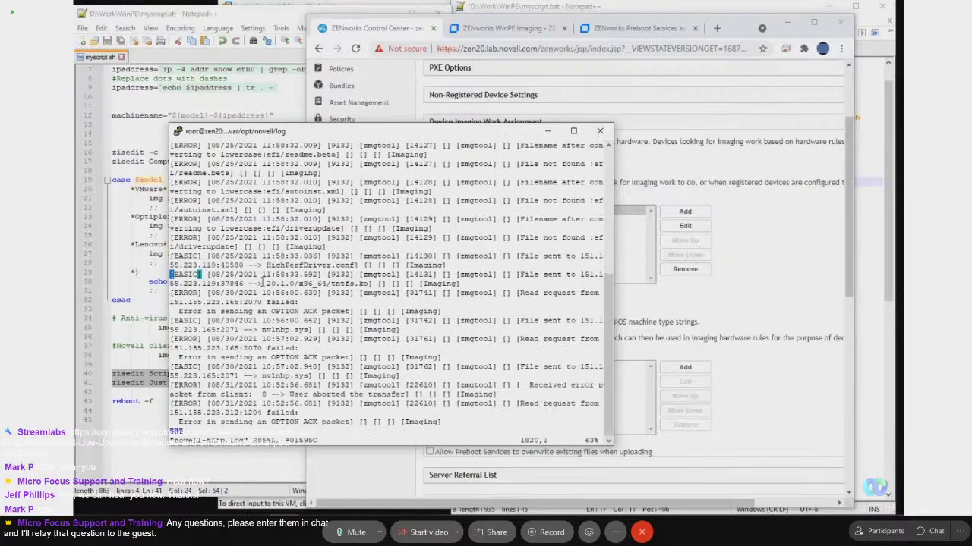
left_click(573, 131)
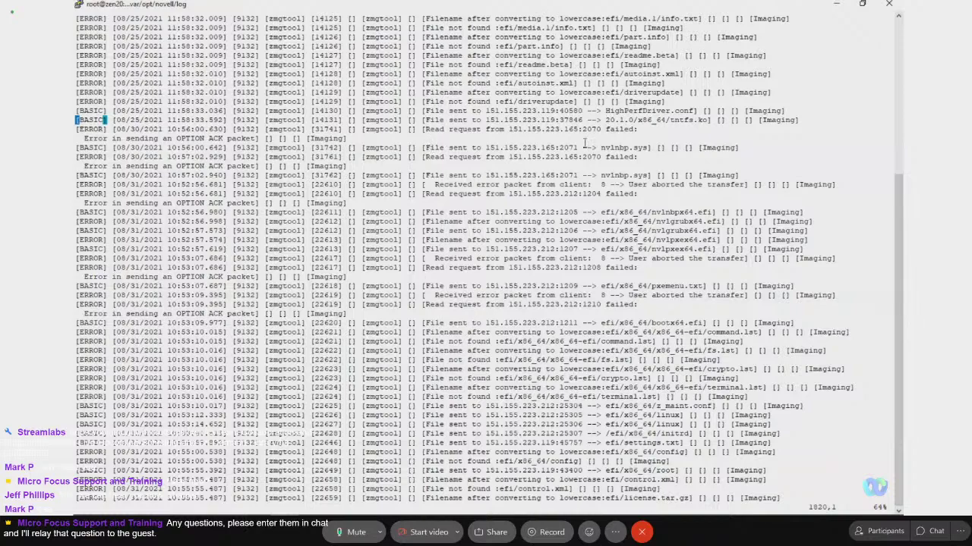
Examine the TFTP log's file transfer entries, including nvlnbp.sys and the more recent requests, and close the file.
left_click_drag(597, 148, 667, 148)
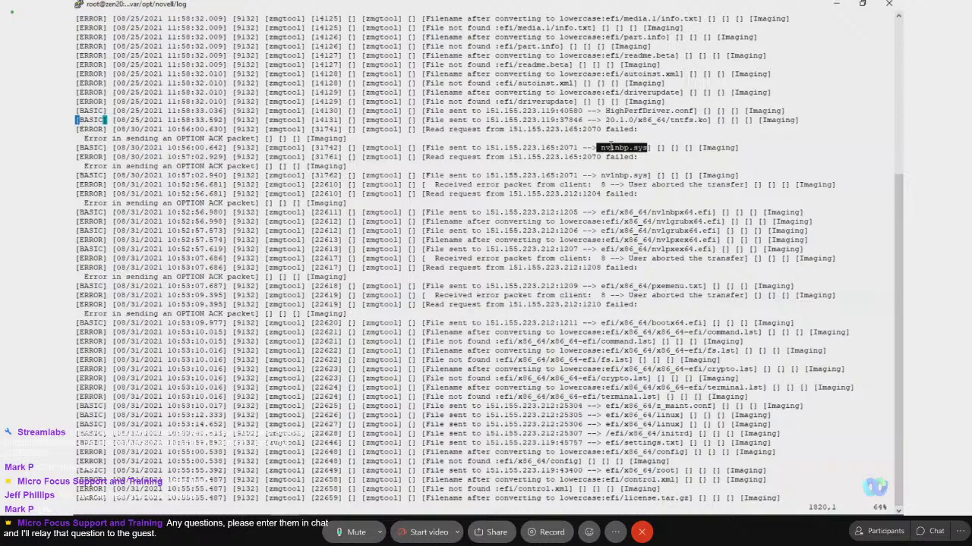
left_click_drag(601, 147, 647, 149)
left_click(839, 6)
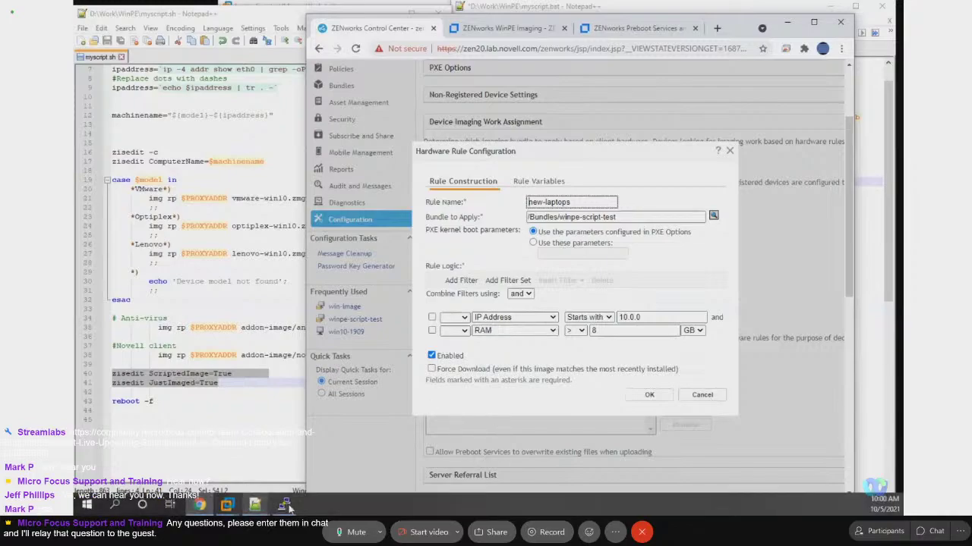
left_click(285, 506)
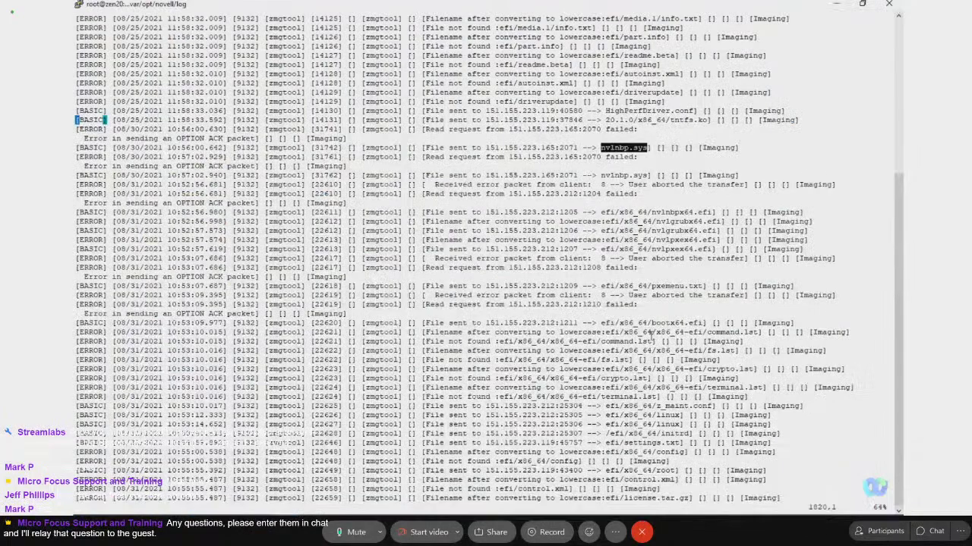
scroll(646, 323, "down", 20)
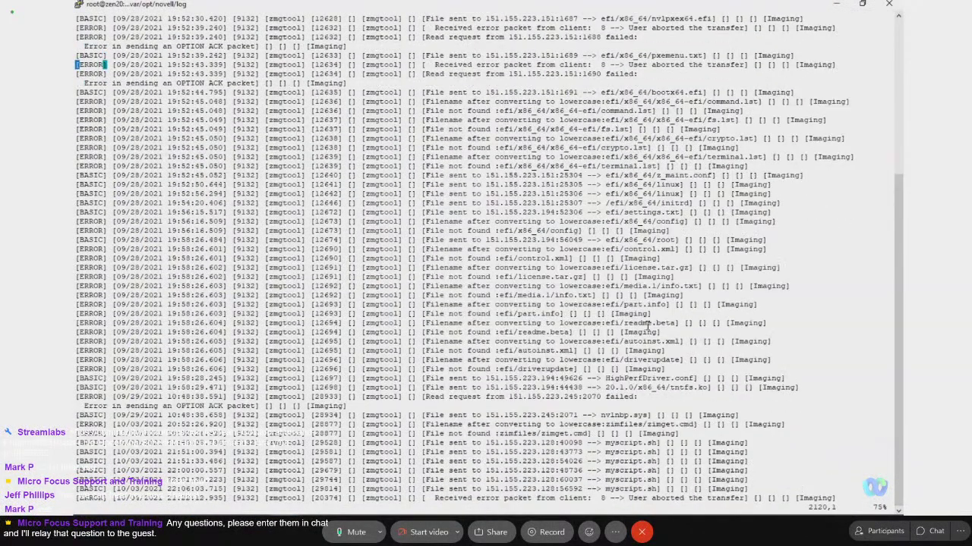
type(":q")
key("Return")
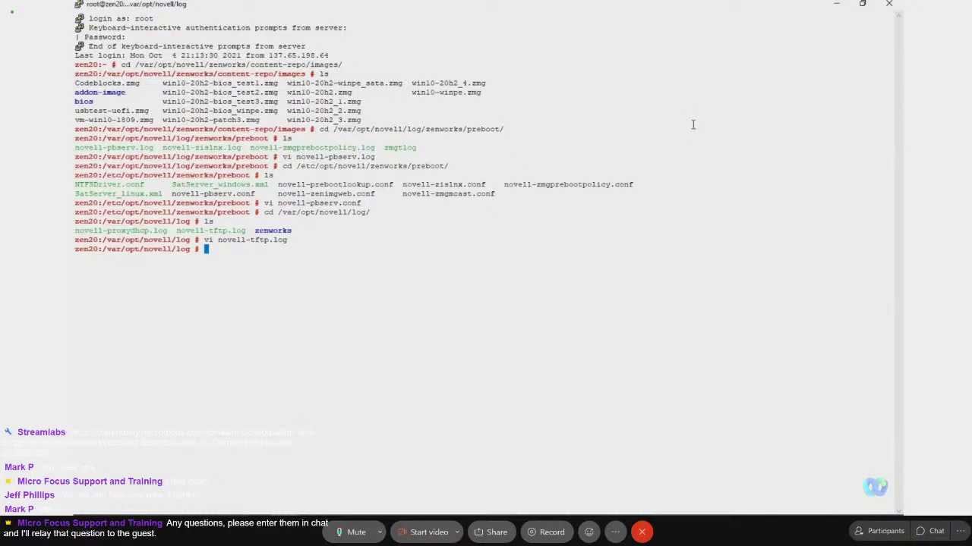
Return to the hardware rule configuration and examine the IP Address and RAM filter values of the new-laptops rule.
left_click(837, 7)
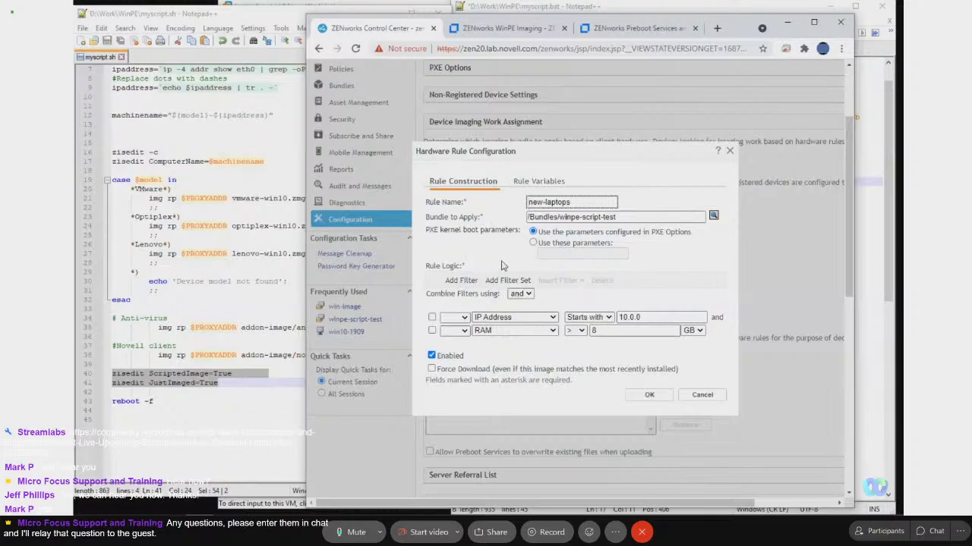
double_click(644, 318)
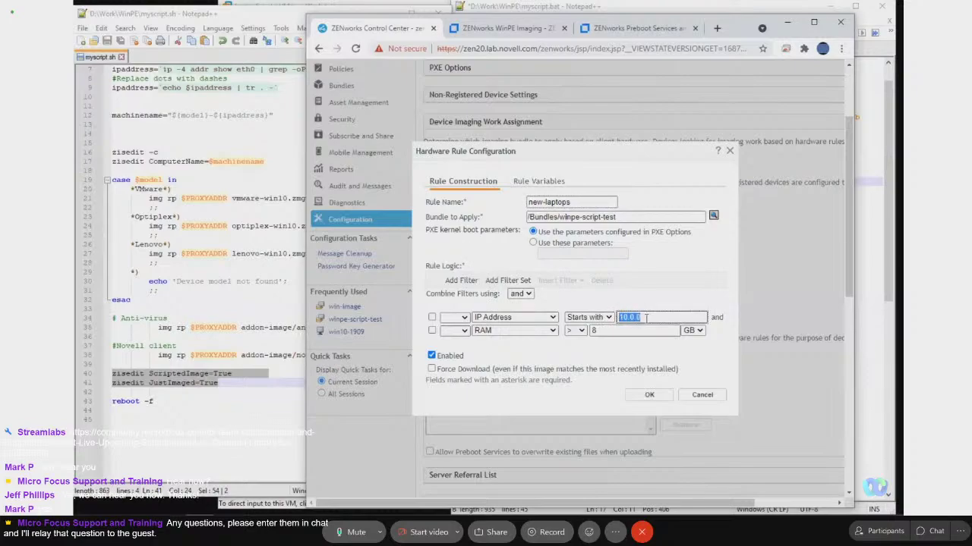
double_click(594, 330)
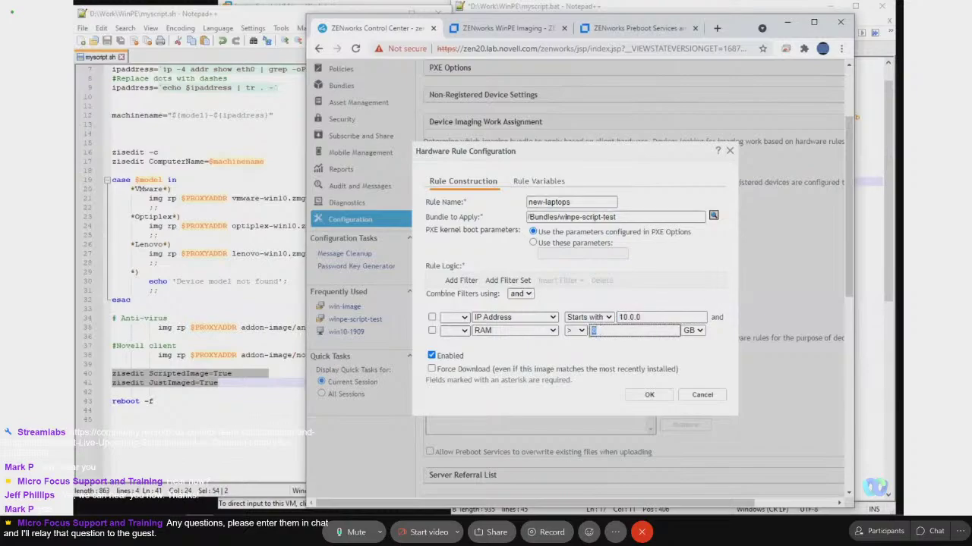
Switch to the SSH terminal and open /var/opt/novell/log/zenworks/preboot/novell-pbserv.log in the vi editor.
mouse_move(254, 501)
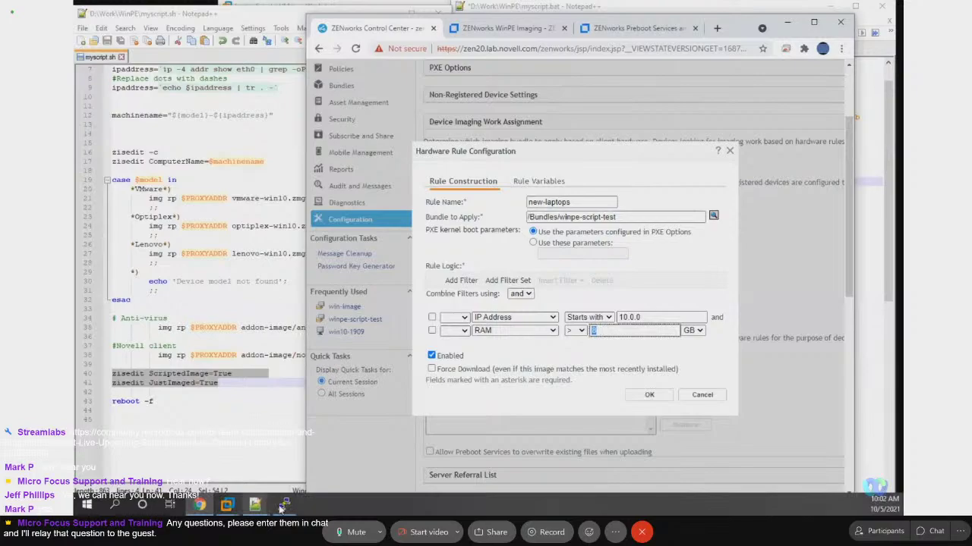
left_click(283, 505)
type("vi /")
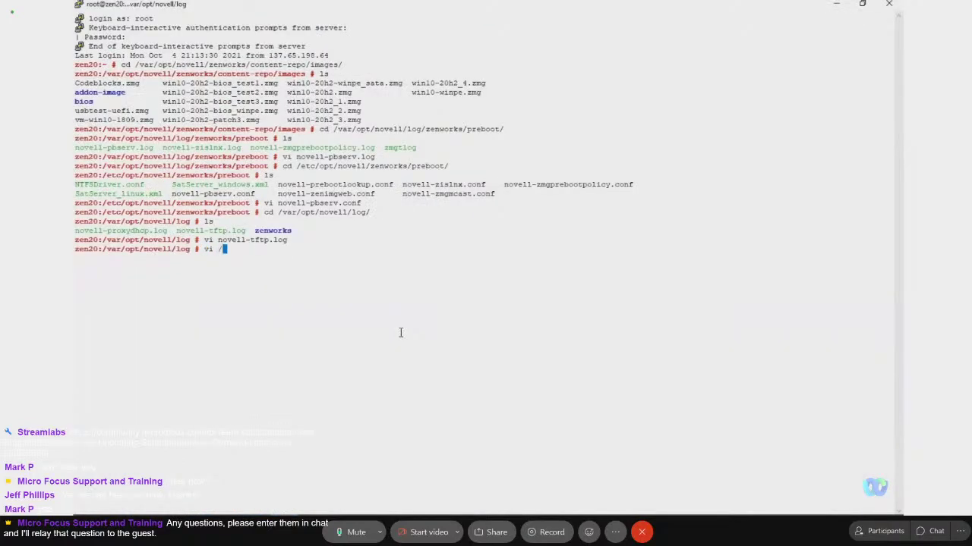
type("var/opt/novell/log/zenworks/p")
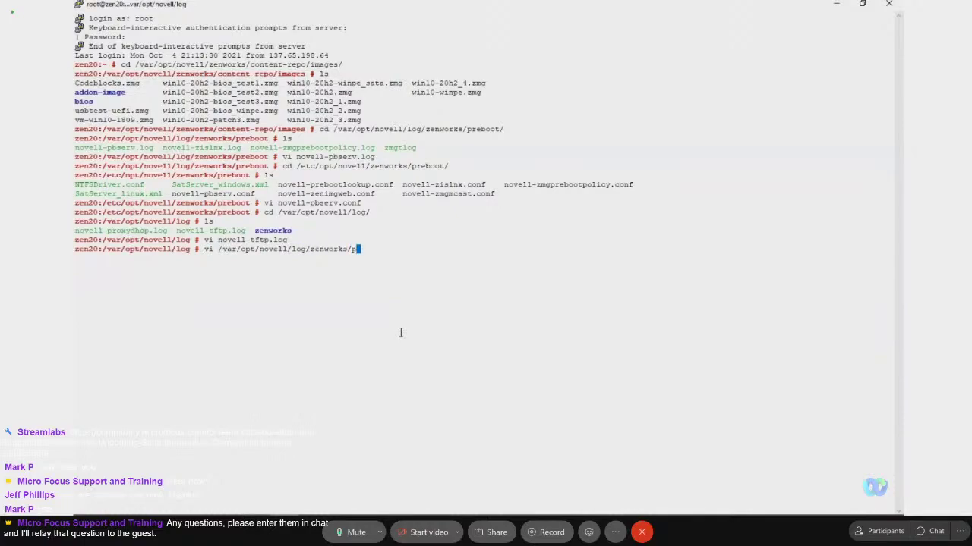
type("reboot/novell-pbserv.log")
key("Tab")
key("Return")
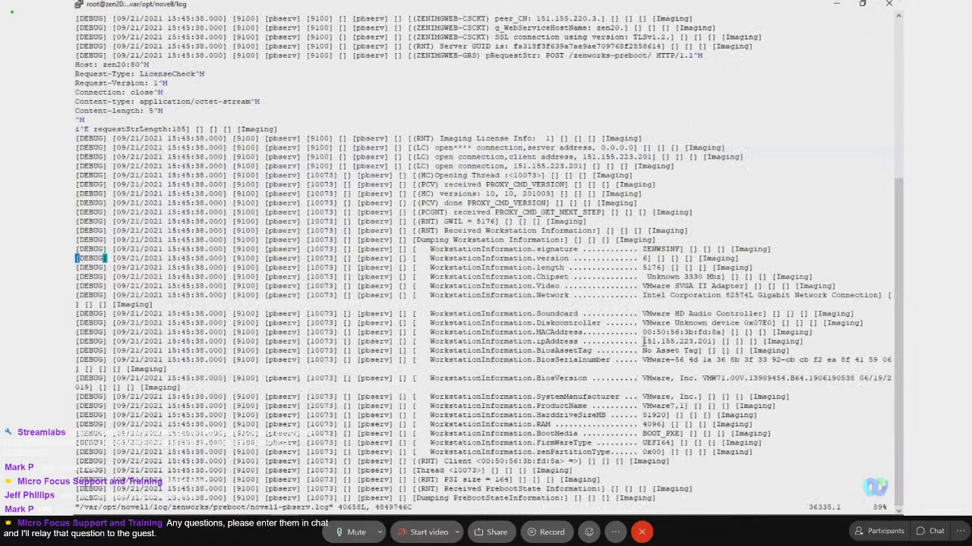
Examine the workstation's IP address and hard drive size entries in the preboot log and return to the hardware rule configuration.
left_click_drag(642, 343, 716, 343)
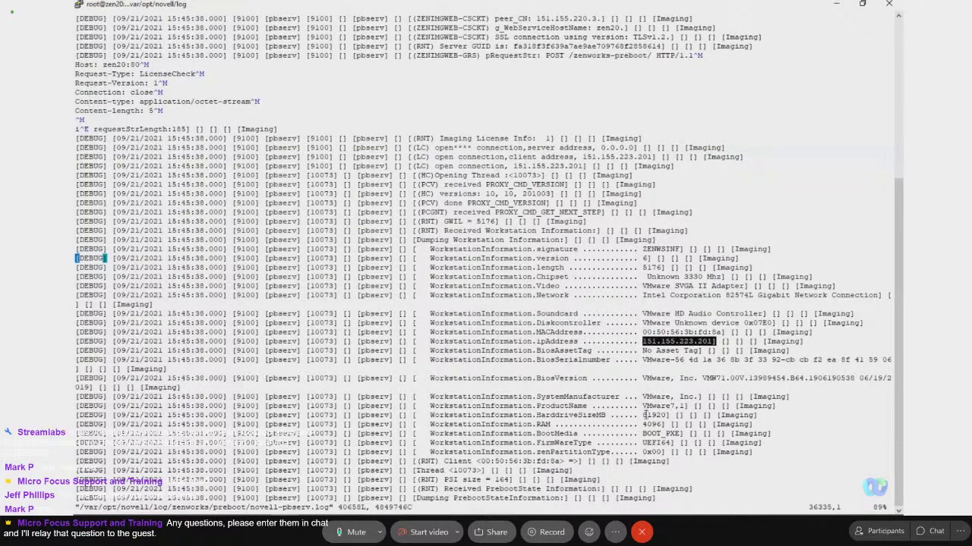
left_click_drag(644, 416, 666, 416)
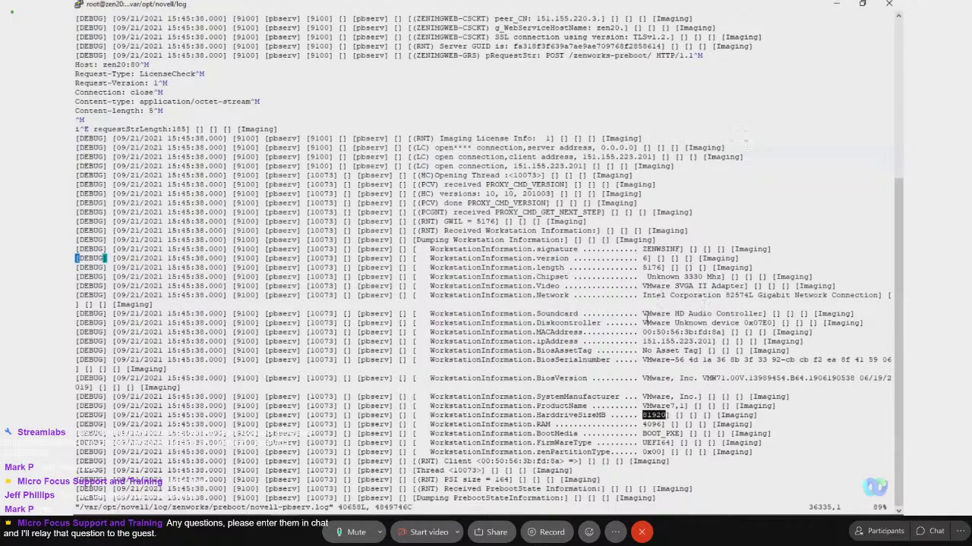
left_click(835, 8)
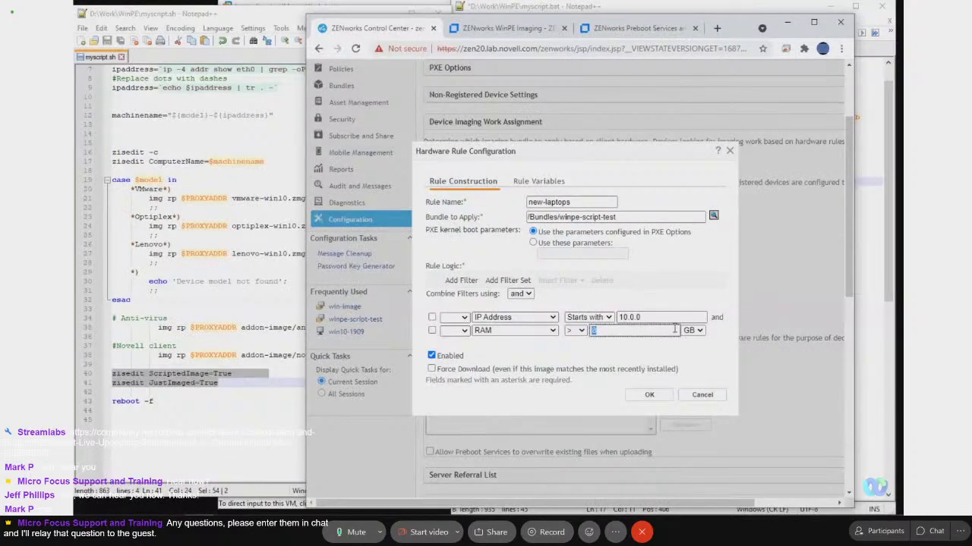
Cancel editing the hardware rule and leave Preboot Services for the Devices page, discarding the unsaved changes.
left_click(697, 397)
left_click(696, 396)
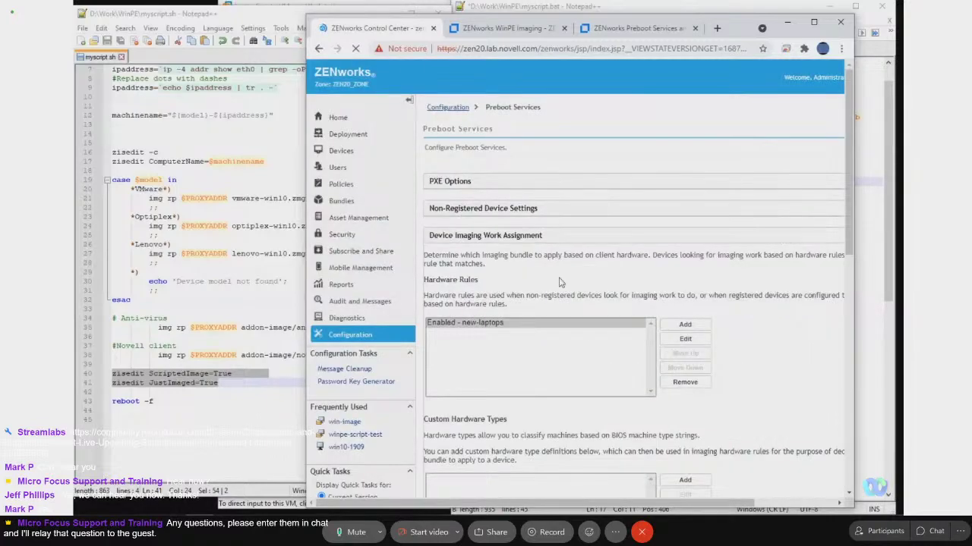
left_click_drag(847, 248, 851, 196)
left_click(341, 150)
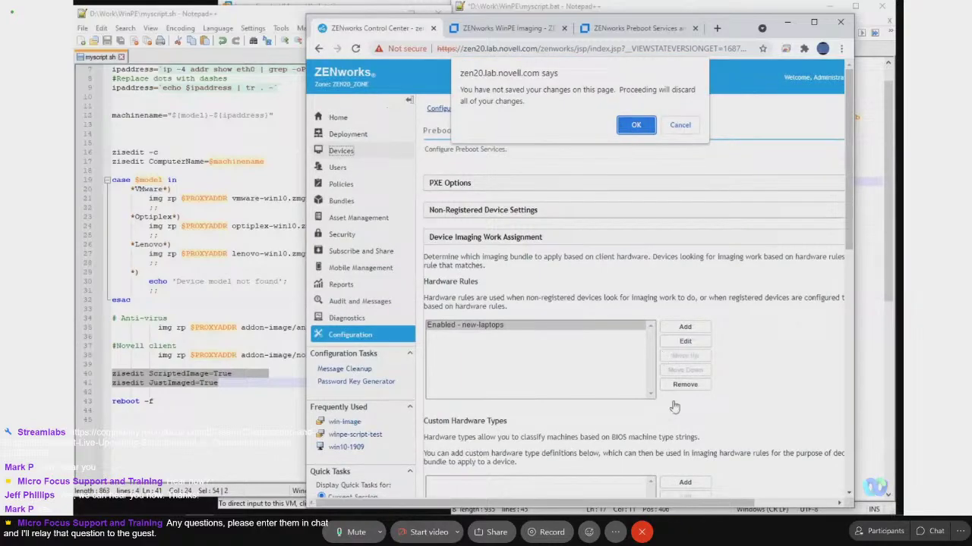
left_click(637, 125)
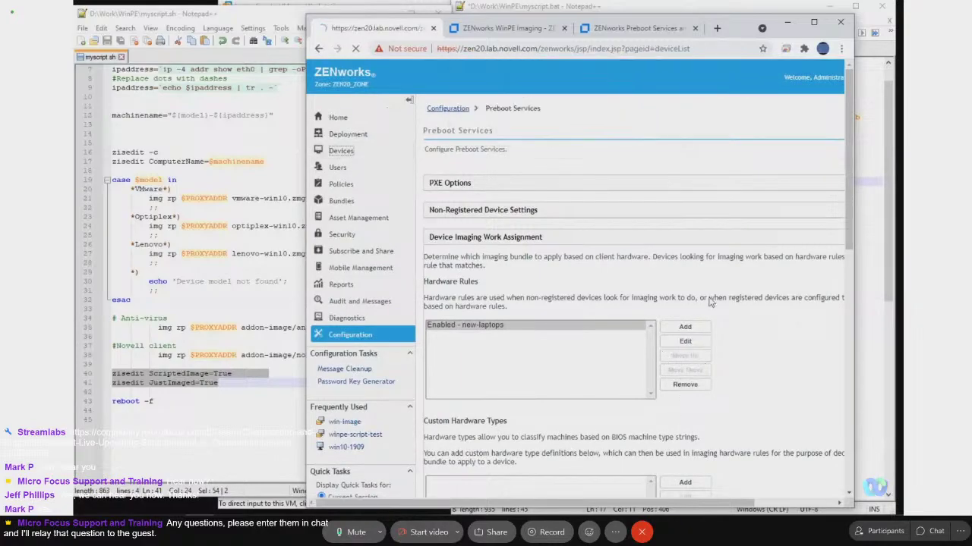
Open the Workstations folder from the list of managed devices.
scroll(789, 357, "down", 10)
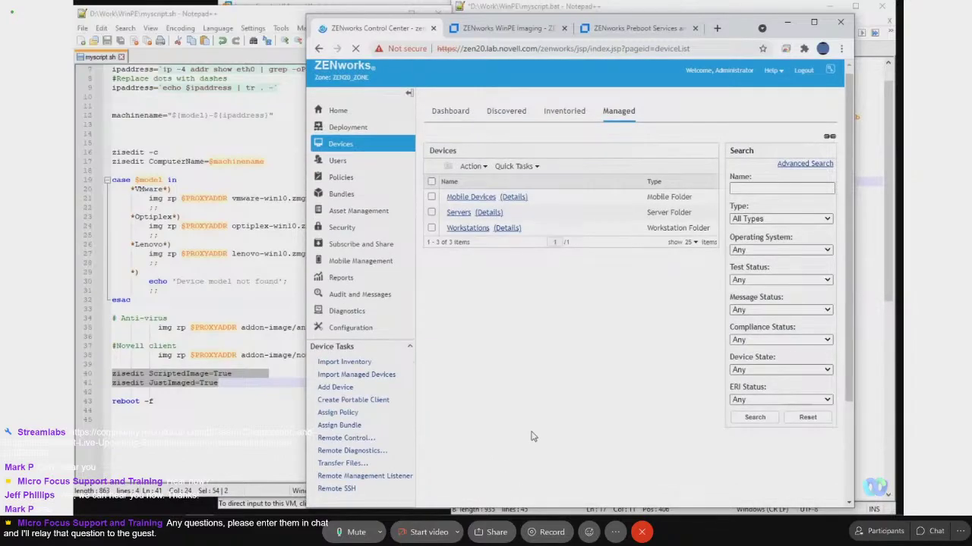
scroll(531, 436, "down", 2)
scroll(531, 435, "up", 4)
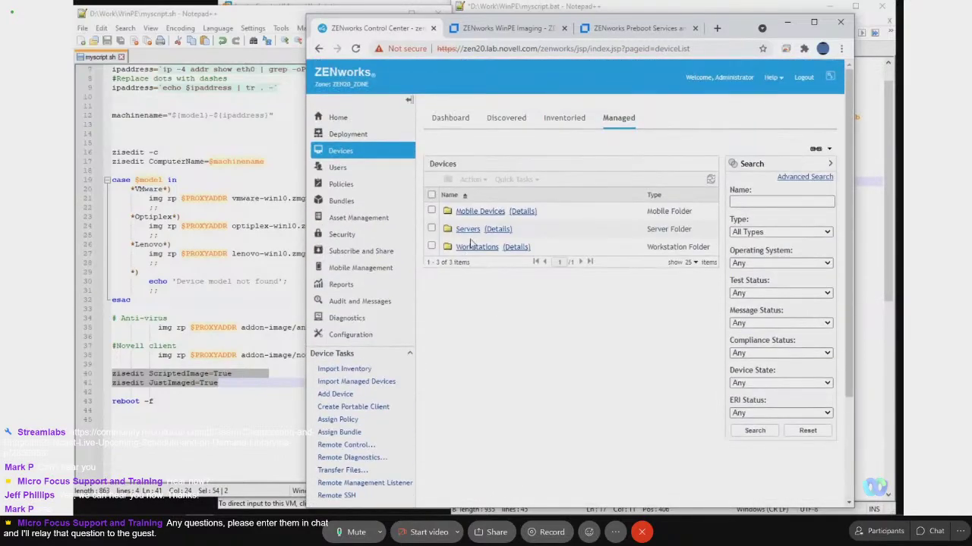
left_click(471, 250)
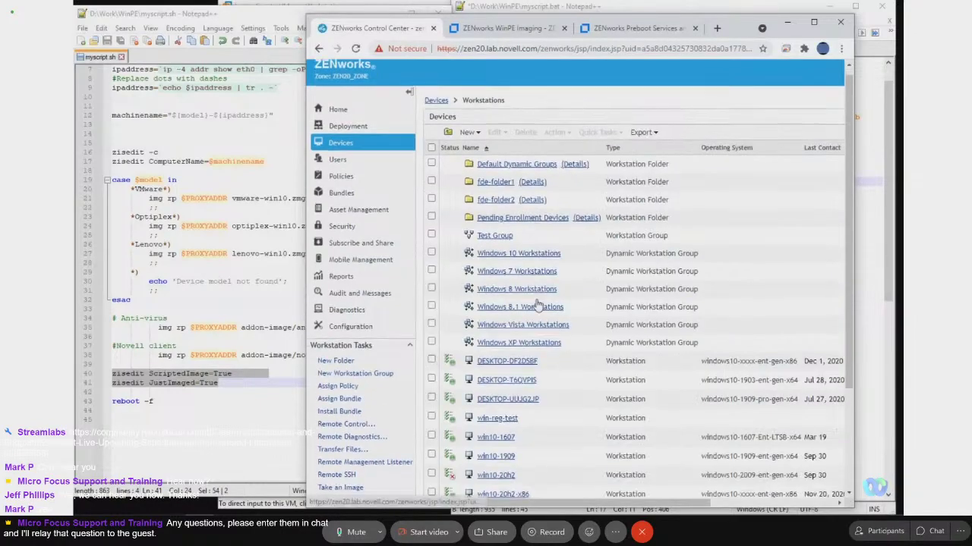
Examine the folders, groups and registered workstations listed in the Workstations folder.
scroll(543, 349, "down", 4)
scroll(543, 348, "down", 1)
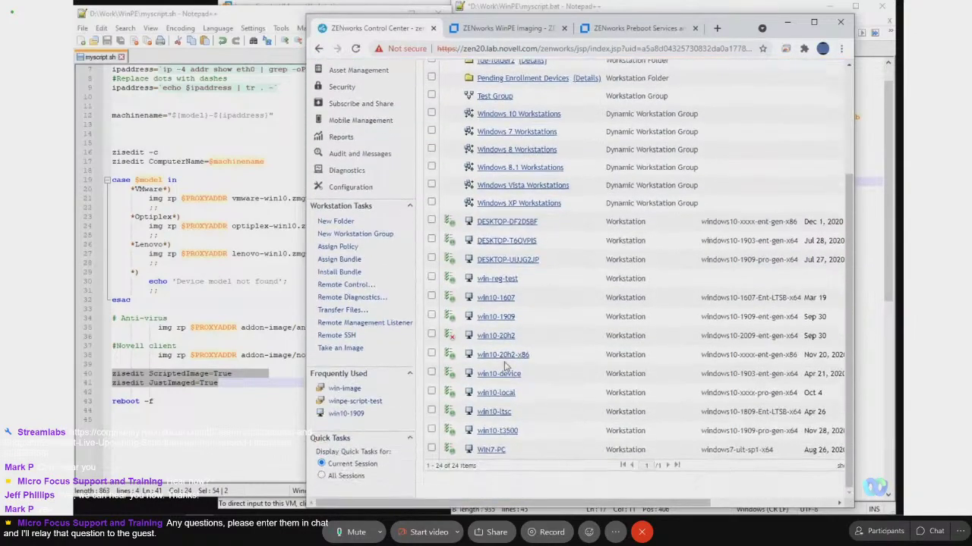
scroll(539, 376, "up", 4)
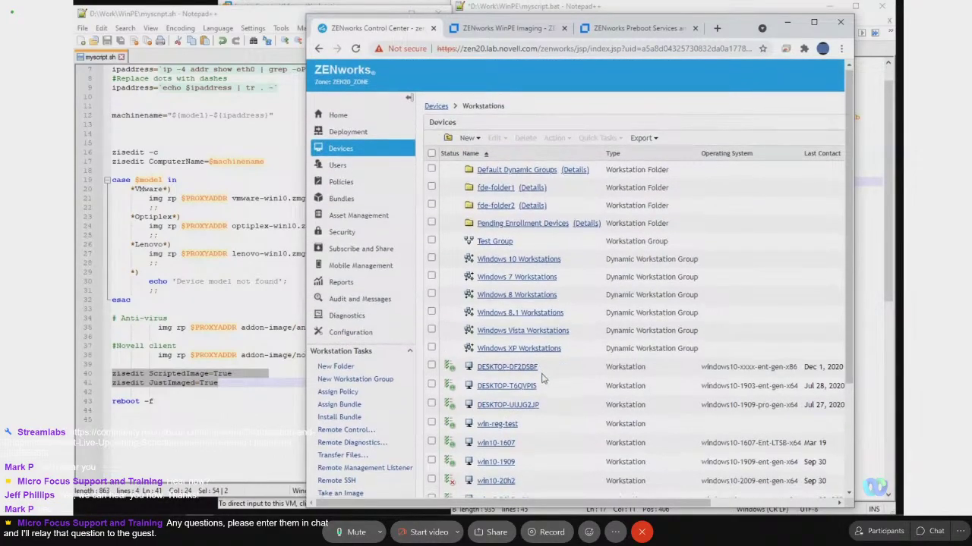
scroll(542, 383, "down", 3)
scroll(543, 386, "up", 2)
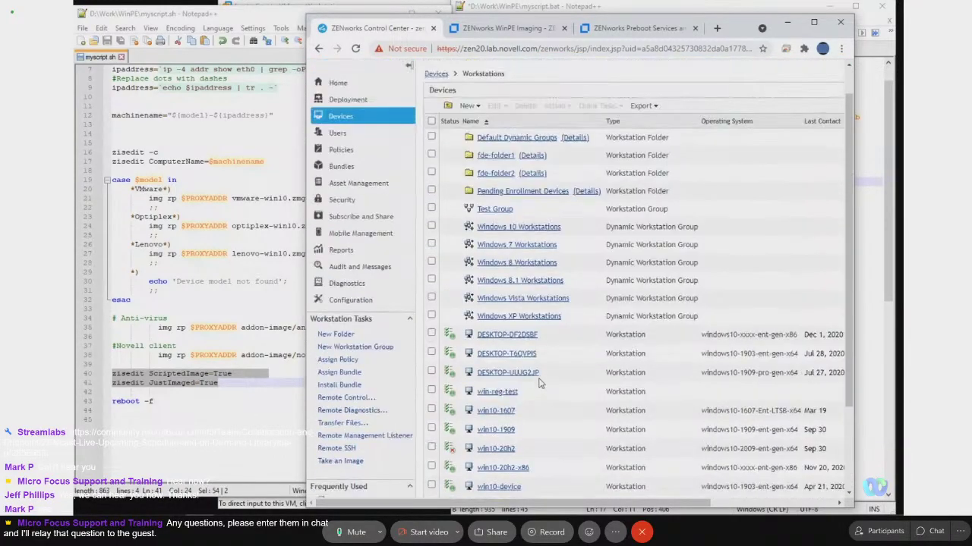
scroll(535, 387, "down", 2)
scroll(534, 387, "down", 1)
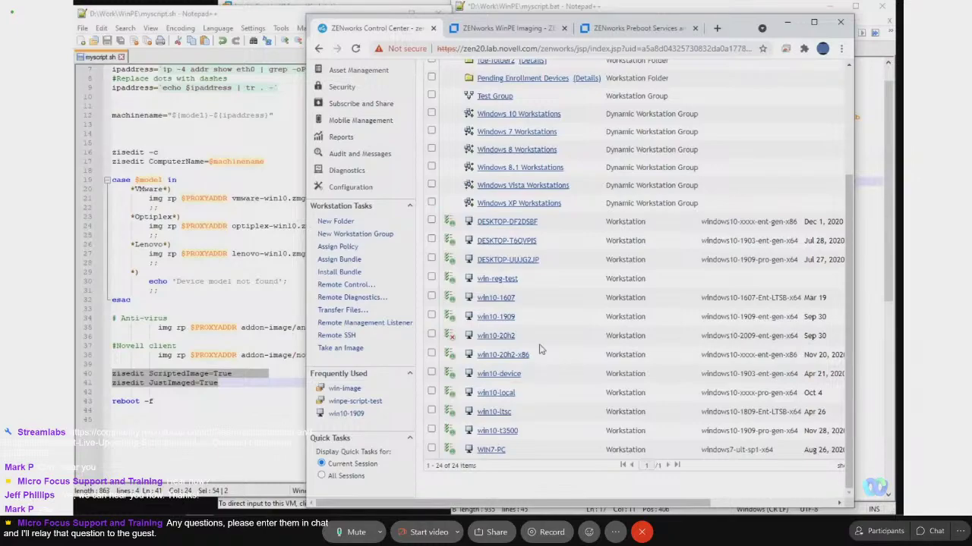
scroll(535, 364, "up", 4)
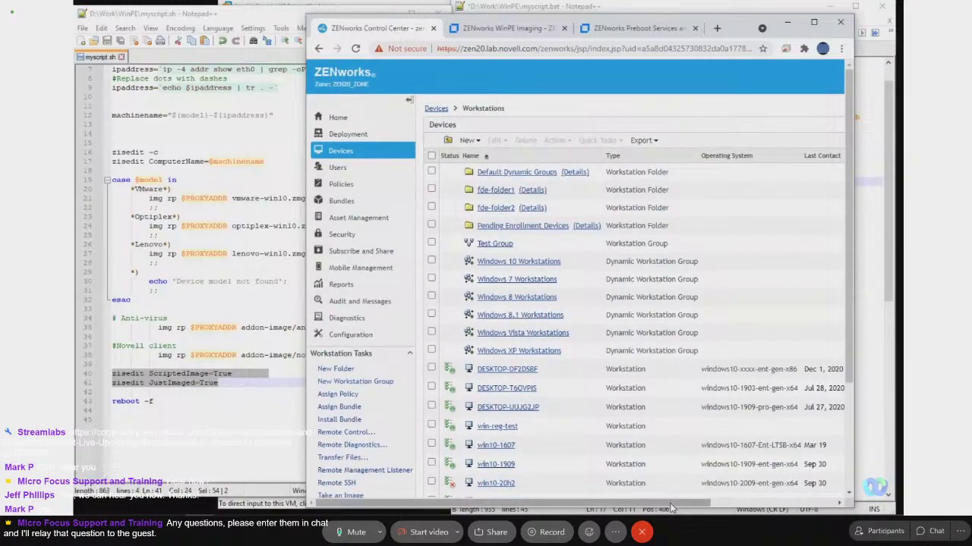
Enter "serial number search" as the name in the basic device search, and switch to Advanced Search.
left_click_drag(698, 503, 835, 506)
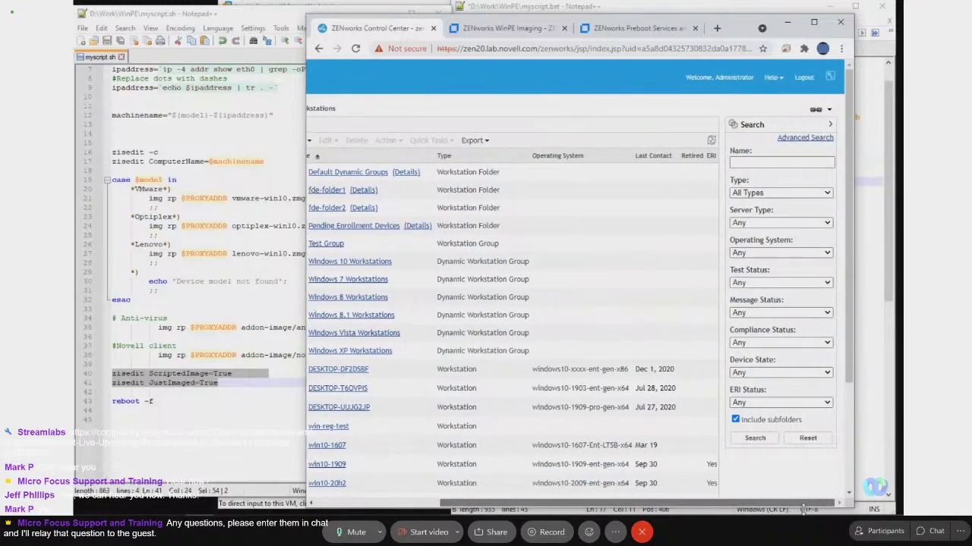
left_click(796, 163)
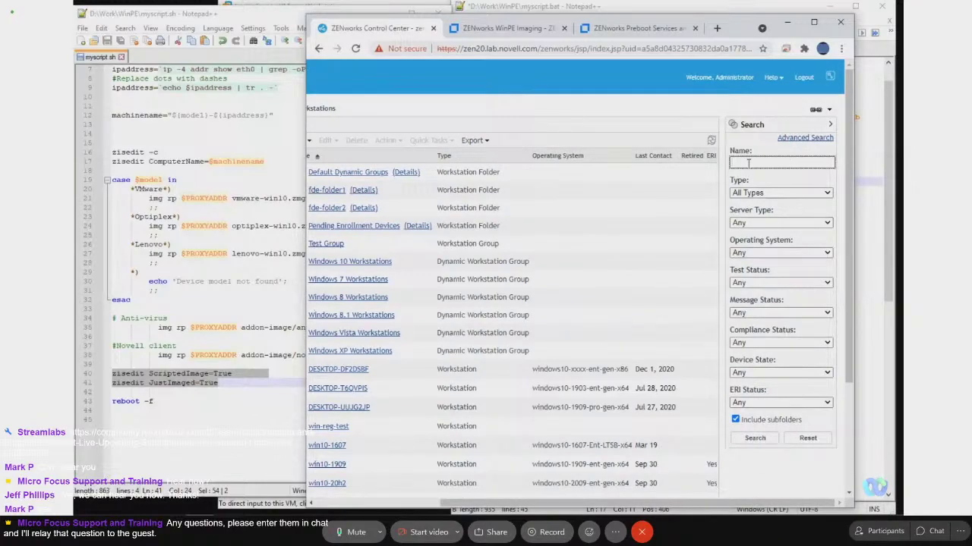
type("serial number search")
left_click(794, 140)
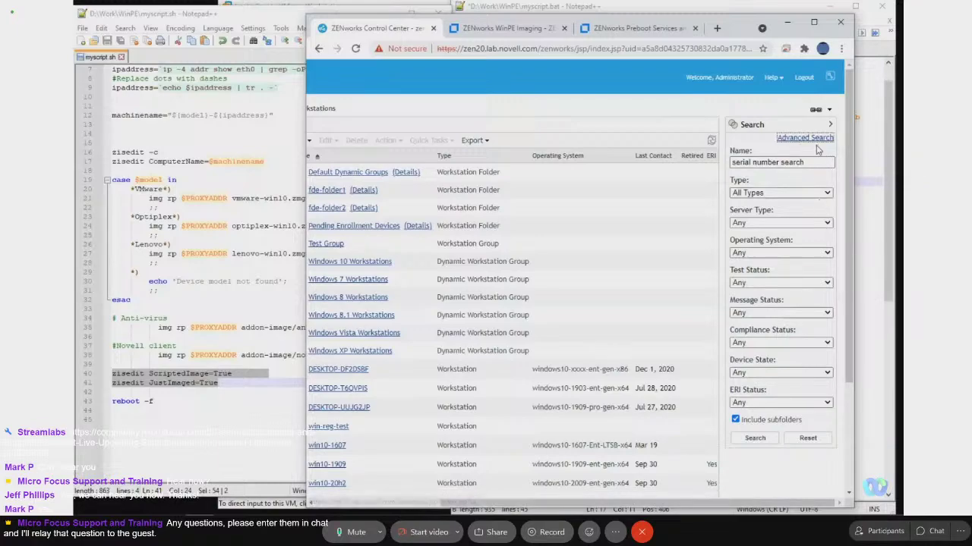
left_click(800, 141)
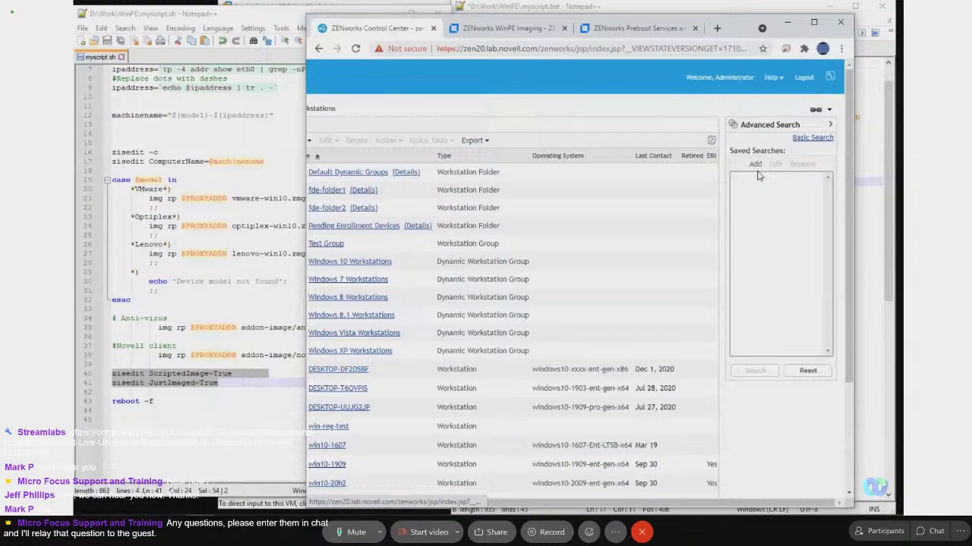
Add a new saved device search and name it "search by serial".
left_click(755, 164)
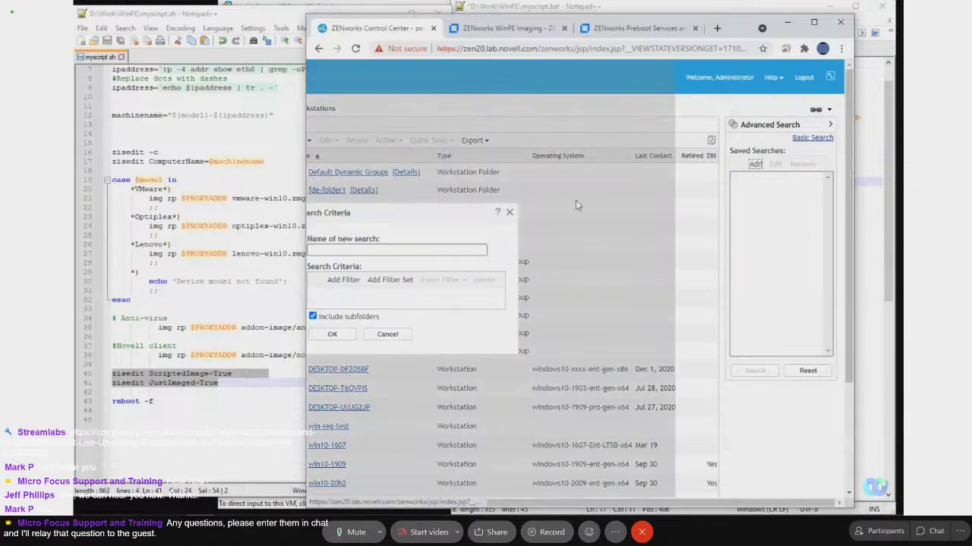
left_click_drag(388, 211, 472, 216)
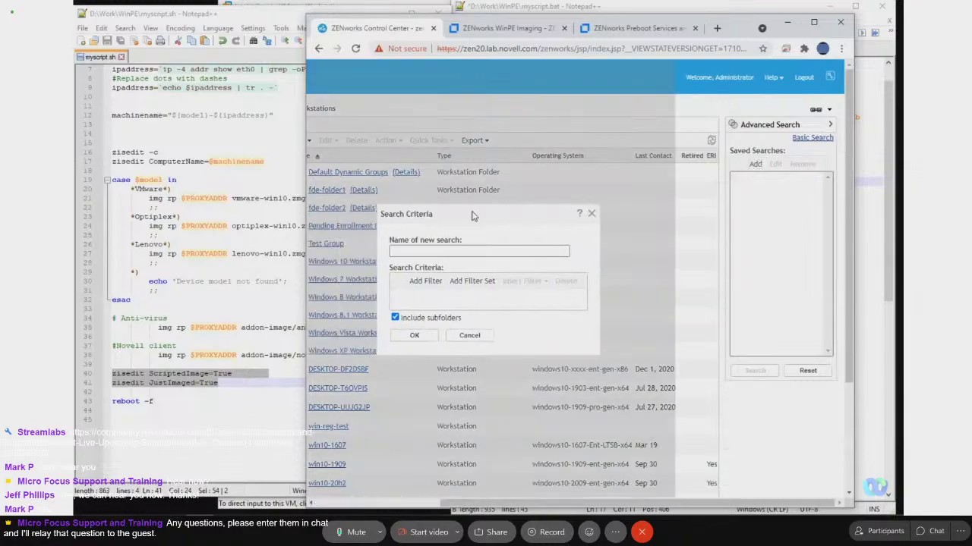
left_click(427, 250)
left_click(426, 251)
type("se")
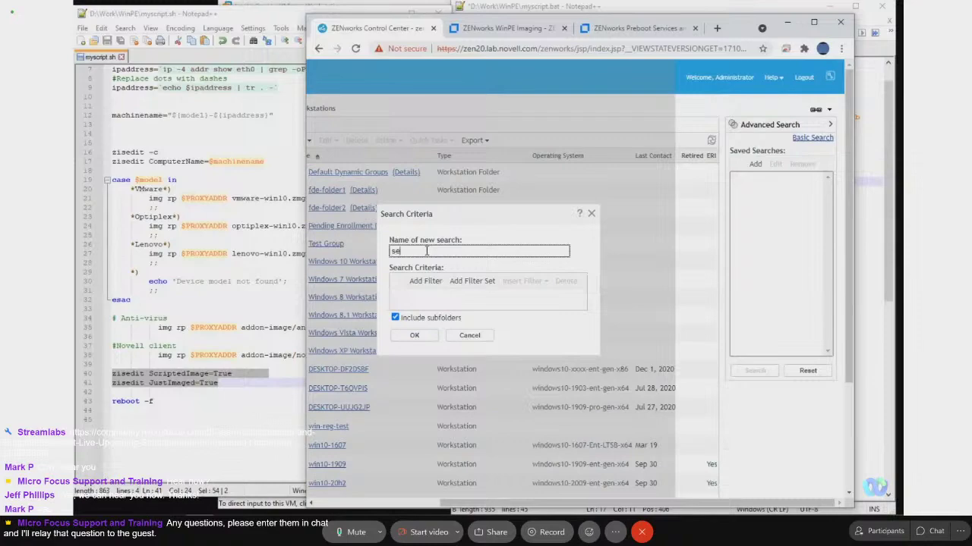
type("a4r")
type("ch by ser")
type("ial")
Add a filter on Device - Serial Number to the search criteria.
left_click(422, 282)
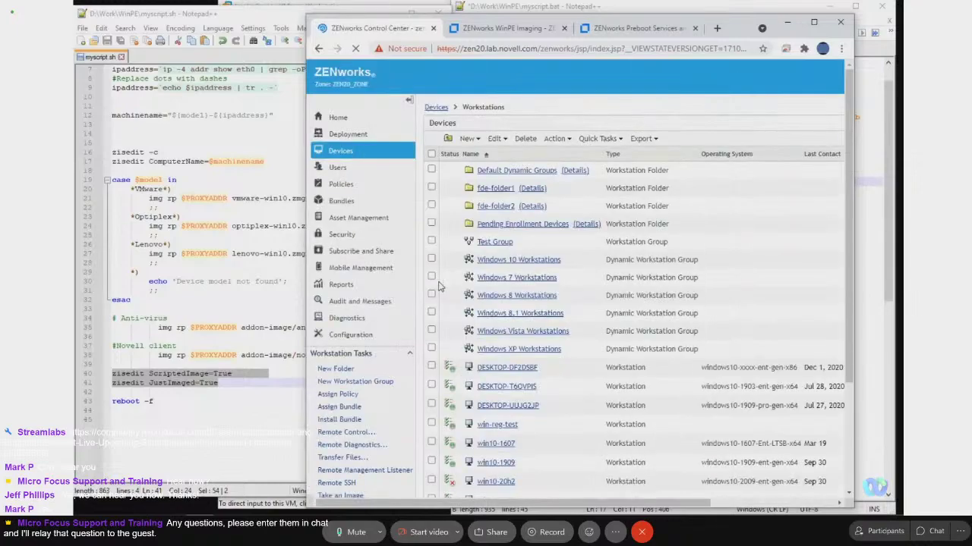
left_click(524, 317)
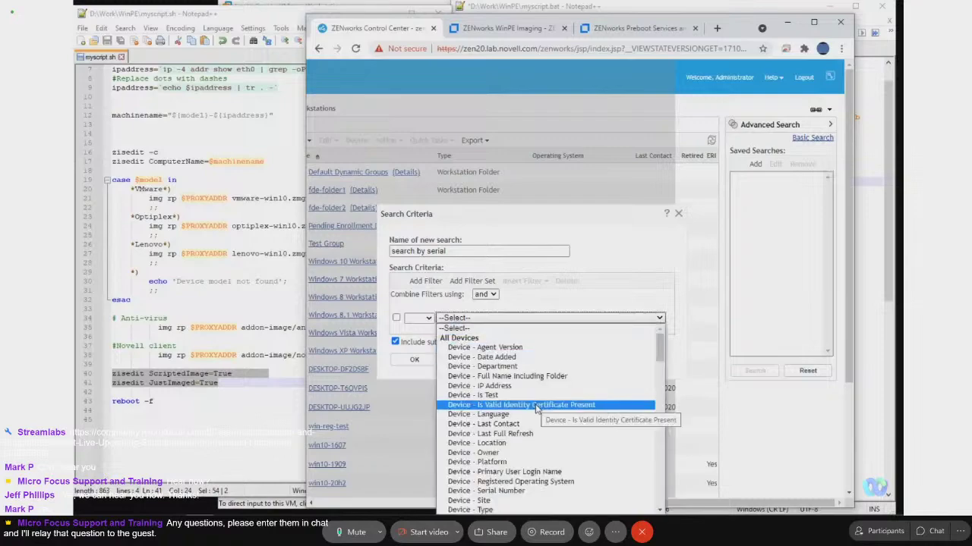
scroll(524, 456, "down", 3)
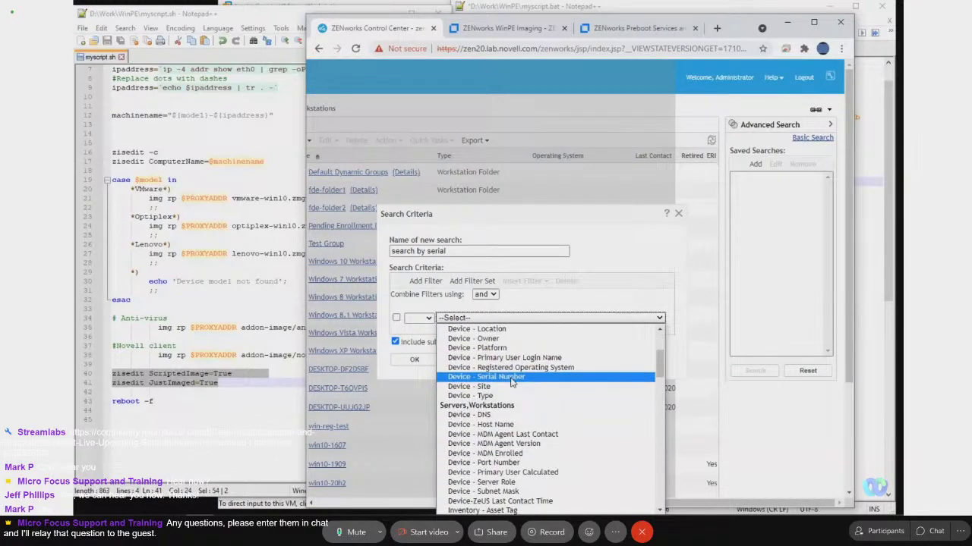
left_click(511, 377)
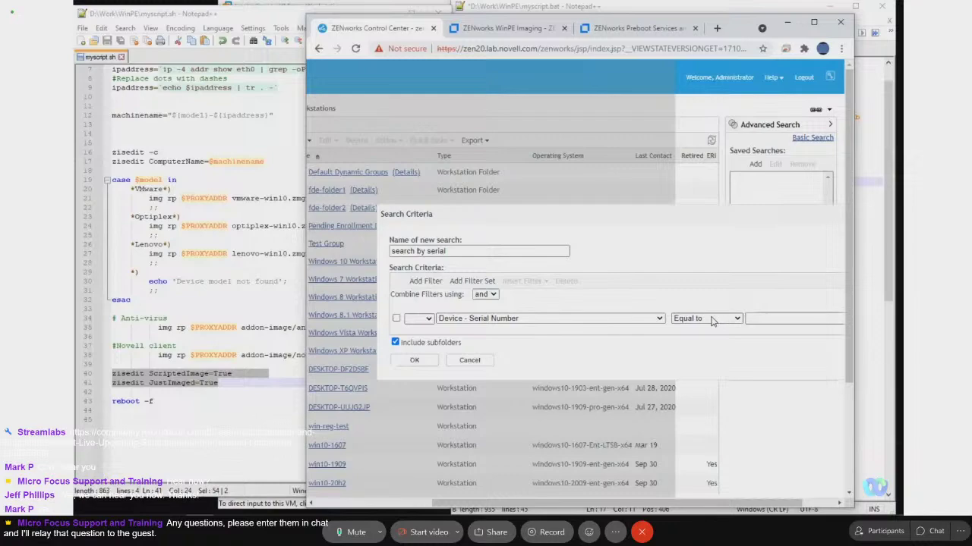
Switch to the terminal showing novell-pbserv.log and highlight the workstation's BiosSerialnumber value.
left_click(767, 318)
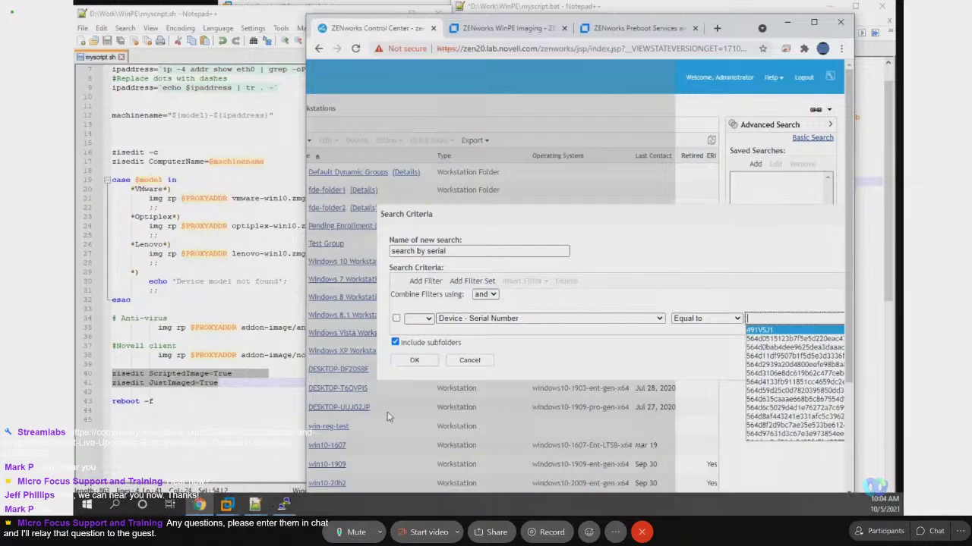
mouse_move(282, 505)
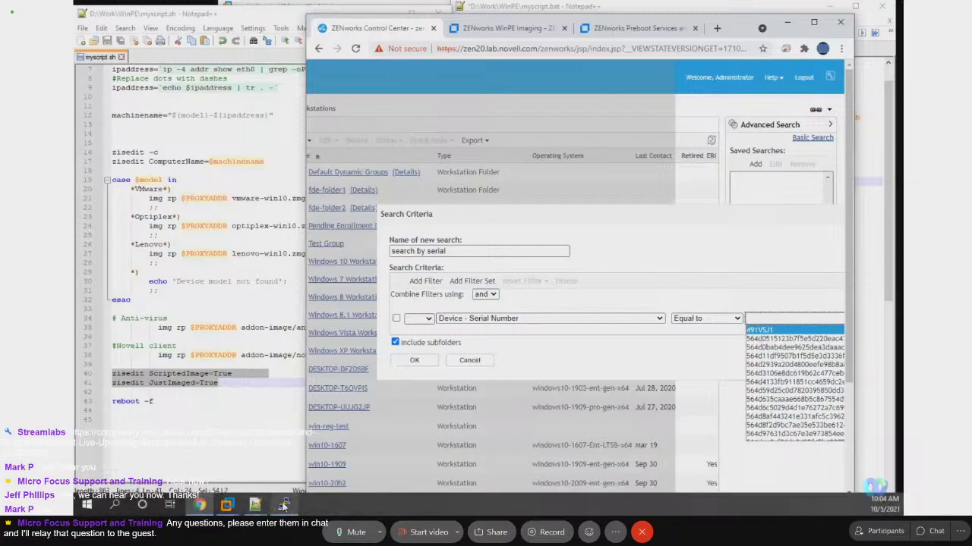
left_click(282, 505)
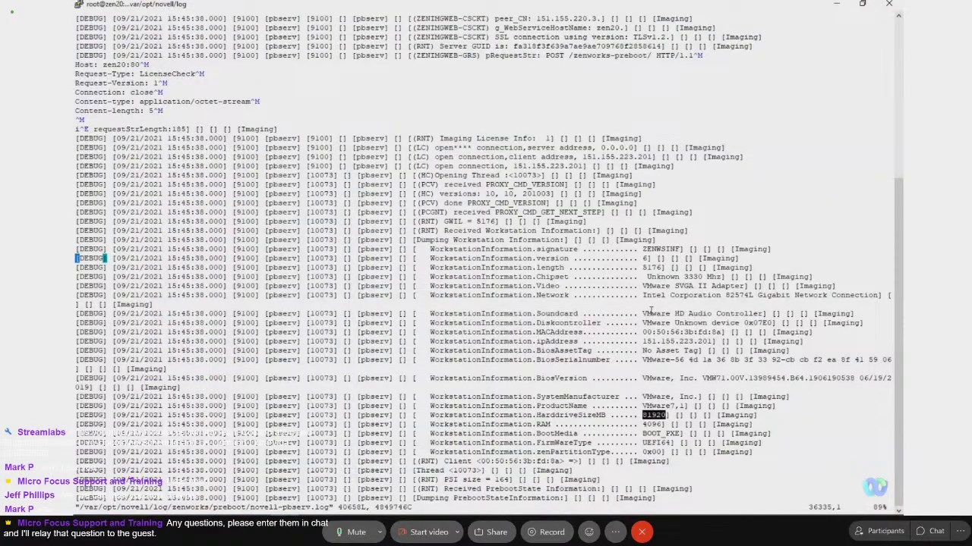
left_click(644, 359)
left_click_drag(644, 360, 894, 363)
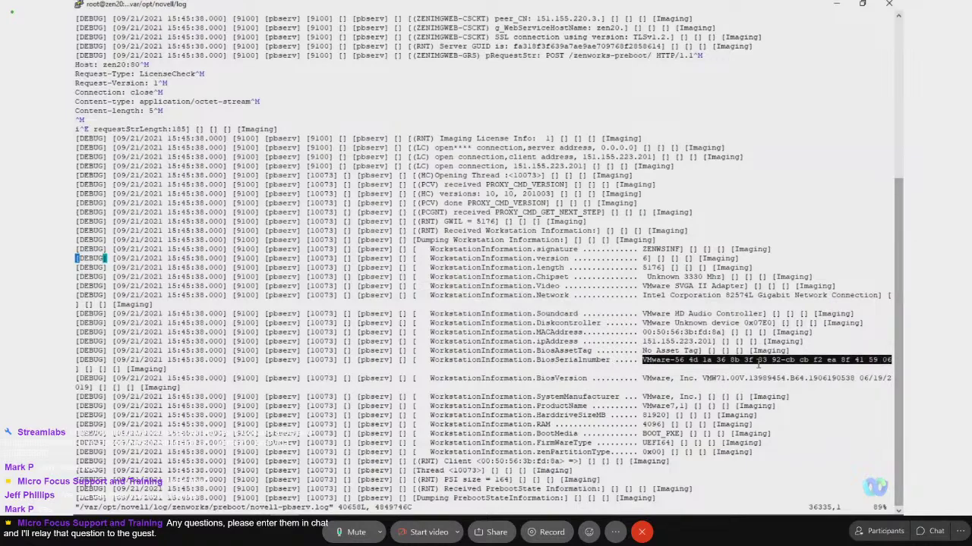
Return to ZENworks Control Center in Chrome and set the Device - Serial Number filter to equal 491VSJ1.
mouse_move(288, 510)
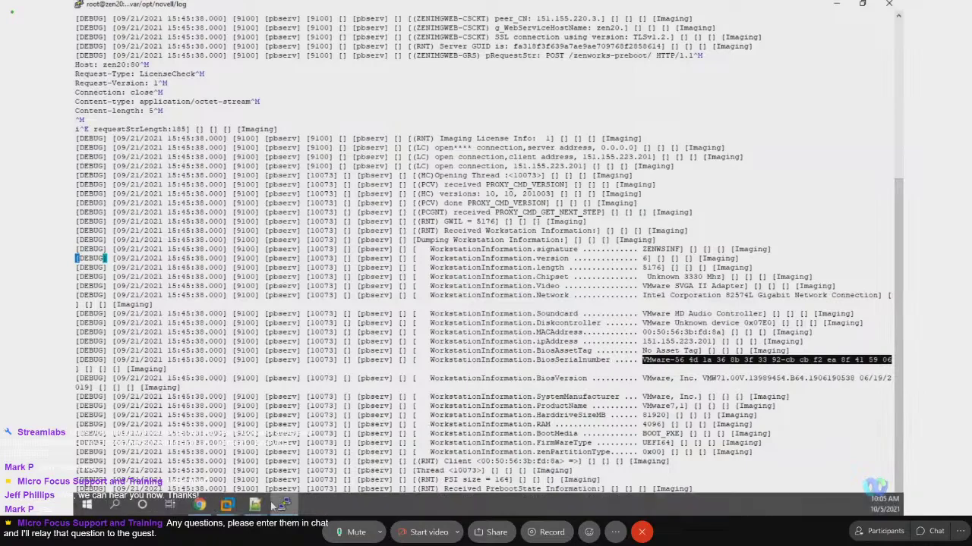
mouse_move(201, 507)
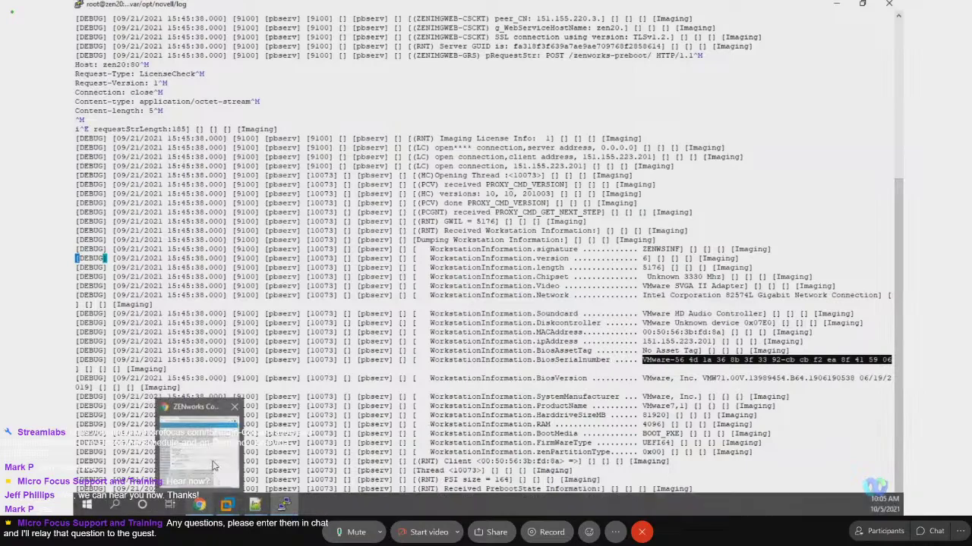
left_click(211, 473)
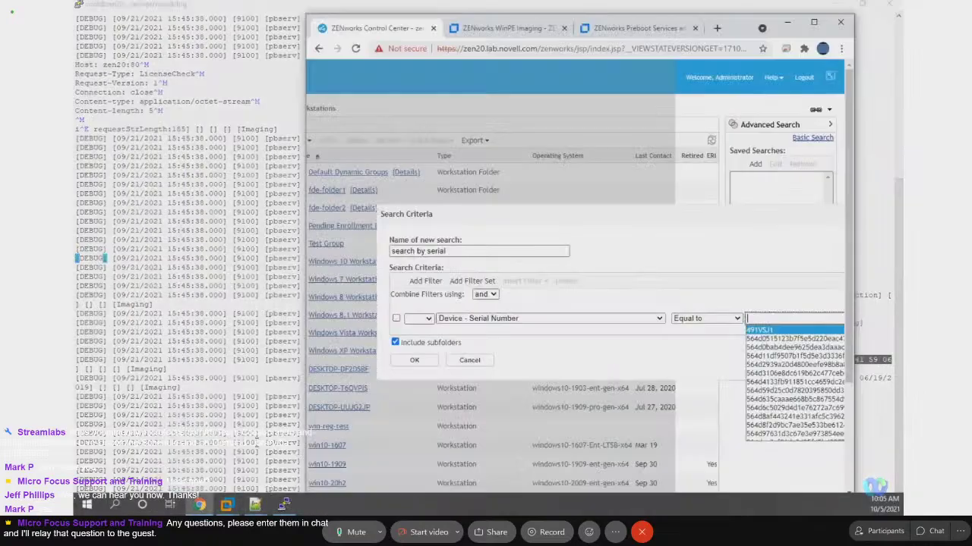
left_click(759, 330)
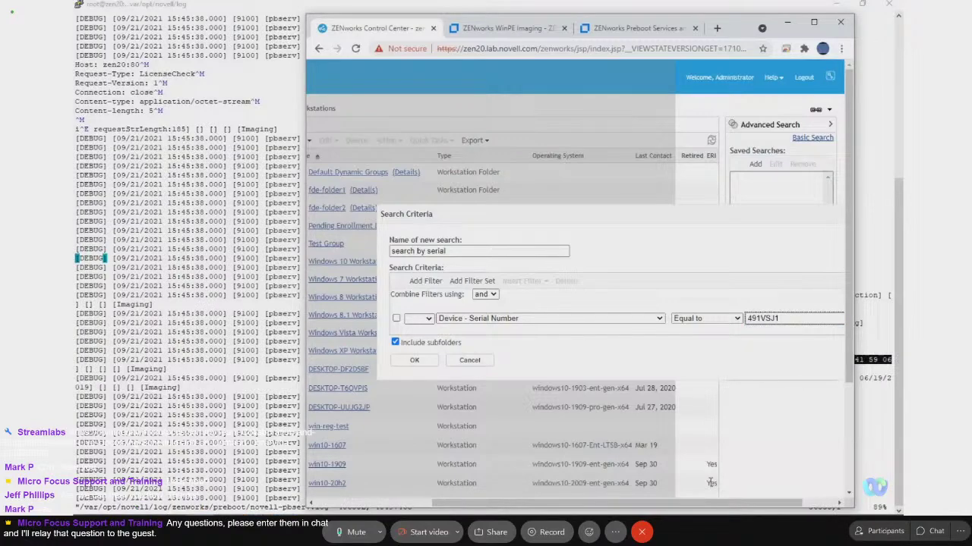
left_click_drag(718, 507, 755, 507)
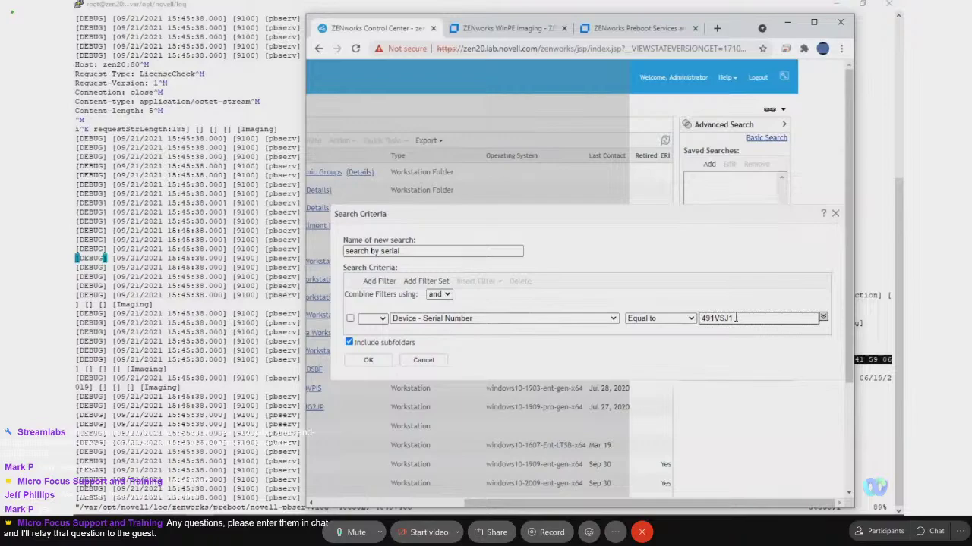
Check the BIOS serial number in the preboot log again, and save and run the "search by serial" device search.
left_click(209, 6)
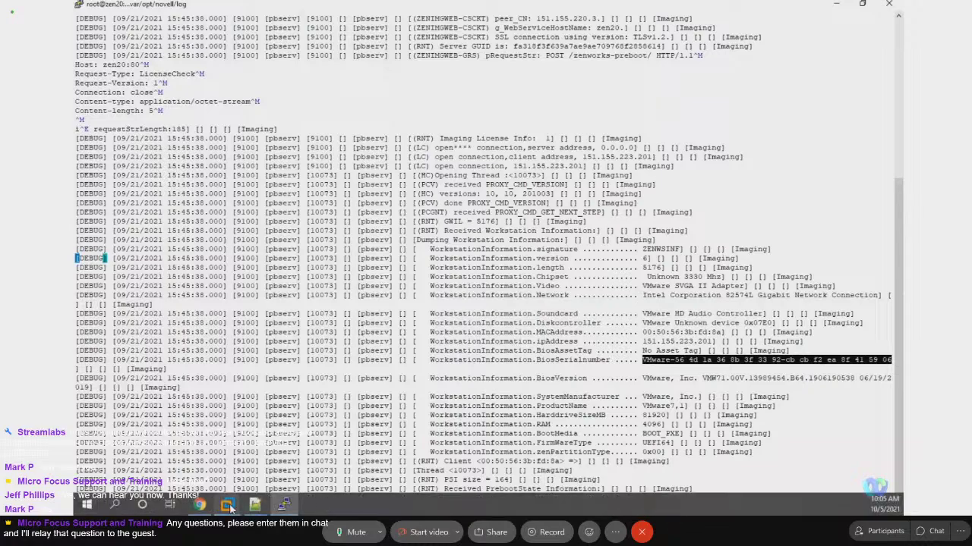
left_click(200, 504)
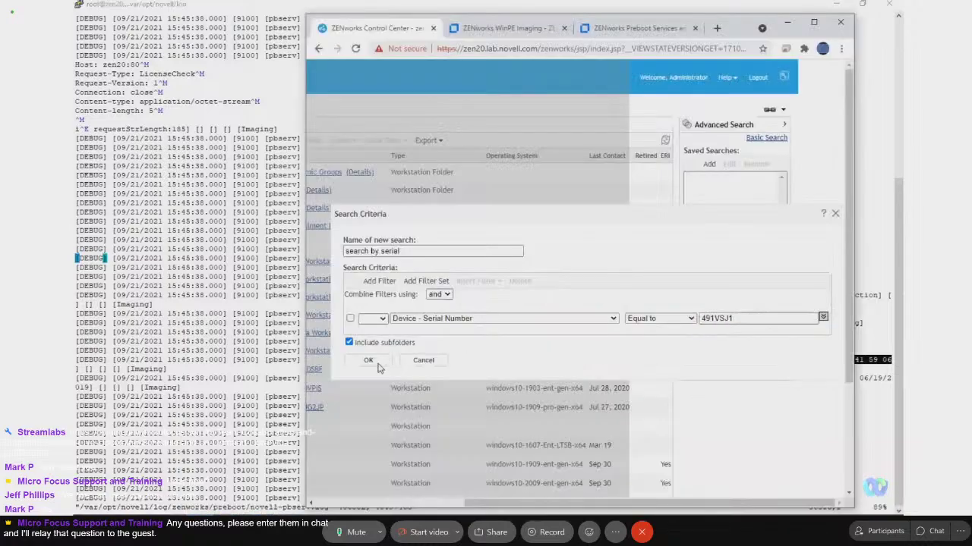
left_click(378, 365)
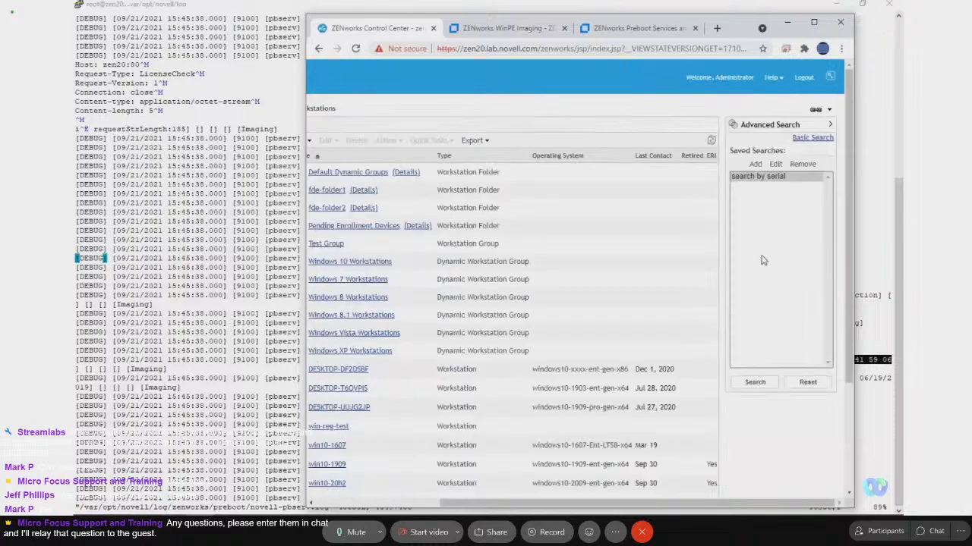
left_click(763, 382)
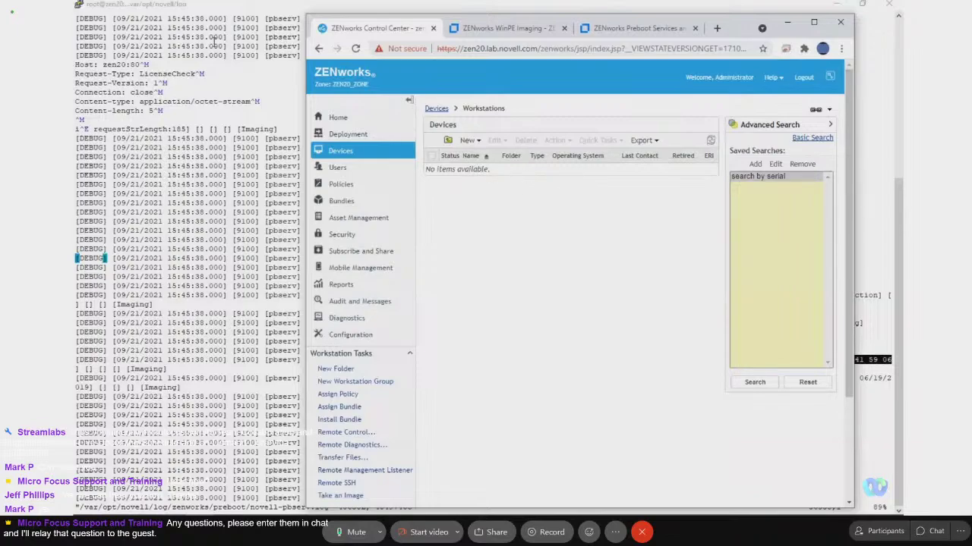
Switch back to the novell-pbserv.log terminal and review the BiosSerialnumber entry and neighbouring workstation information.
left_click(185, 9)
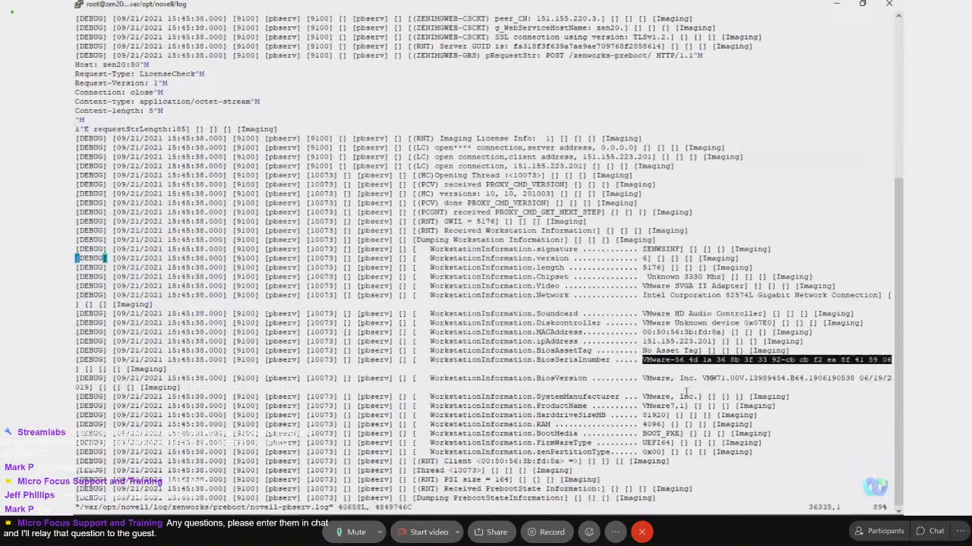
mouse_move(253, 507)
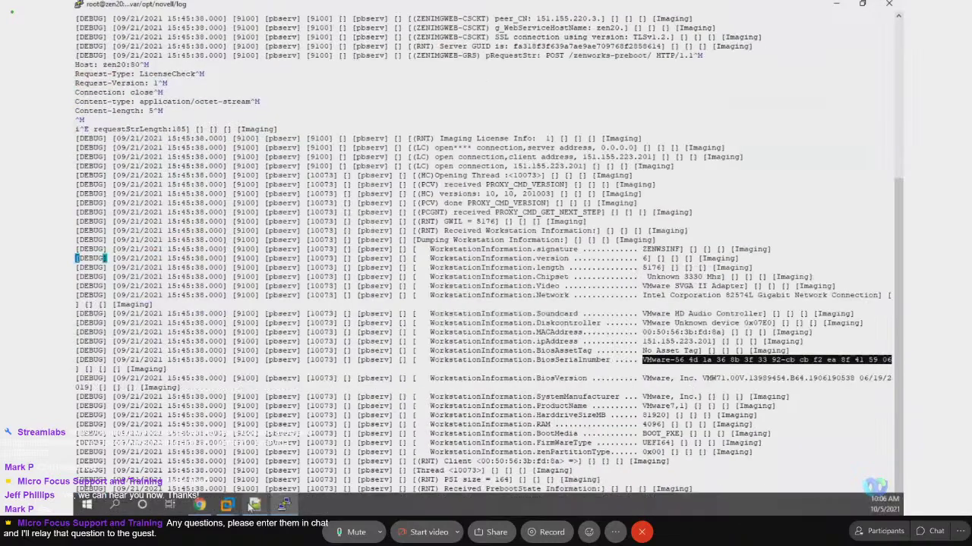
left_click(200, 506)
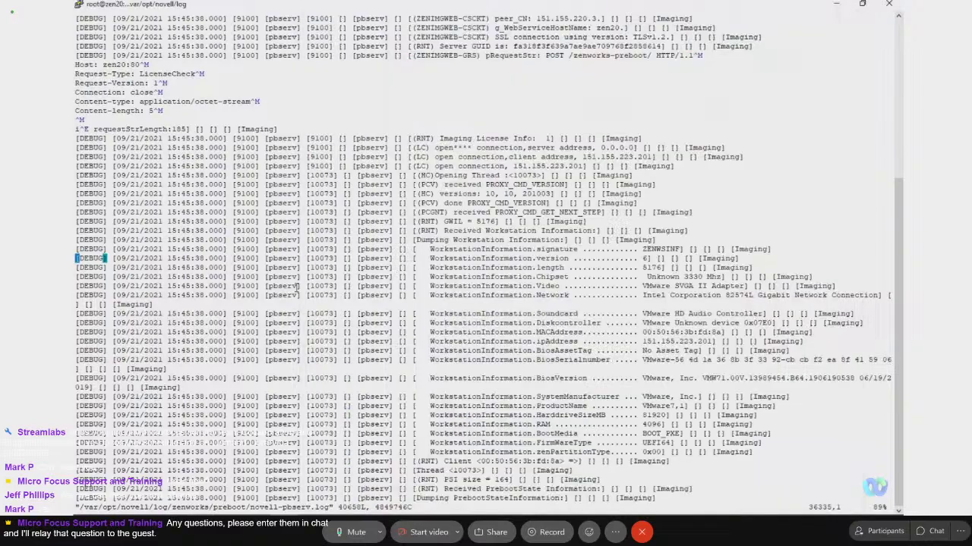
key("alt+Tab")
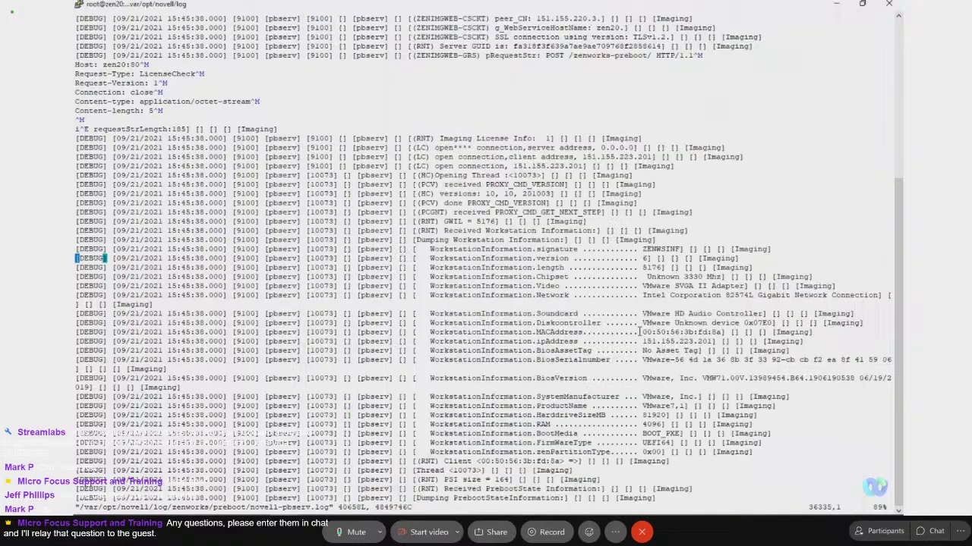